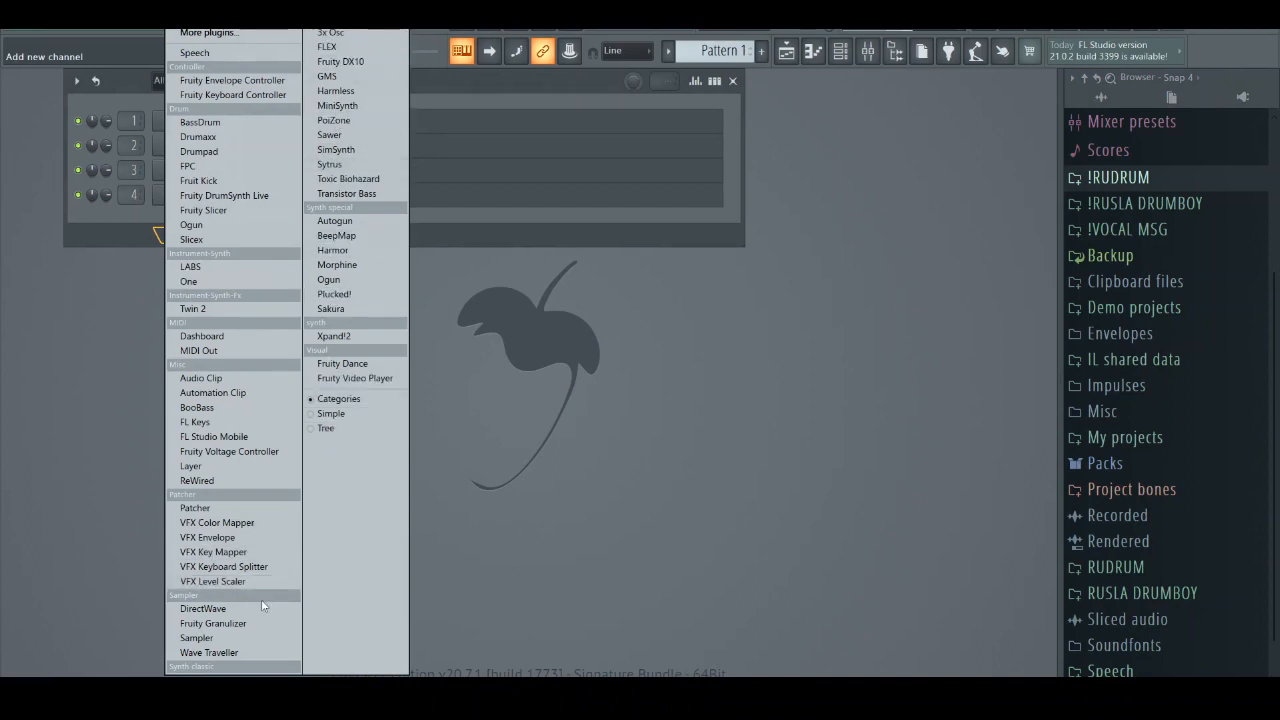
Load the Diamond Wav - Piano 3 C5 One Shot from the One Shots folder inside !RUDRUM onto the 808 Snare channel.
{"action": "left_click", "coordinate": [598, 148]}
{"action": "left_click", "coordinate": [1138, 181]}
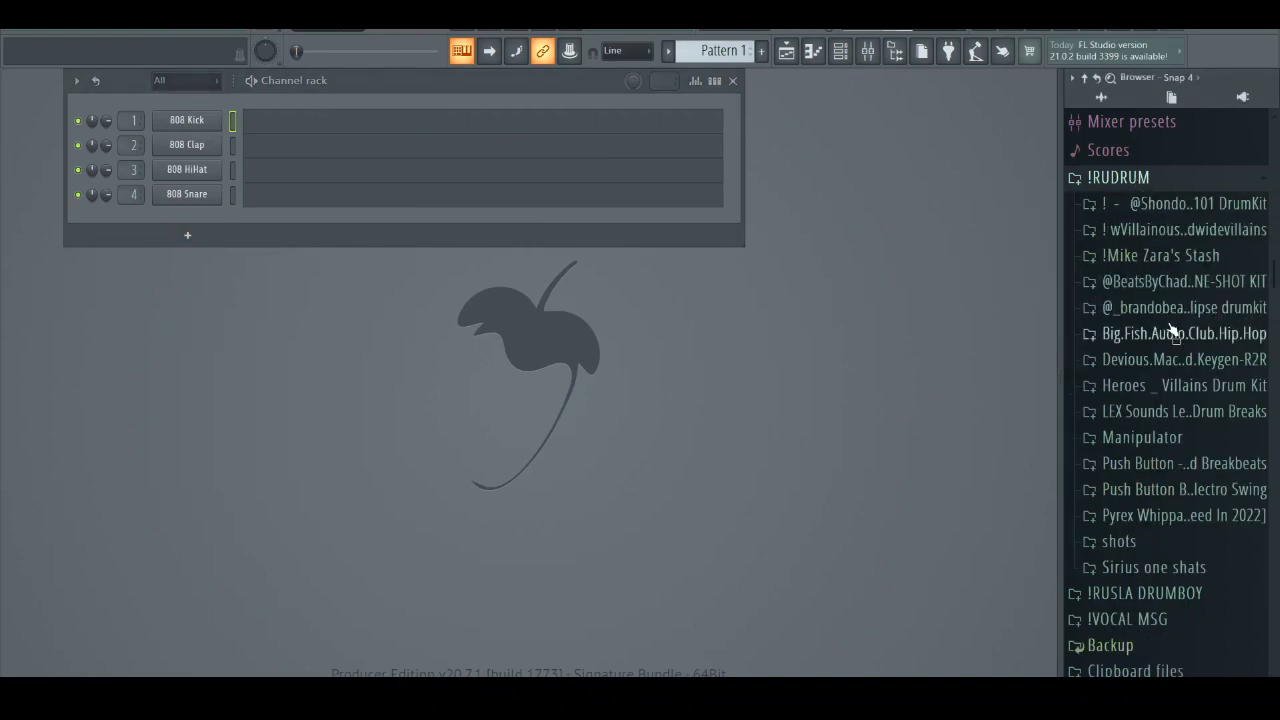
{"action": "left_click", "coordinate": [1150, 281]}
{"action": "left_click", "coordinate": [1165, 488]}
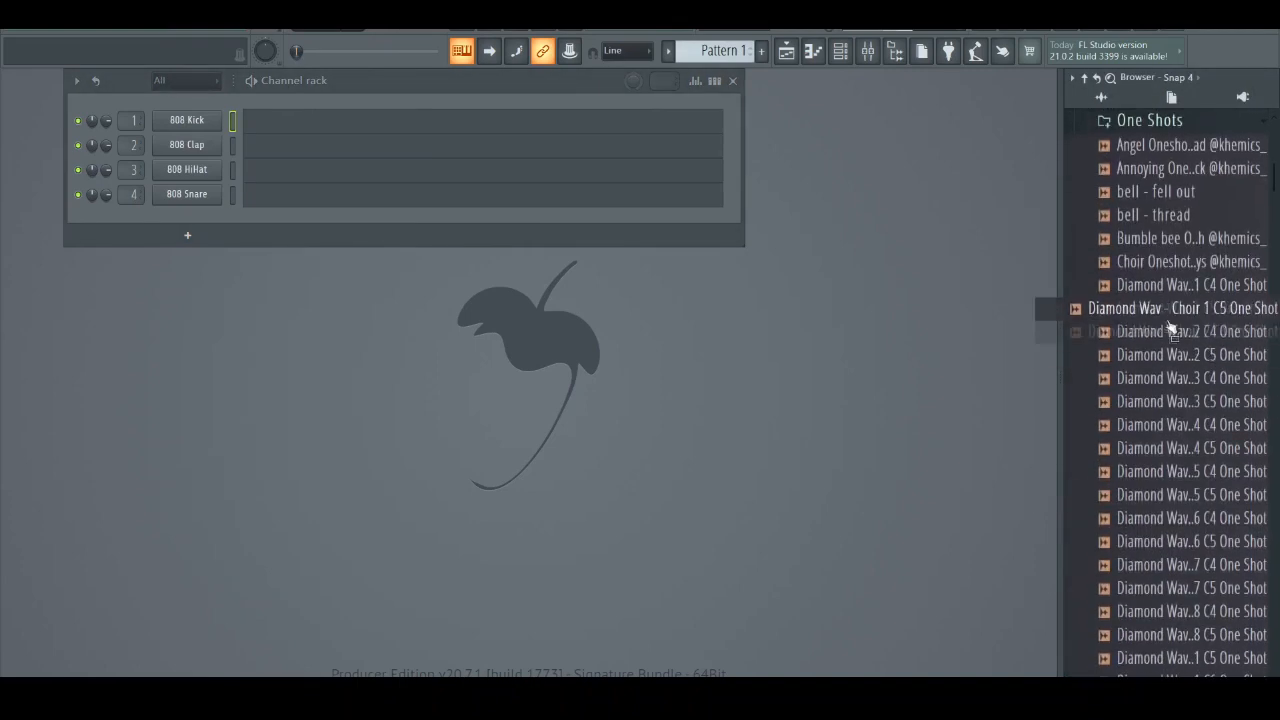
{"action": "left_click", "coordinate": [1100, 333]}
{"action": "scroll", "coordinate": [1175, 287], "scroll_direction": "down", "scroll_amount": 5}
{"action": "scroll", "coordinate": [1175, 287], "scroll_direction": "down", "scroll_amount": 10}
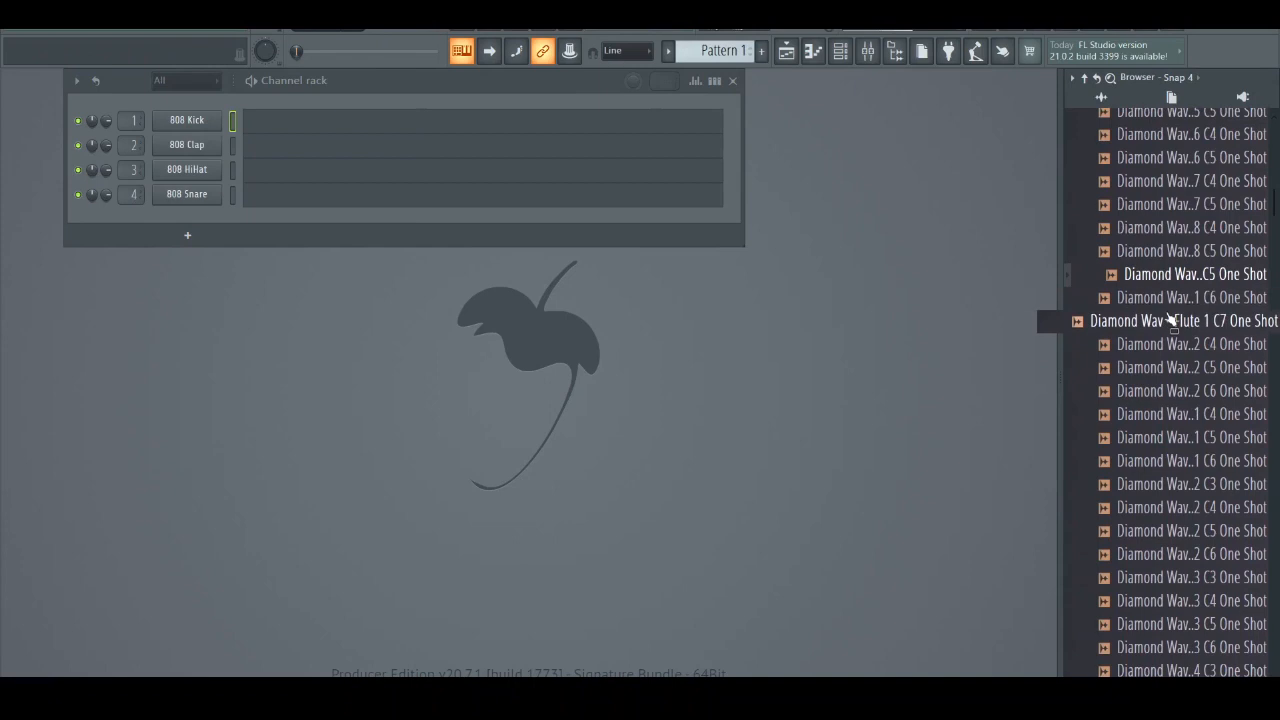
{"action": "left_click_drag", "start_coordinate": [1157, 258], "coordinate": [185, 200]}
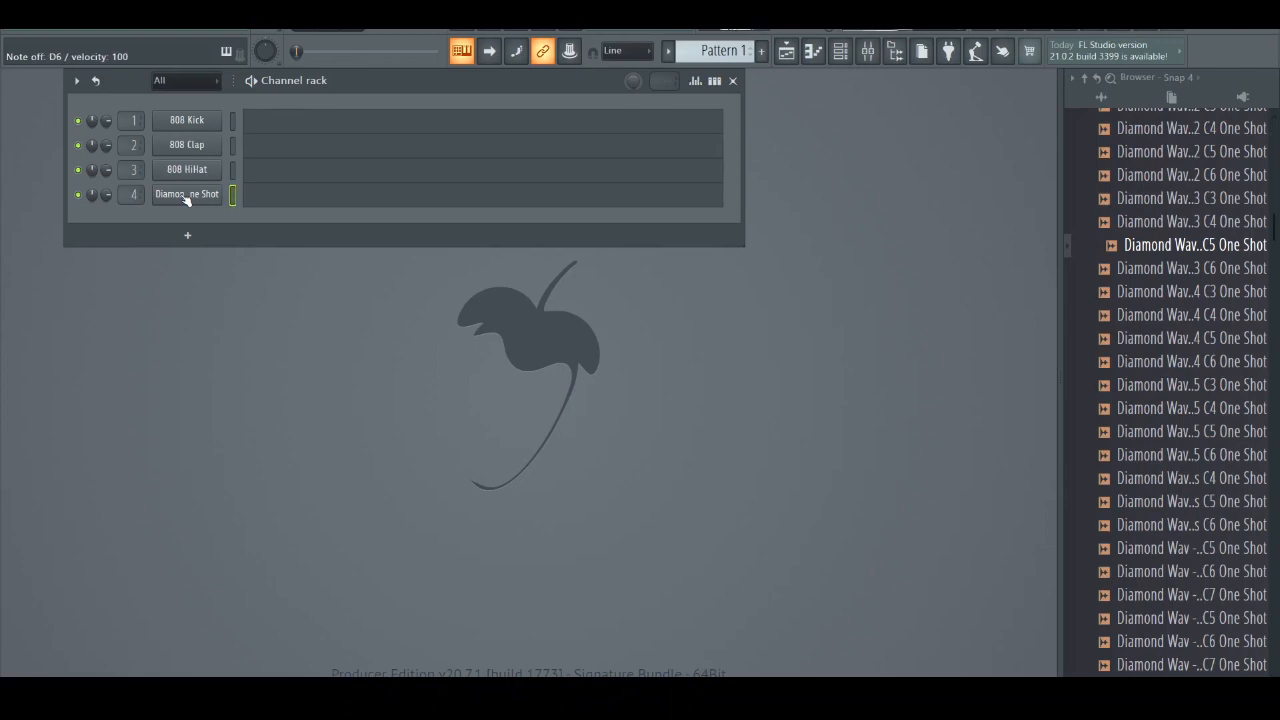
In the piano channel's piano roll, draw a one-bar G5 note with eighth notes C6, D6, D#6 and D6 above it.
{"action": "left_click", "coordinate": [272, 197]}
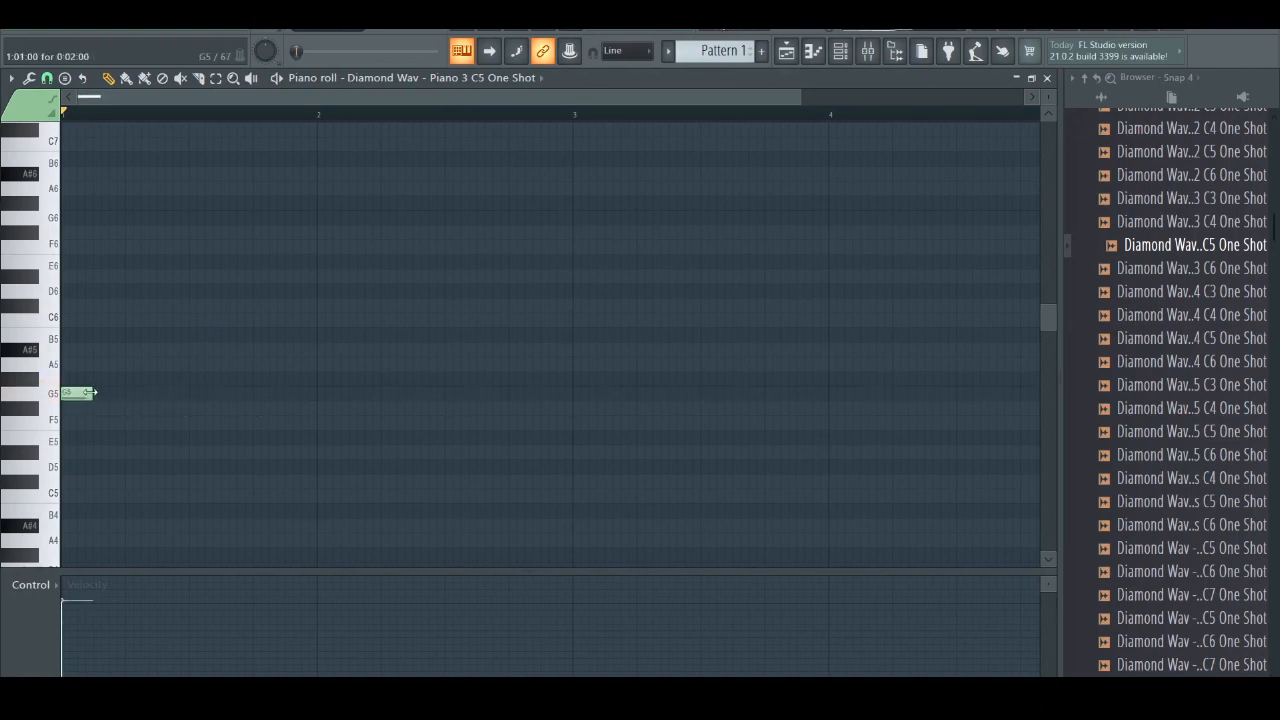
{"action": "left_click_drag", "start_coordinate": [93, 392], "coordinate": [325, 396]}
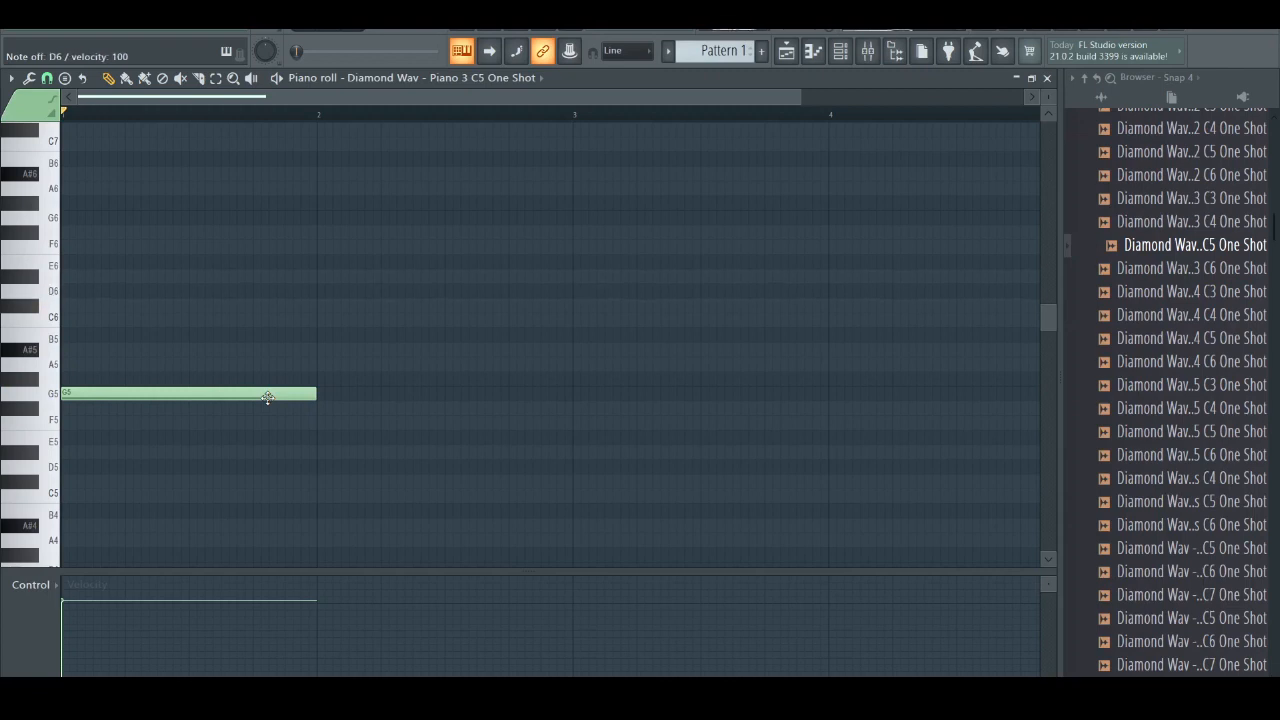
{"action": "left_click", "coordinate": [95, 321]}
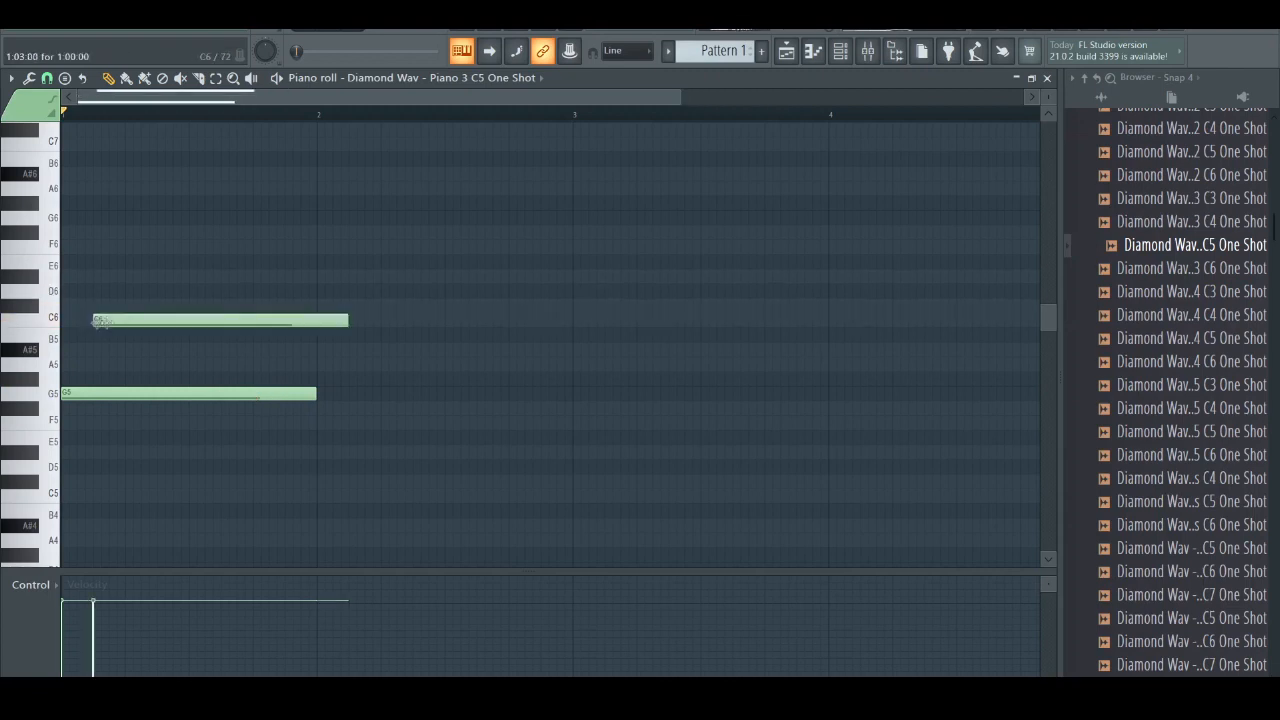
{"action": "left_click_drag", "start_coordinate": [348, 320], "coordinate": [123, 342]}
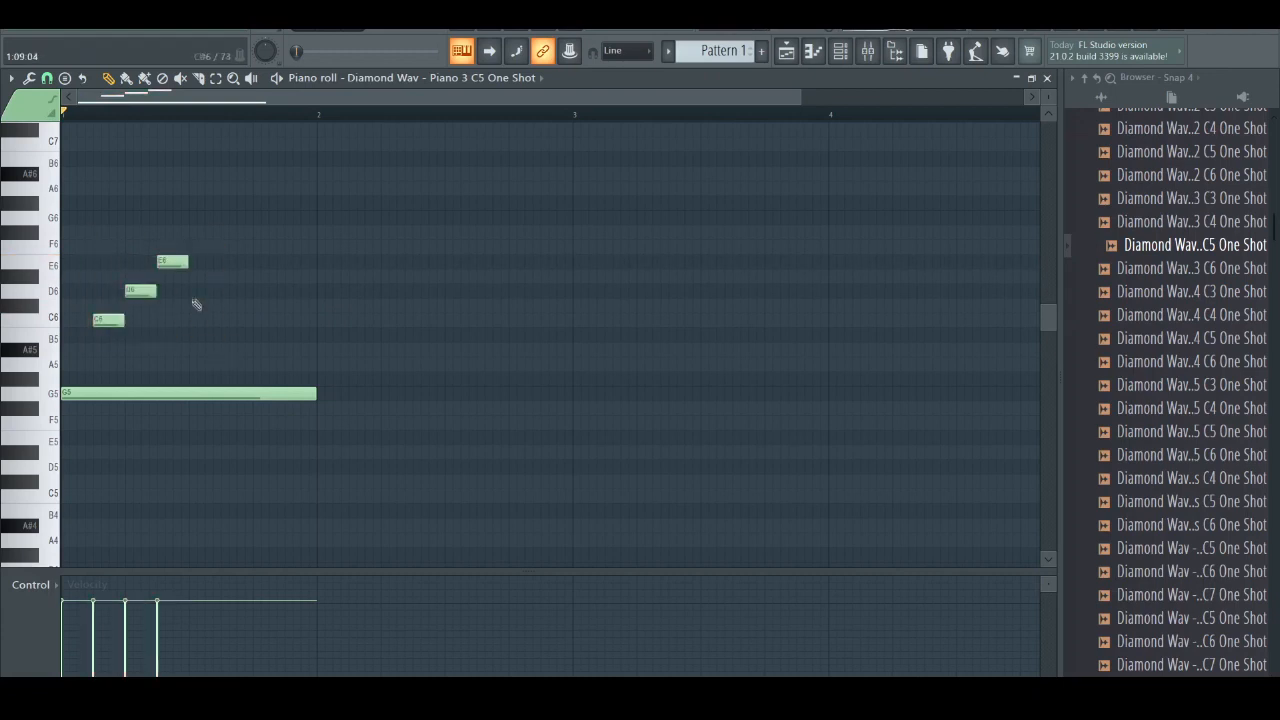
{"action": "key", "text": "space"}
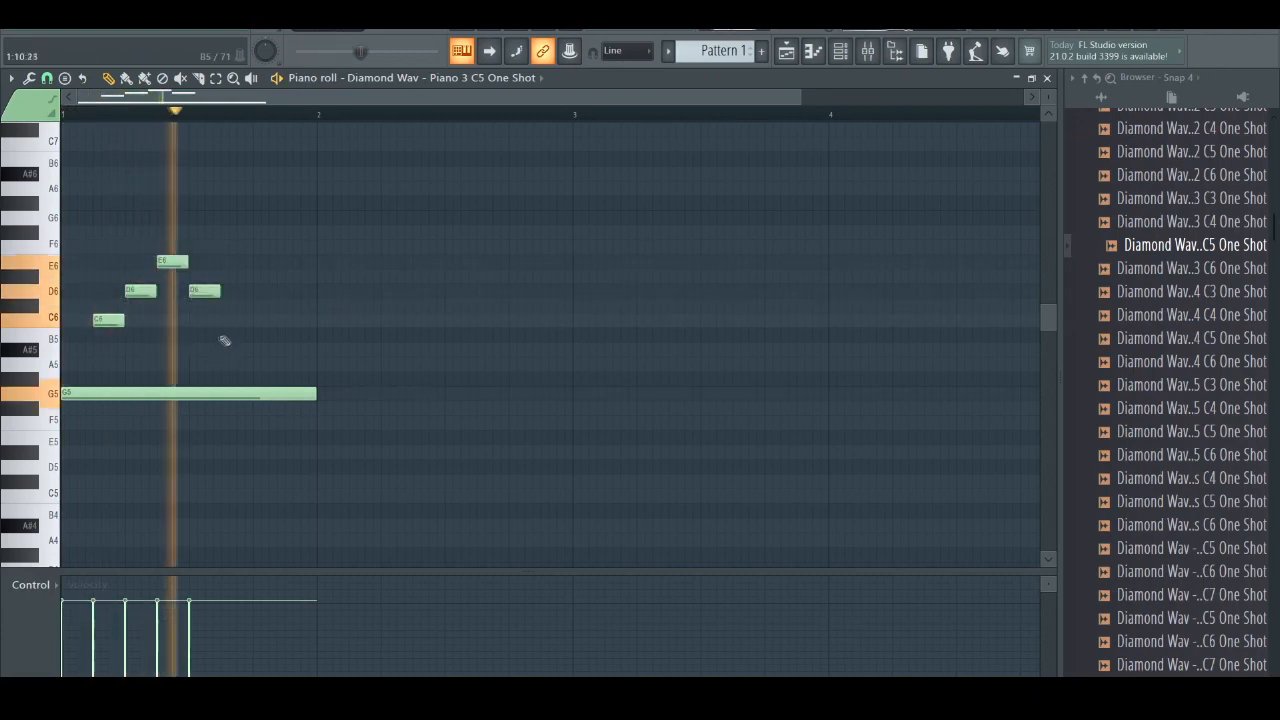
{"action": "left_click_drag", "start_coordinate": [172, 263], "coordinate": [170, 280]}
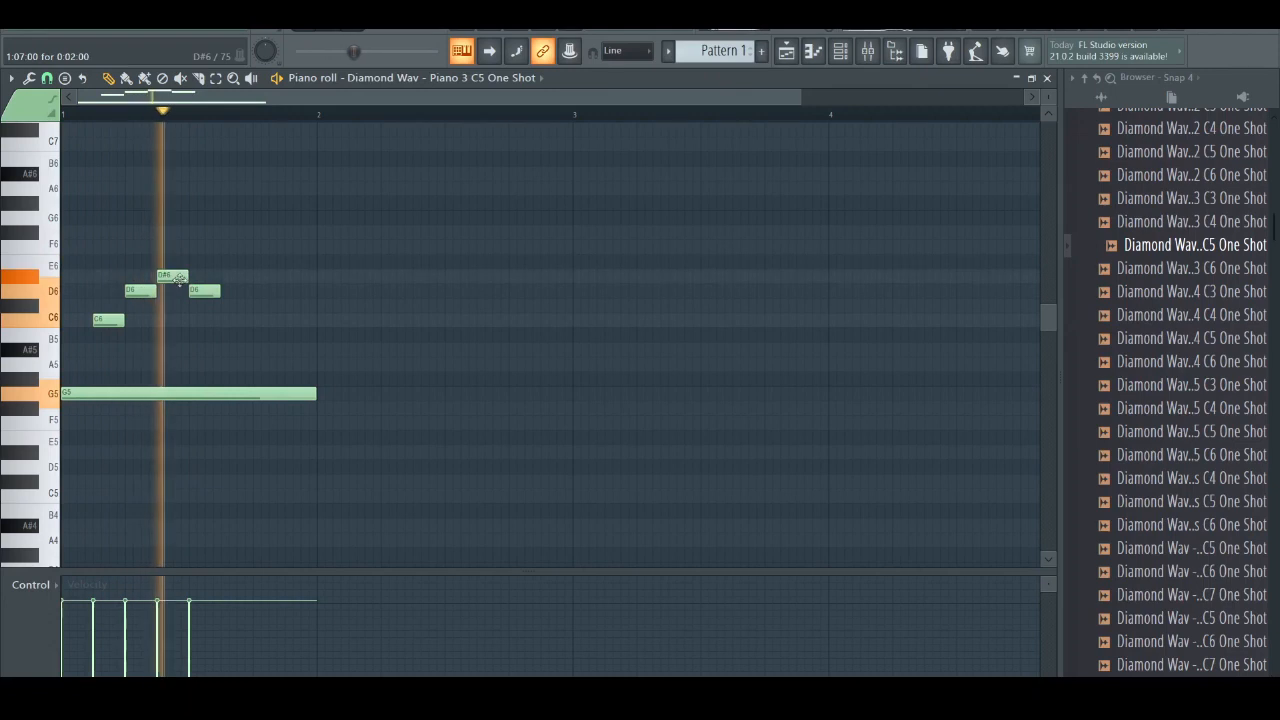
Change the scale highlighting among the piano roll's helpers.
{"action": "left_click", "coordinate": [11, 78]}
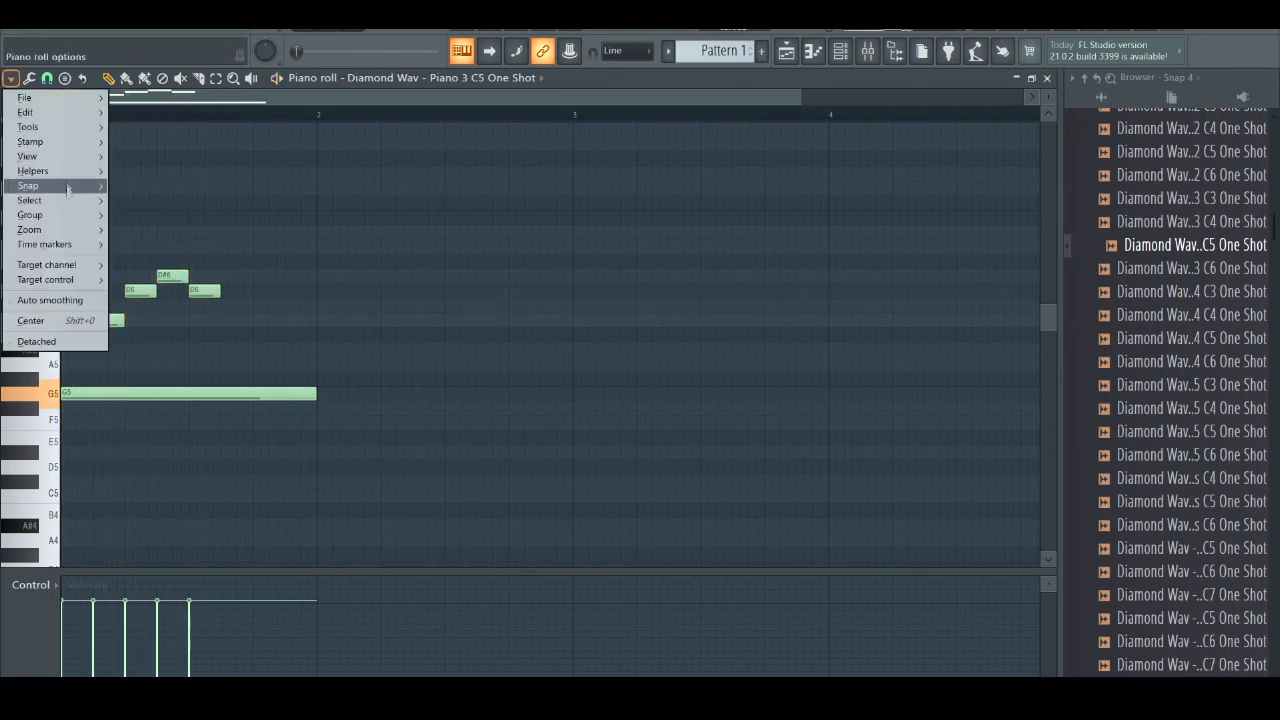
{"action": "mouse_move", "coordinate": [34, 171]}
{"action": "mouse_move", "coordinate": [160, 186]}
{"action": "left_click", "coordinate": [306, 301]}
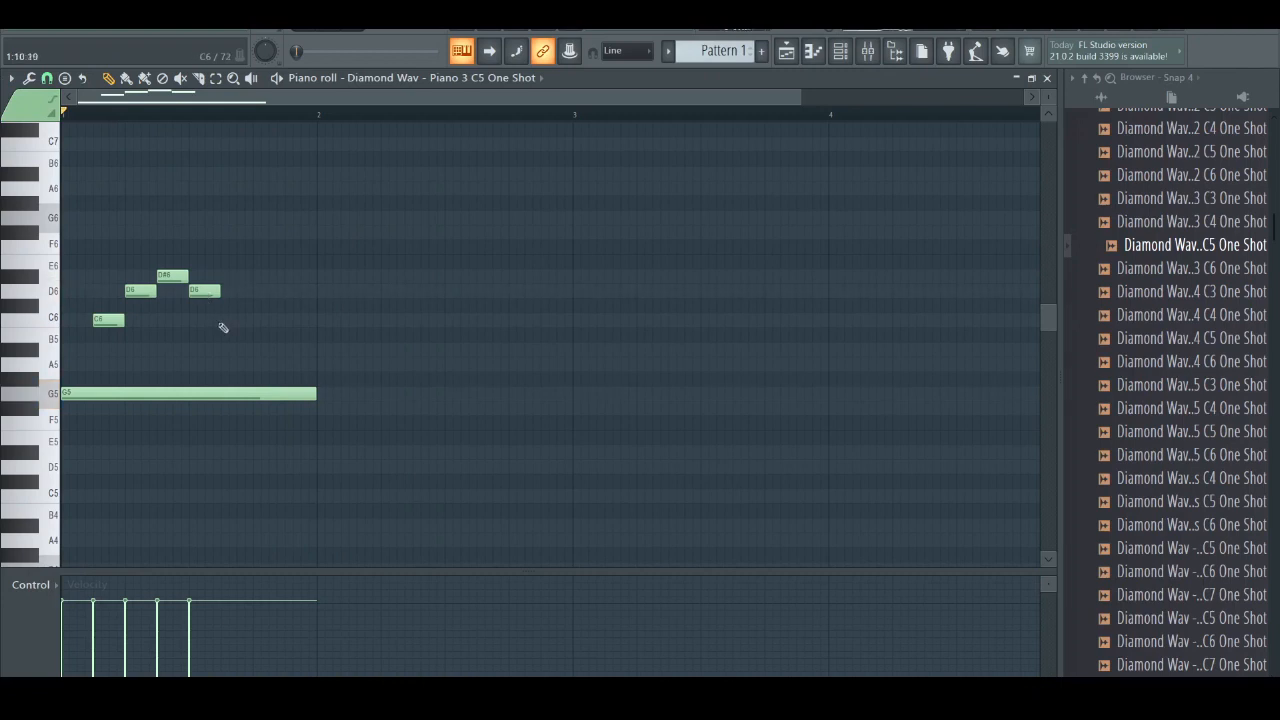
Complete bar 1 with eighth notes C6, D6 and D#6, and place a one-bar C6 note in bar 2.
{"action": "left_click", "coordinate": [254, 293]}
{"action": "left_click", "coordinate": [290, 276]}
{"action": "key", "text": "space"}
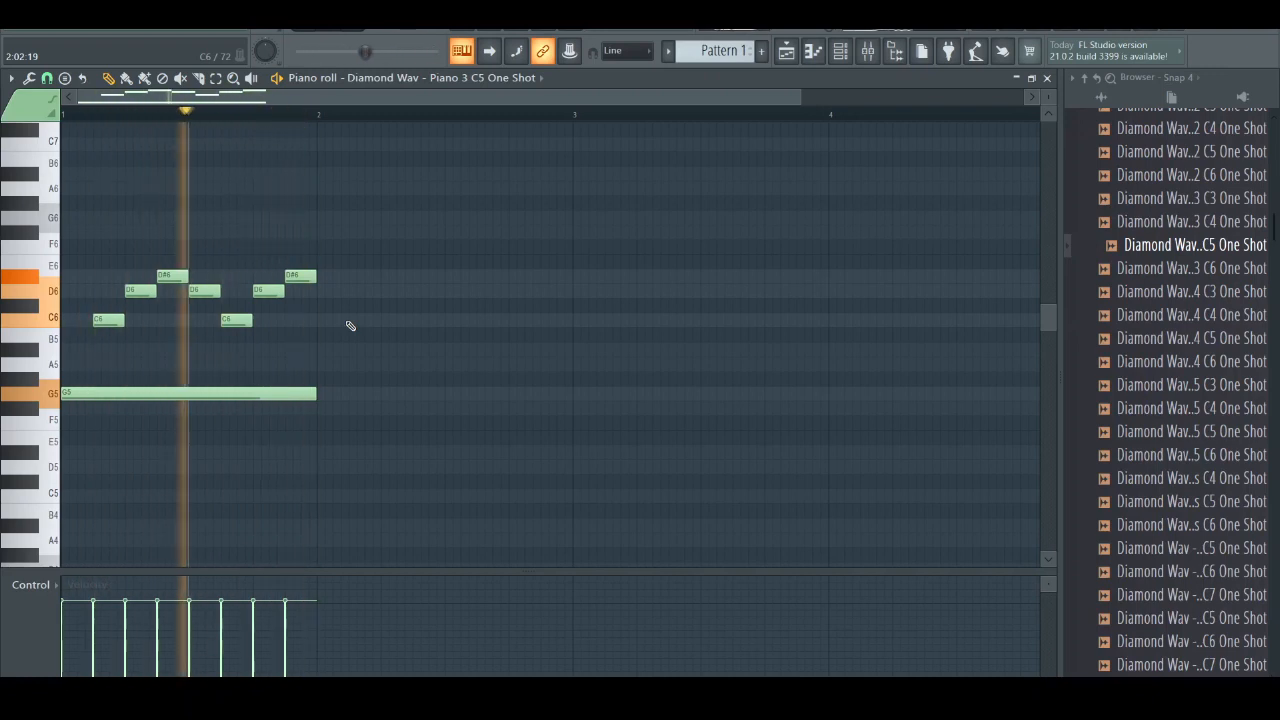
{"action": "left_click", "coordinate": [330, 365]}
{"action": "left_click_drag", "start_coordinate": [348, 367], "coordinate": [378, 320]}
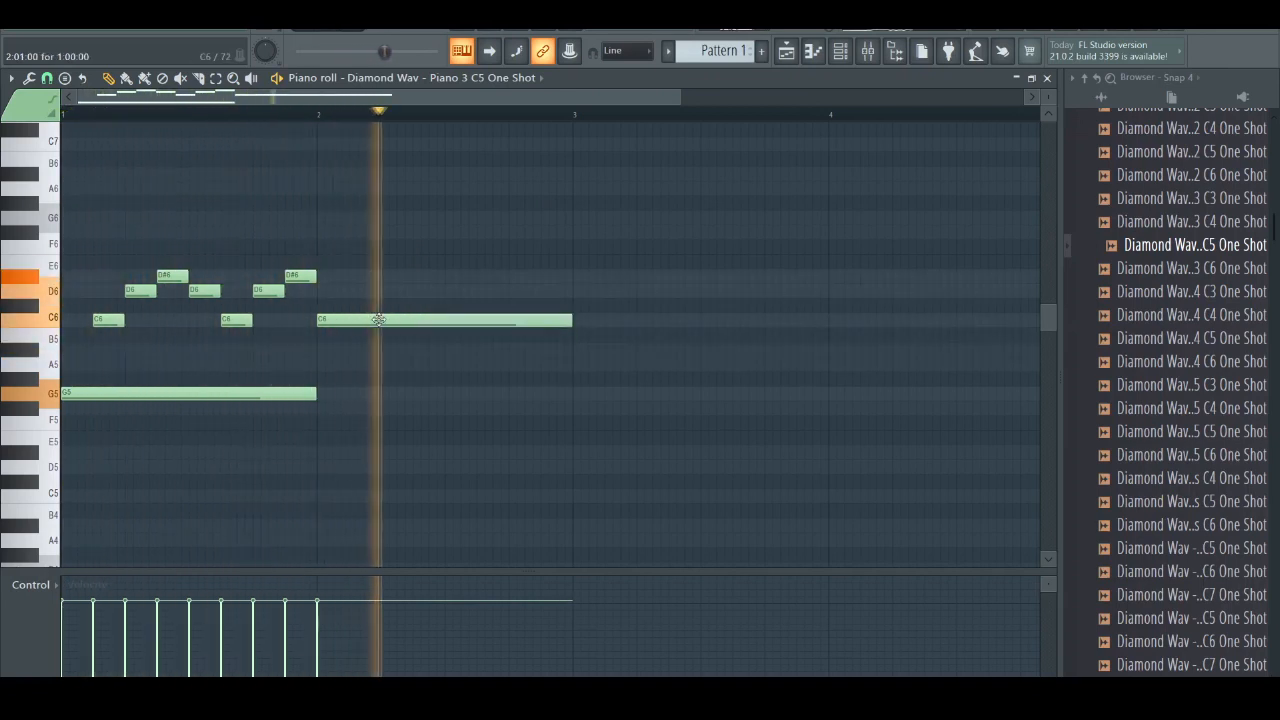
{"action": "left_click", "coordinate": [354, 235]}
{"action": "left_click_drag", "start_coordinate": [600, 234], "coordinate": [388, 237]}
{"action": "key", "text": "space"}
{"action": "left_click", "coordinate": [415, 191]}
{"action": "right_click", "coordinate": [420, 190]}
{"action": "right_click", "coordinate": [397, 217]}
{"action": "right_click", "coordinate": [366, 232]}
Turn the long C6 note into an eighth-note C5 on the last eighth of bar 1.
{"action": "key", "text": "space"}
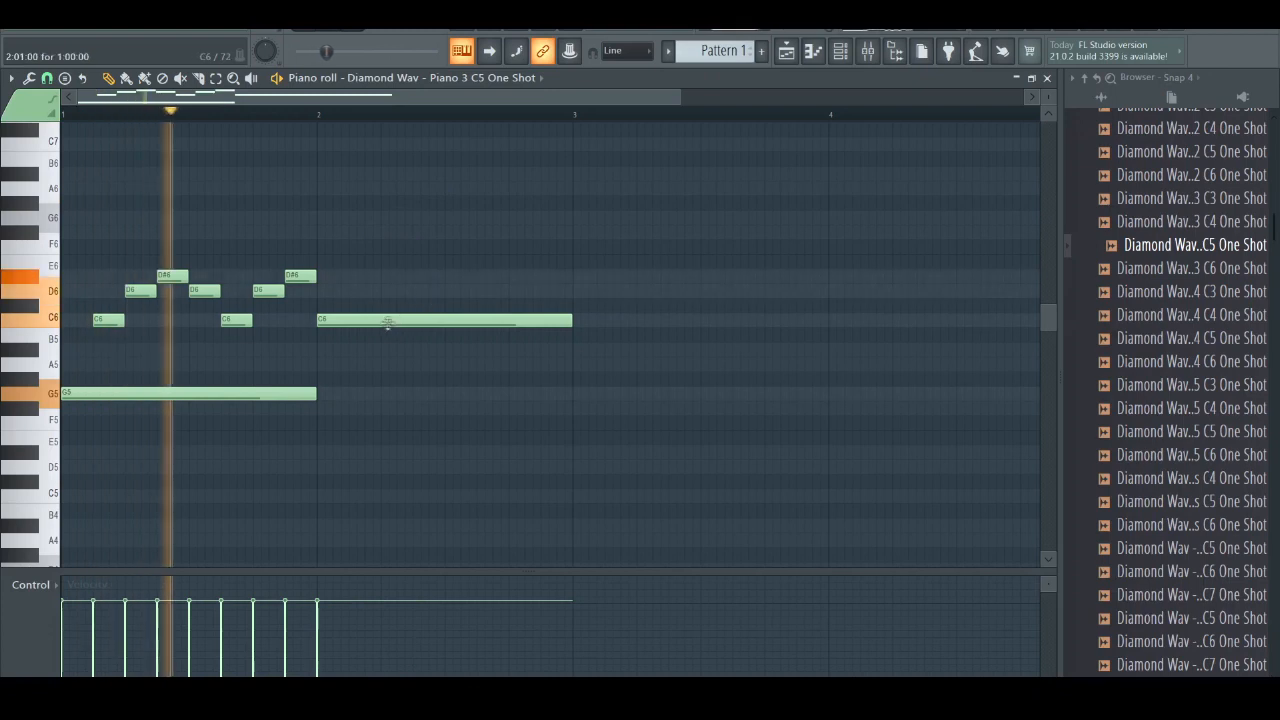
{"action": "key", "text": "space"}
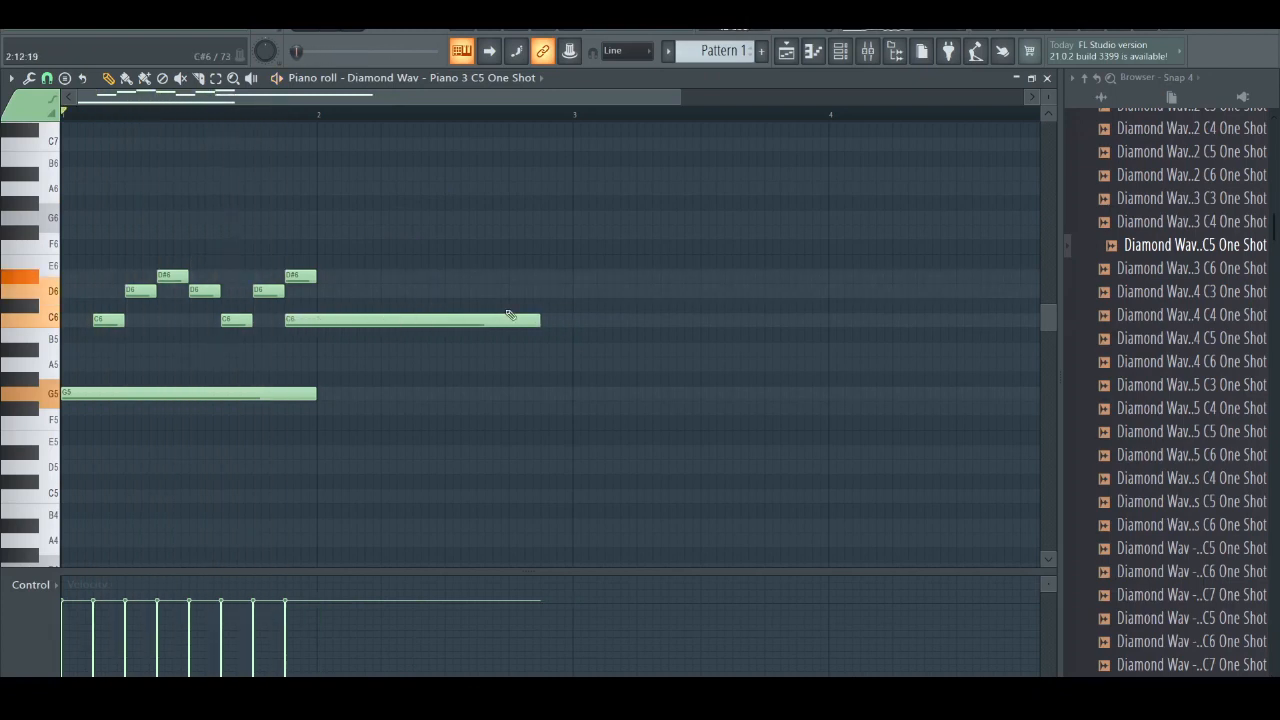
{"action": "left_click_drag", "start_coordinate": [486, 323], "coordinate": [315, 324]}
{"action": "left_click", "coordinate": [296, 316]}
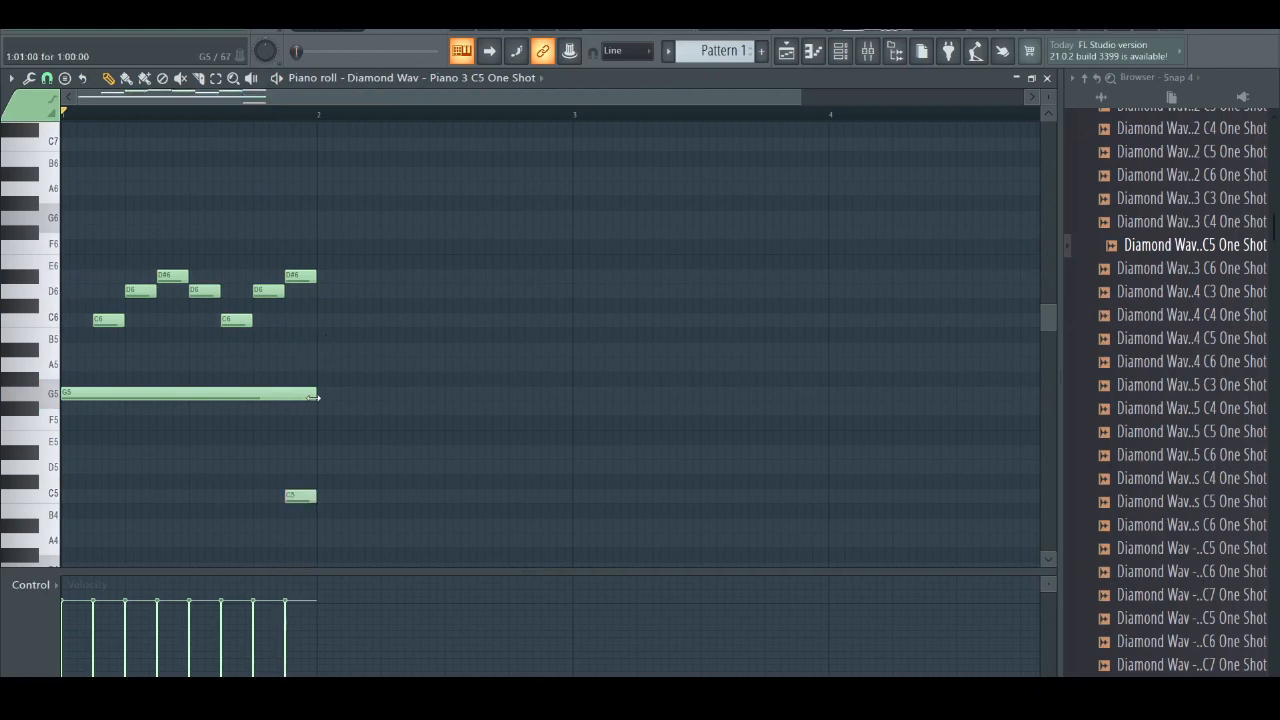
Shorten the G5 note to end where the C5 note starts, and duplicate bar 1 into bar 2.
{"action": "key", "text": "ctrl+b"}
{"action": "key", "text": "ctrl+d"}
{"action": "key", "text": "space"}
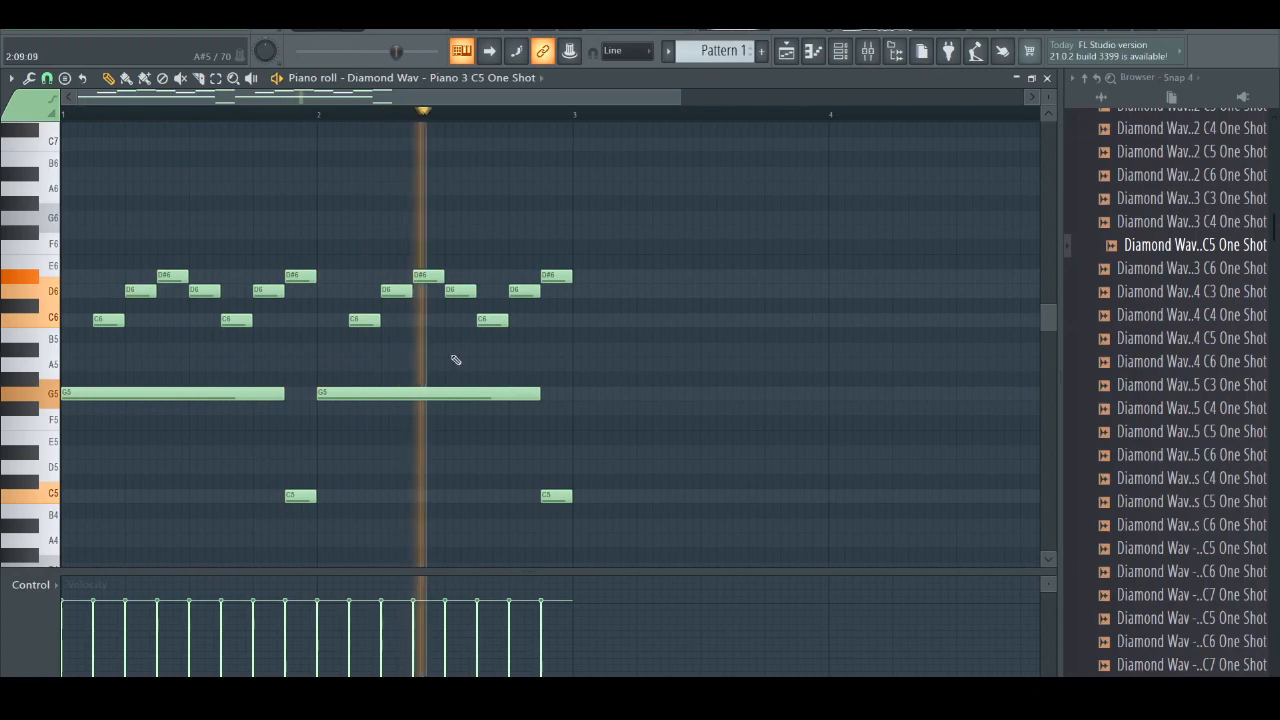
Delete the C5 note in bar 2 and lower the long G5 note there to D#5.
{"action": "right_click", "coordinate": [558, 495]}
{"action": "left_click_drag", "start_coordinate": [360, 392], "coordinate": [360, 450]}
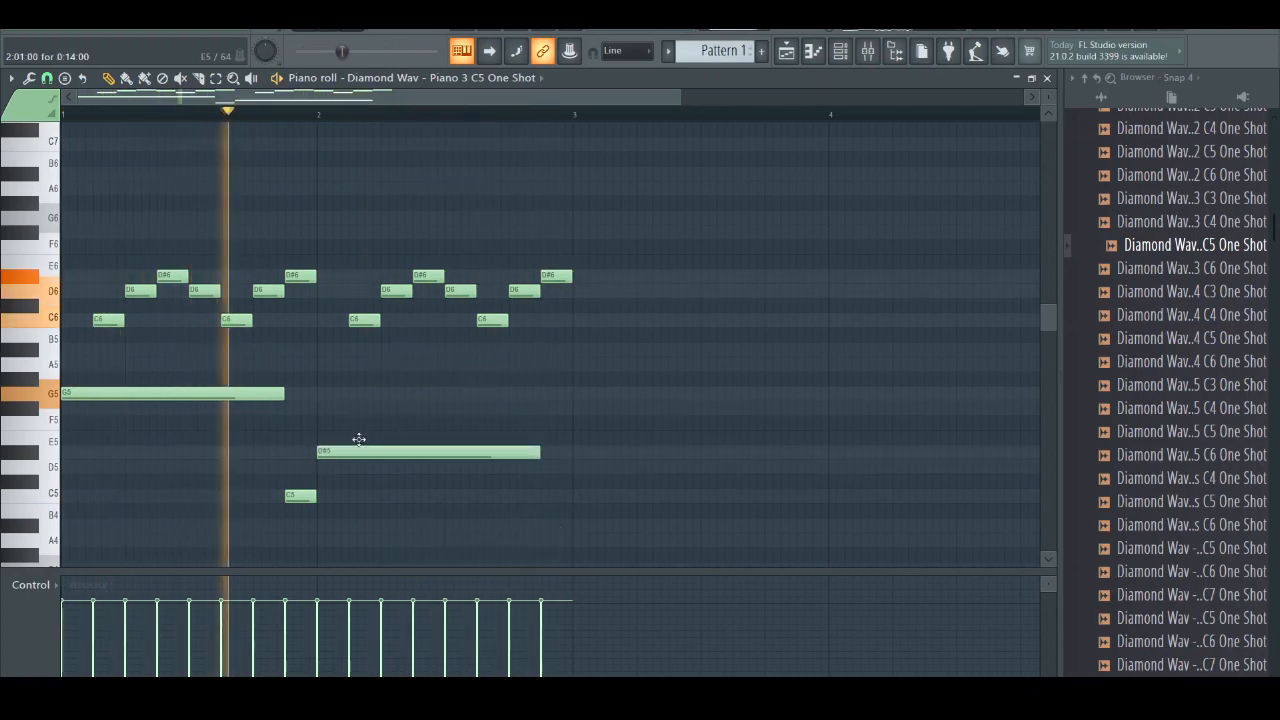
{"action": "key", "text": "space"}
{"action": "key", "text": "space"}
{"action": "mouse_move", "coordinate": [470, 452]}
{"action": "left_mouse_down"}
{"action": "mouse_move", "coordinate": [454, 466]}
{"action": "mouse_move", "coordinate": [451, 408]}
{"action": "mouse_move", "coordinate": [448, 456]}
{"action": "left_mouse_up"}
Place a long D5 note at the start of bar 3 and copy the upper melody of bars 1 and 2 into bars 3 and 4.
{"action": "left_click", "coordinate": [574, 466]}
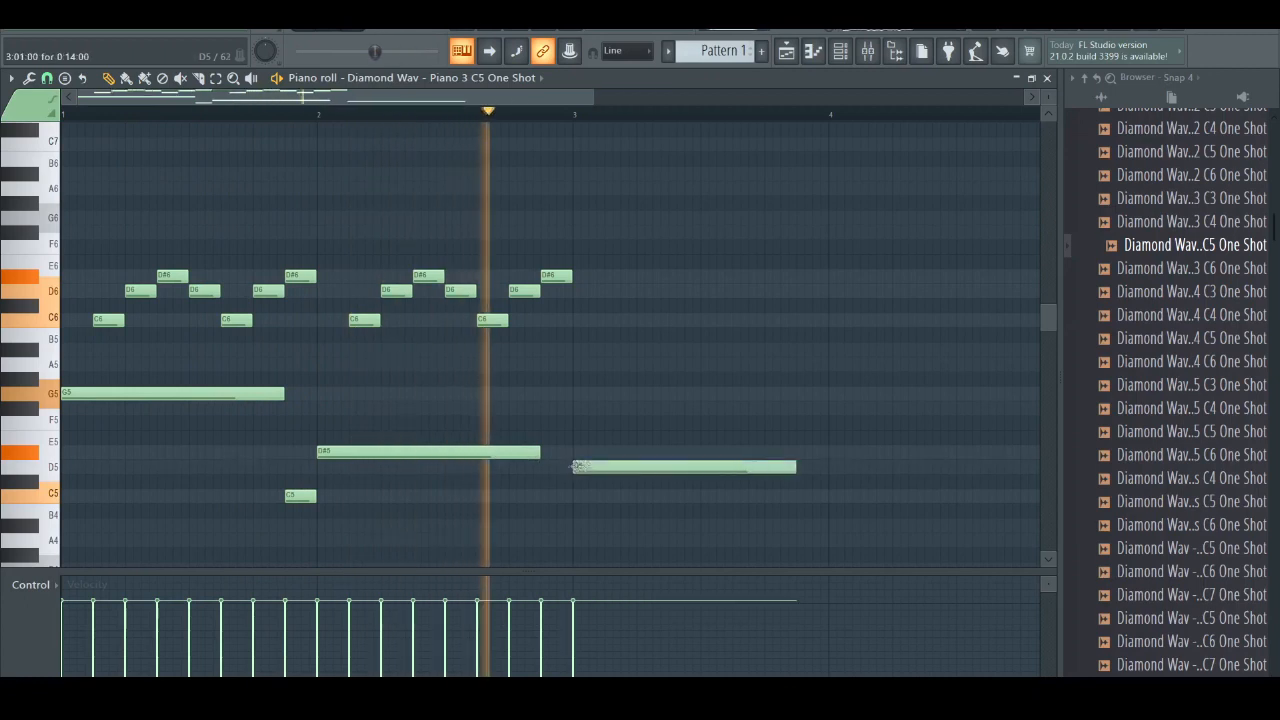
{"action": "left_click_drag", "start_coordinate": [643, 370], "coordinate": [56, 184]}
{"action": "left_click_drag", "start_coordinate": [109, 319], "coordinate": [613, 320]}
{"action": "left_click", "coordinate": [643, 374], "text": "ctrl"}
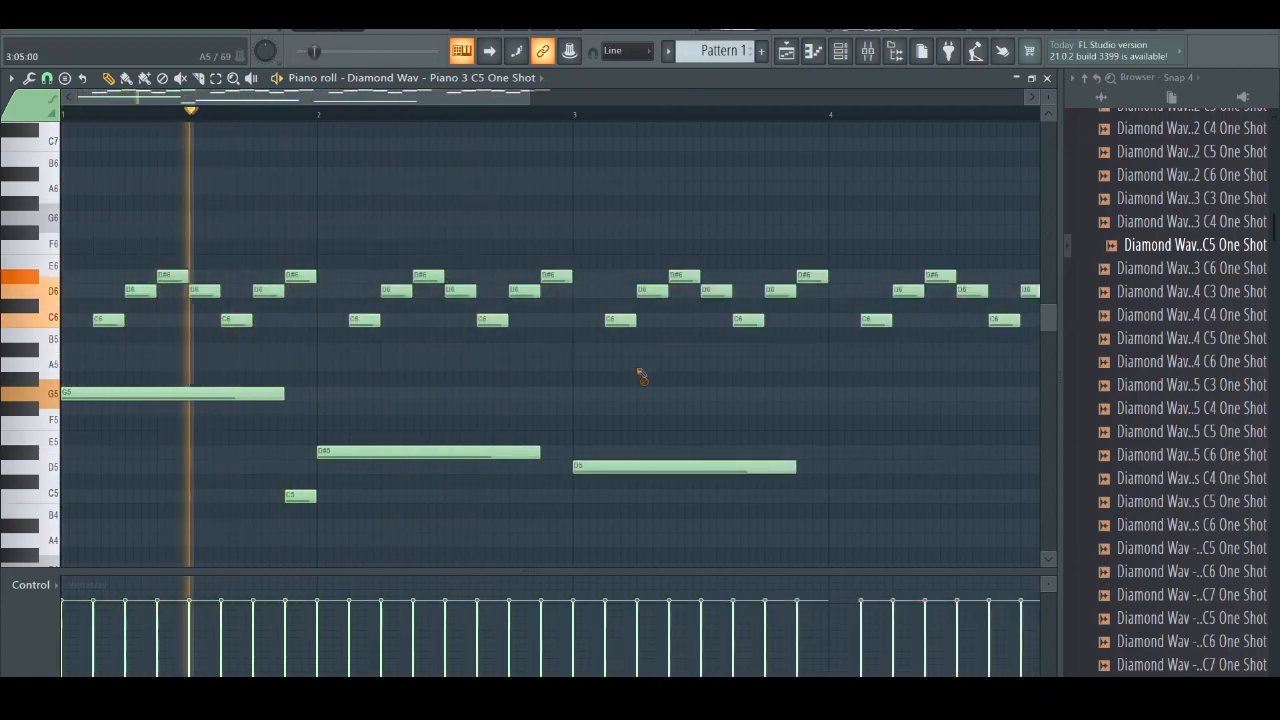
Add eighth-note C5s at the ends of bars 2, 3 and 4, and a long D#5 note at the start of bar 4.
{"action": "left_click", "coordinate": [550, 495]}
{"action": "left_click", "coordinate": [808, 496]}
{"action": "left_click", "coordinate": [846, 453]}
{"action": "mouse_move", "coordinate": [857, 453]}
{"action": "left_mouse_down"}
{"action": "mouse_move", "coordinate": [1148, 462]}
{"action": "mouse_move", "coordinate": [929, 457]}
{"action": "left_mouse_up"}
{"action": "left_click", "coordinate": [929, 496]}
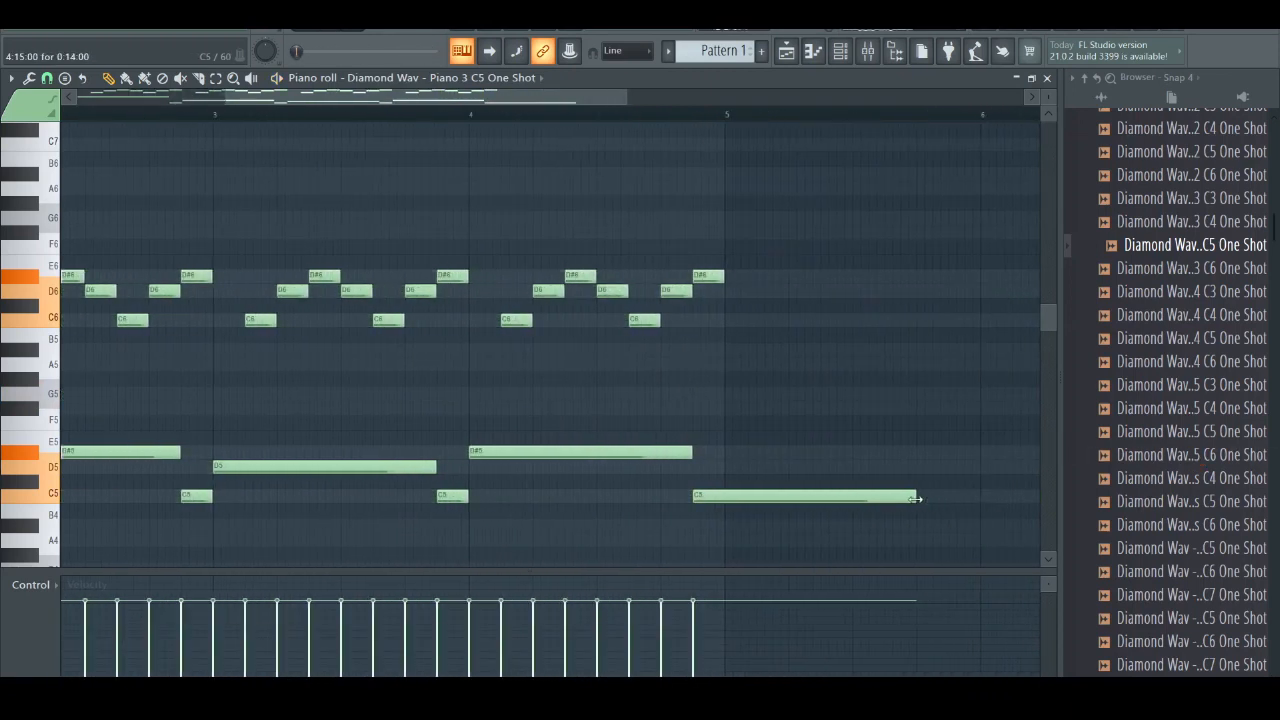
{"action": "left_click_drag", "start_coordinate": [914, 500], "coordinate": [729, 504]}
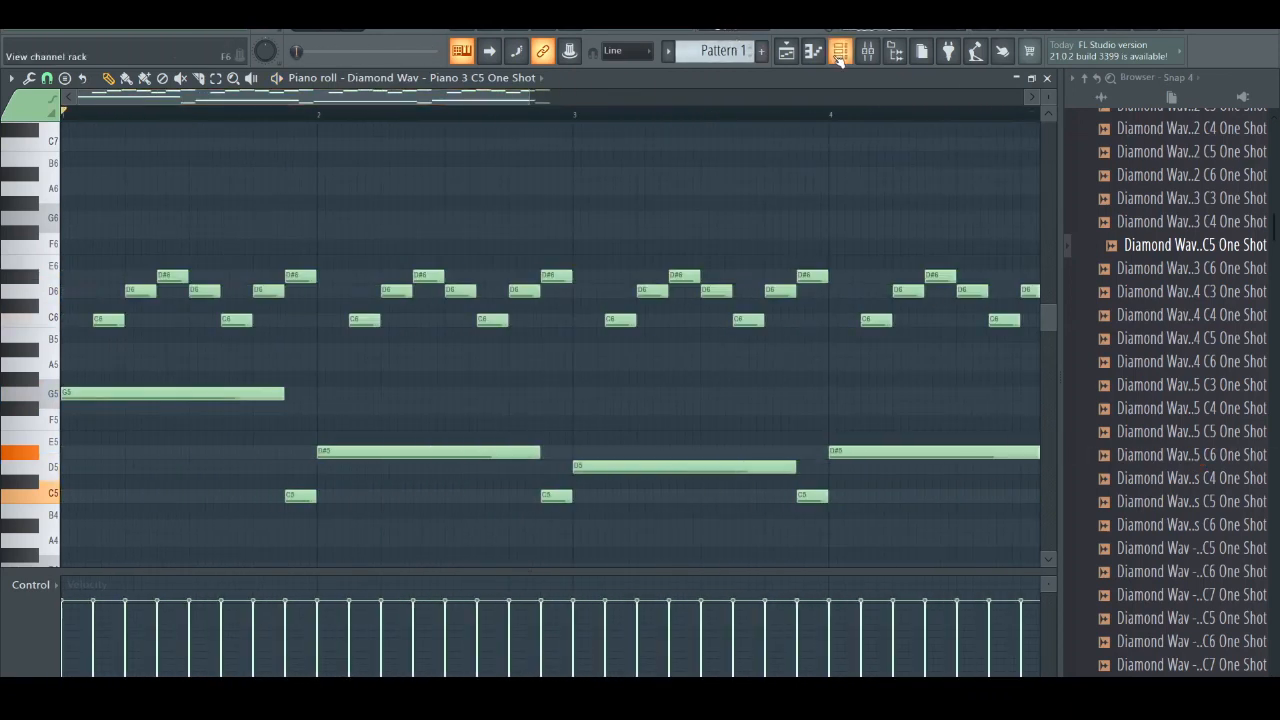
Load the Glum Monte Would Like This one-shot onto the 808 HiHat channel in the channel rack.
{"action": "left_click", "coordinate": [840, 51]}
{"action": "scroll", "coordinate": [1207, 215], "scroll_direction": "up", "scroll_amount": 1}
{"action": "scroll", "coordinate": [1162, 330], "scroll_direction": "up", "scroll_amount": 12}
{"action": "scroll", "coordinate": [1170, 350], "scroll_direction": "down", "scroll_amount": 20}
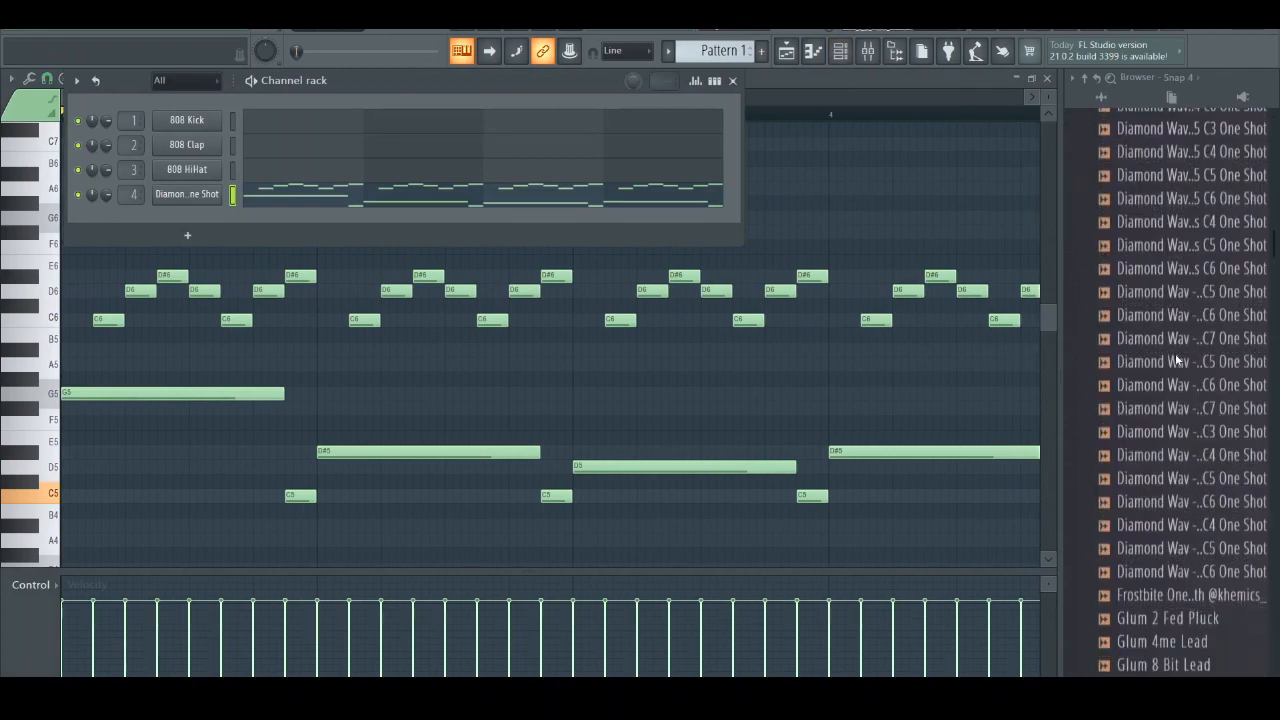
{"action": "scroll", "coordinate": [1180, 355], "scroll_direction": "down", "scroll_amount": 5}
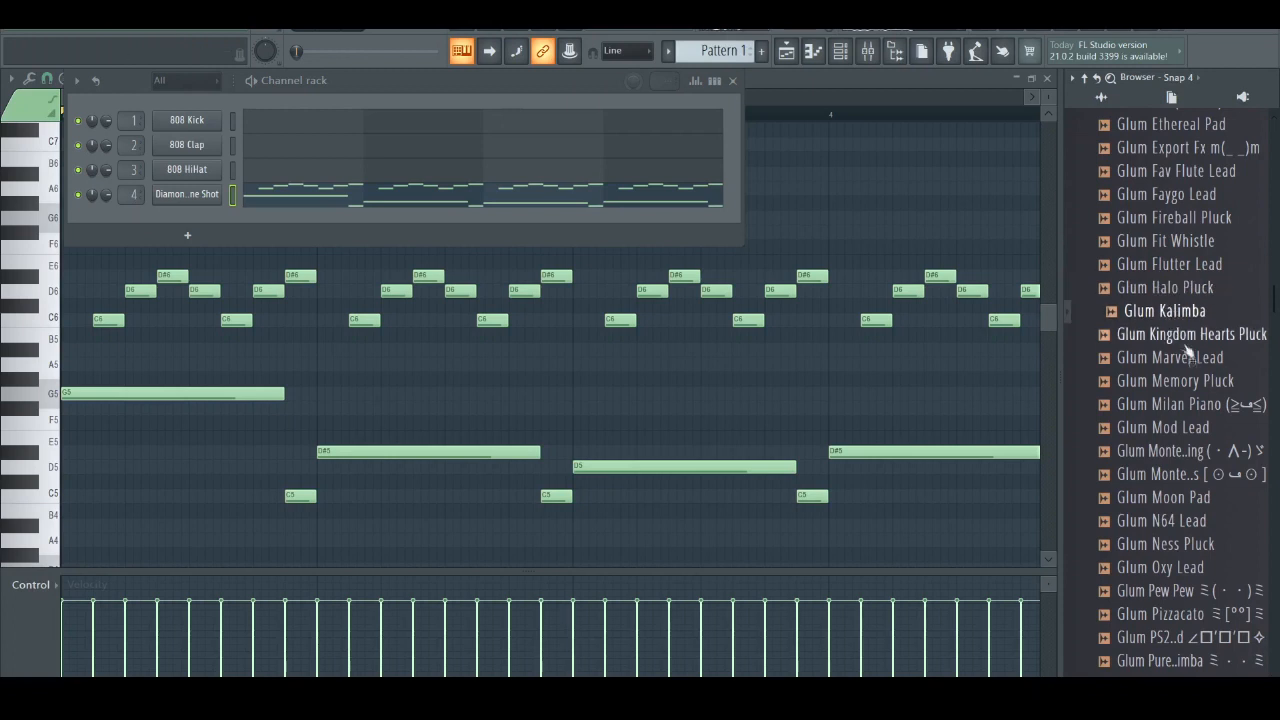
{"action": "scroll", "coordinate": [1180, 380], "scroll_direction": "down", "scroll_amount": 3}
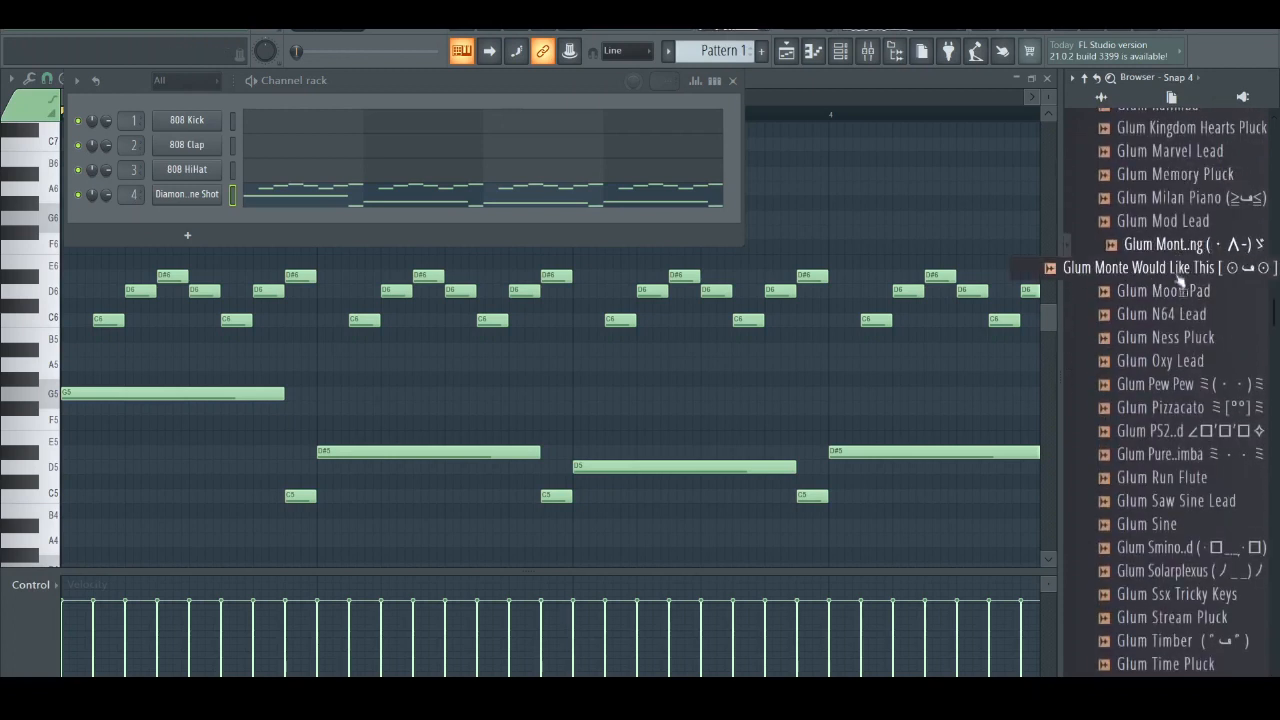
{"action": "left_click_drag", "start_coordinate": [1192, 272], "coordinate": [188, 170]}
Check the pitch of the Glum Monte Would Like This sample in the pitch corrector.
{"action": "right_click", "coordinate": [350, 459]}
{"action": "left_click", "coordinate": [459, 518]}
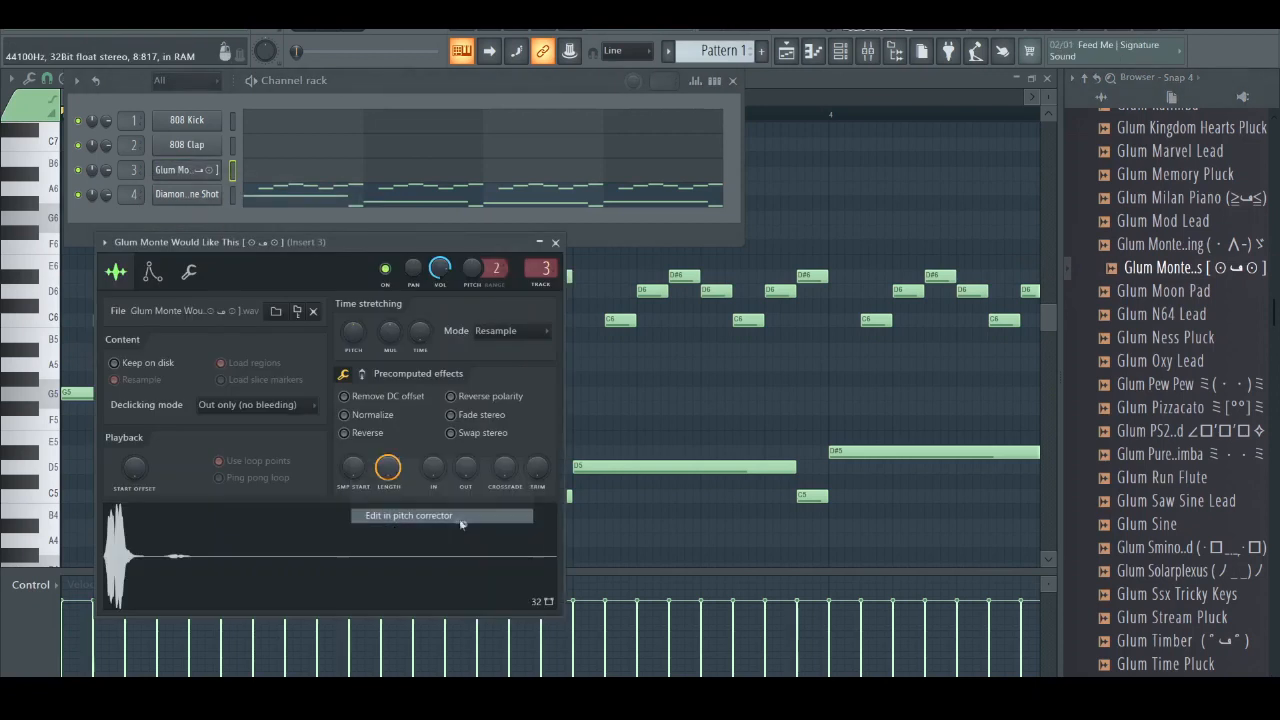
{"action": "left_click", "coordinate": [395, 91]}
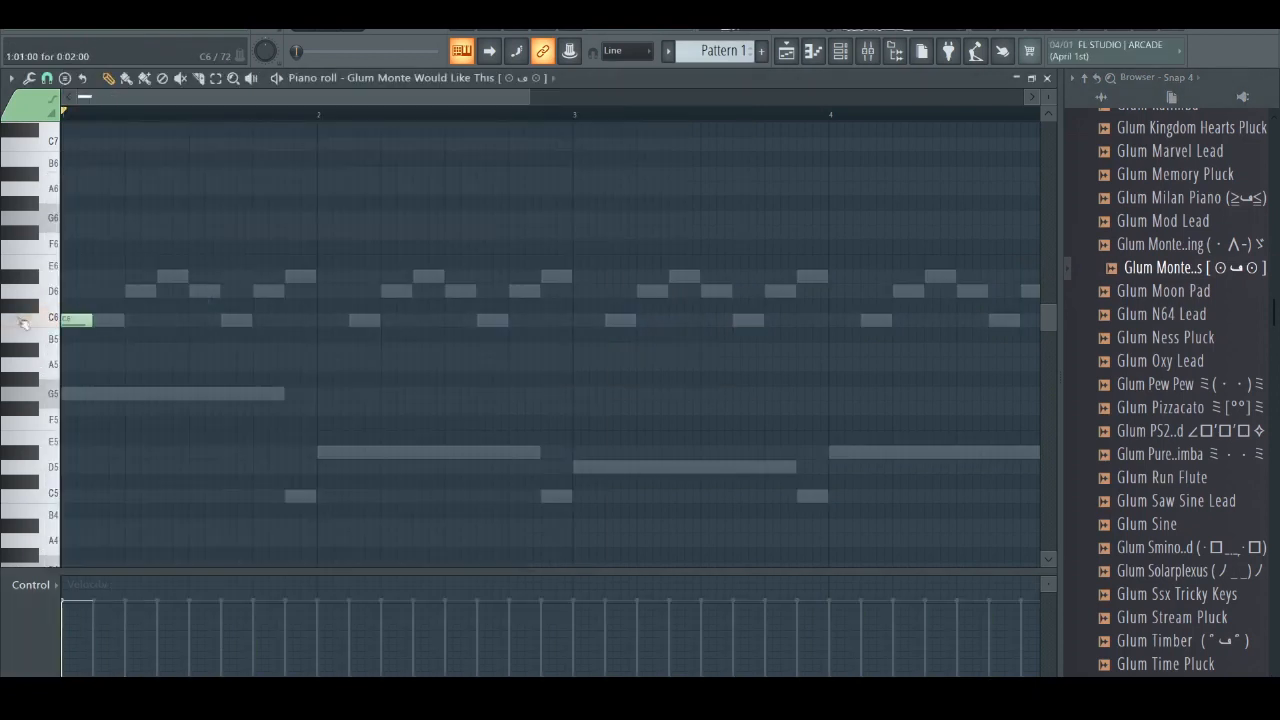
Try a quarter-note melody of C6, D6, D#6 and D6 for the Glum Monte sample, repeated across four bars.
{"action": "key", "text": "space"}
{"action": "left_click_drag", "start_coordinate": [92, 320], "coordinate": [124, 320]}
{"action": "left_click", "coordinate": [127, 291]}
{"action": "left_click", "coordinate": [192, 276]}
{"action": "key", "text": "ctrl+a"}
{"action": "key", "text": "ctrl+b"}
{"action": "key", "text": "ctrl+b"}
{"action": "key", "text": "ctrl+b"}
{"action": "key", "text": "ctrl+b"}
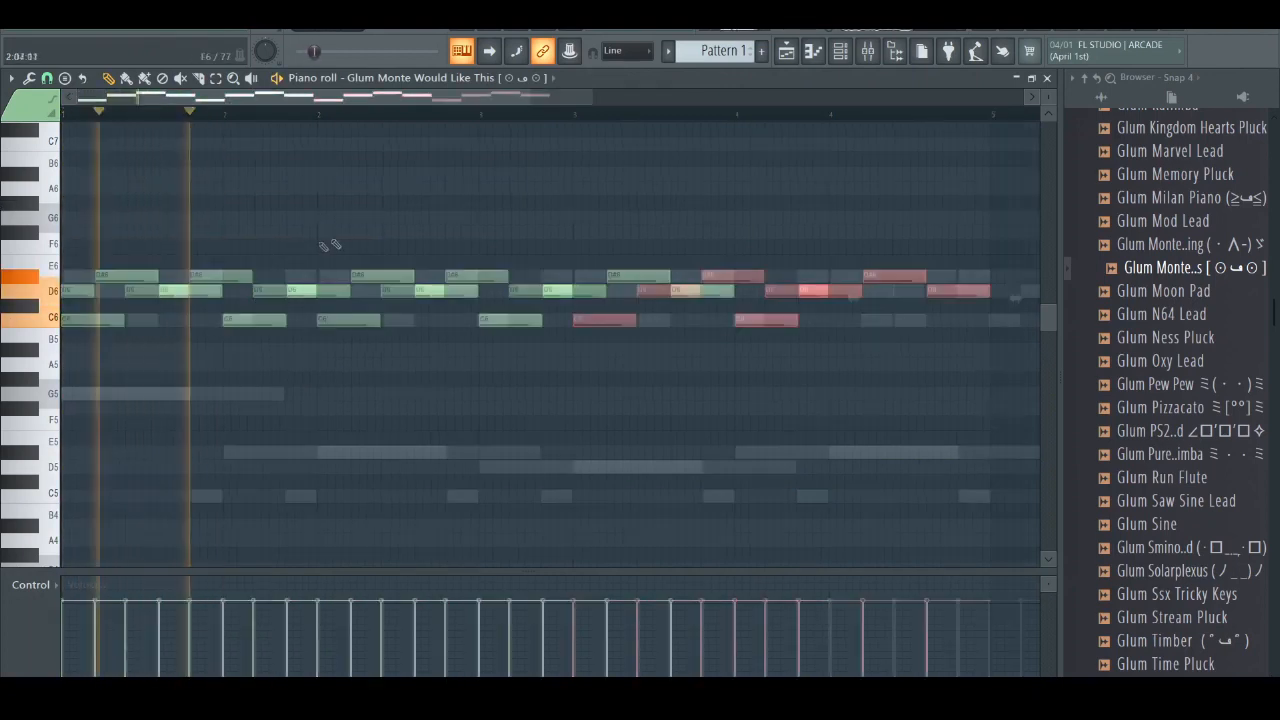
{"action": "key", "text": "Delete"}
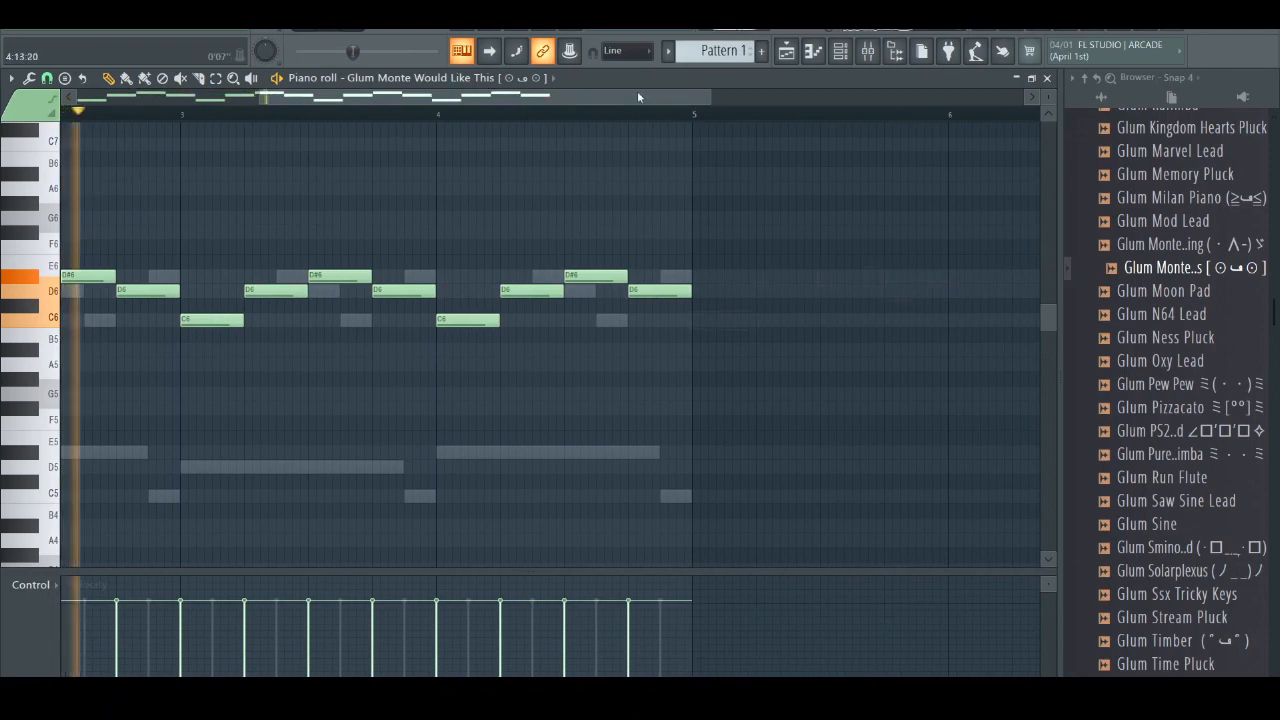
Try the quarter-note melody in different octaves and clear all of its notes.
{"action": "left_click_drag", "start_coordinate": [638, 95], "coordinate": [2, 74]}
{"action": "key", "text": "ctrl+Down"}
{"action": "key", "text": "space"}
{"action": "key", "text": "space"}
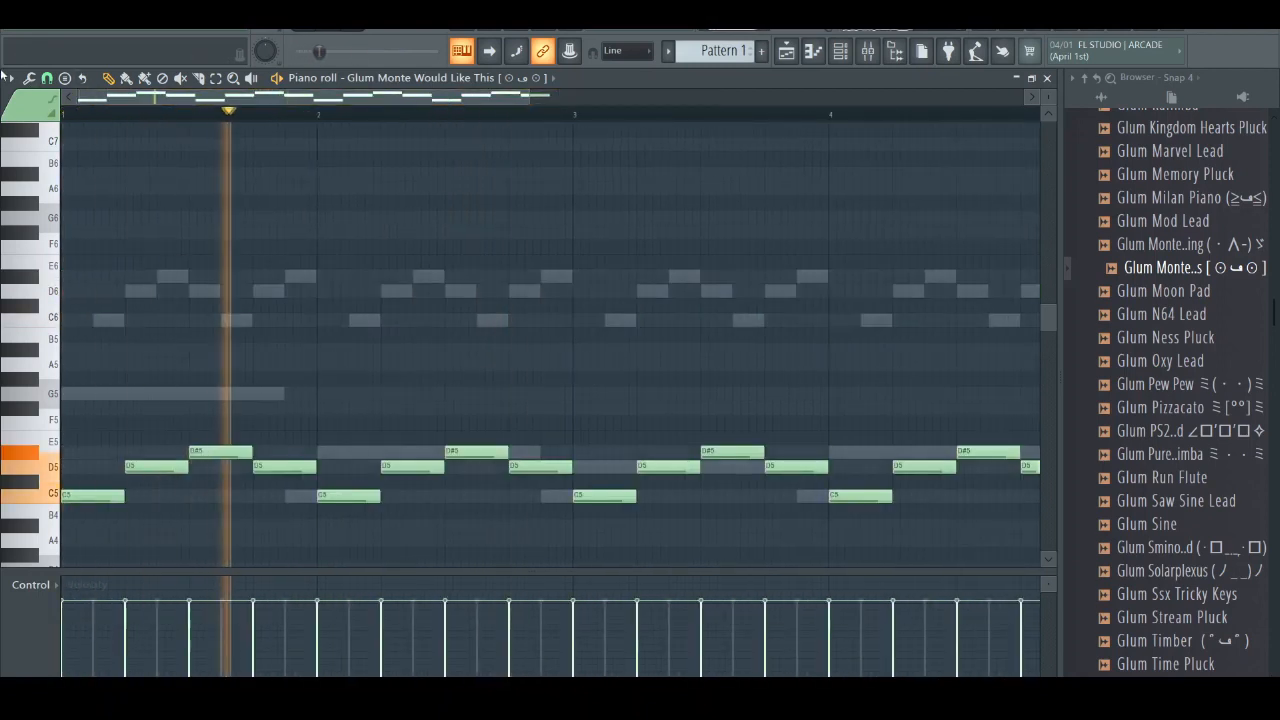
{"action": "key", "text": "ctrl+Up"}
{"action": "key", "text": "ctrl+Up"}
{"action": "key", "text": "ctrl+Down"}
{"action": "key", "text": "space"}
{"action": "key", "text": "Delete"}
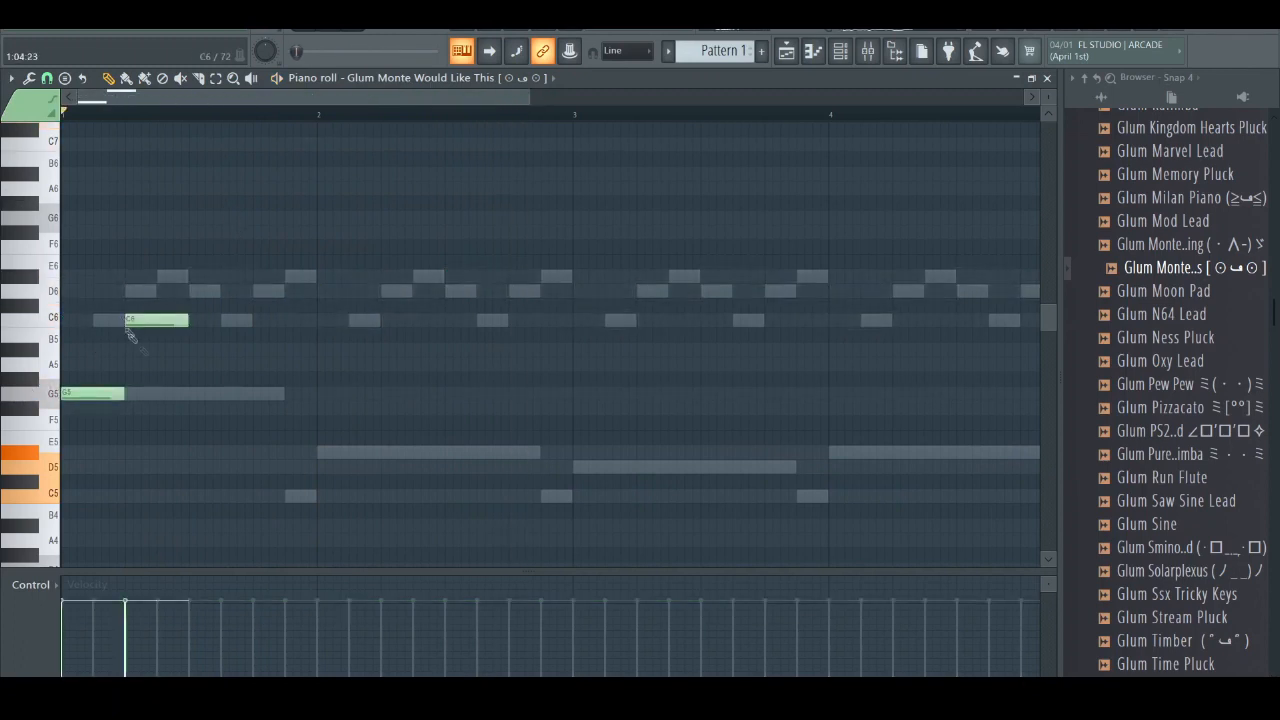
Write quarter notes G5, C6, G5, D6 in bar 1 and D#5, D#6, D#5, D6 in bar 2, repeating both in bars 3 and 4.
{"action": "left_click", "coordinate": [252, 291]}
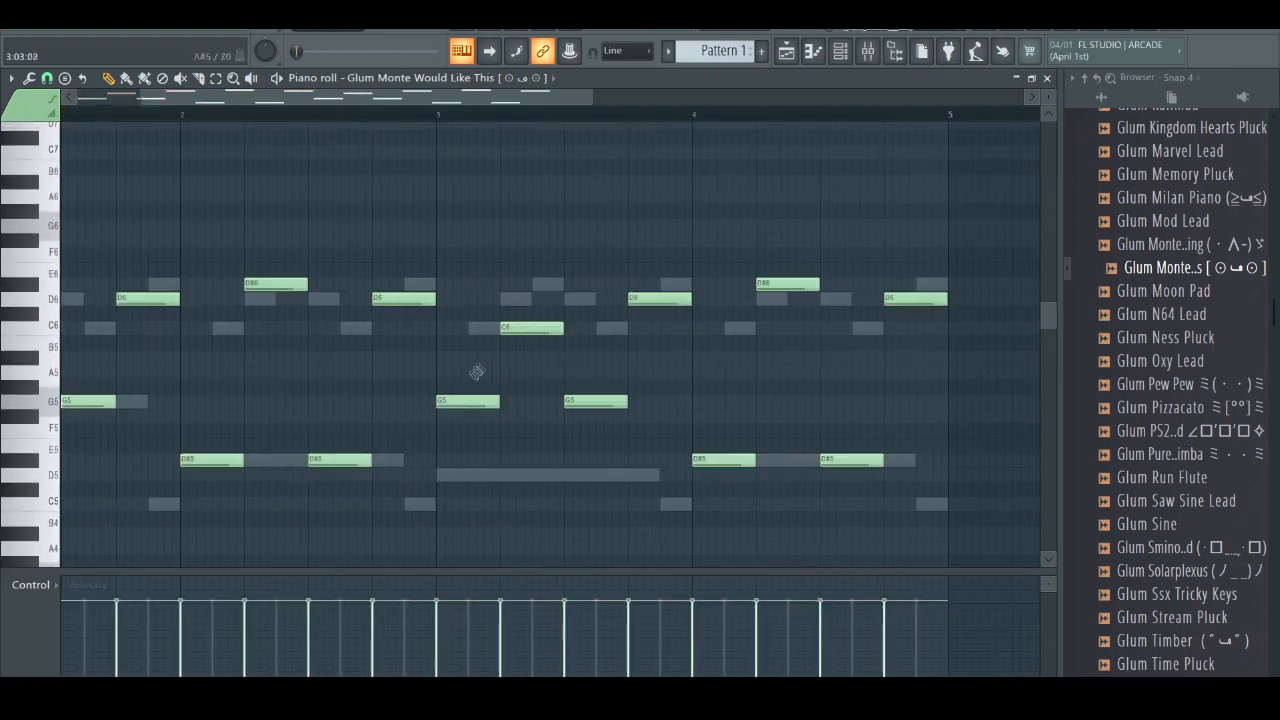
{"action": "key", "text": "ctrl+v"}
Lower the two G5 quarter notes in bar 3 to D5 and play back the pattern.
{"action": "left_click_drag", "start_coordinate": [608, 406], "coordinate": [608, 478]}
{"action": "left_click", "coordinate": [614, 463], "text": "ctrl"}
{"action": "left_click_drag", "start_coordinate": [521, 95], "coordinate": [354, 191]}
{"action": "key", "text": "space"}
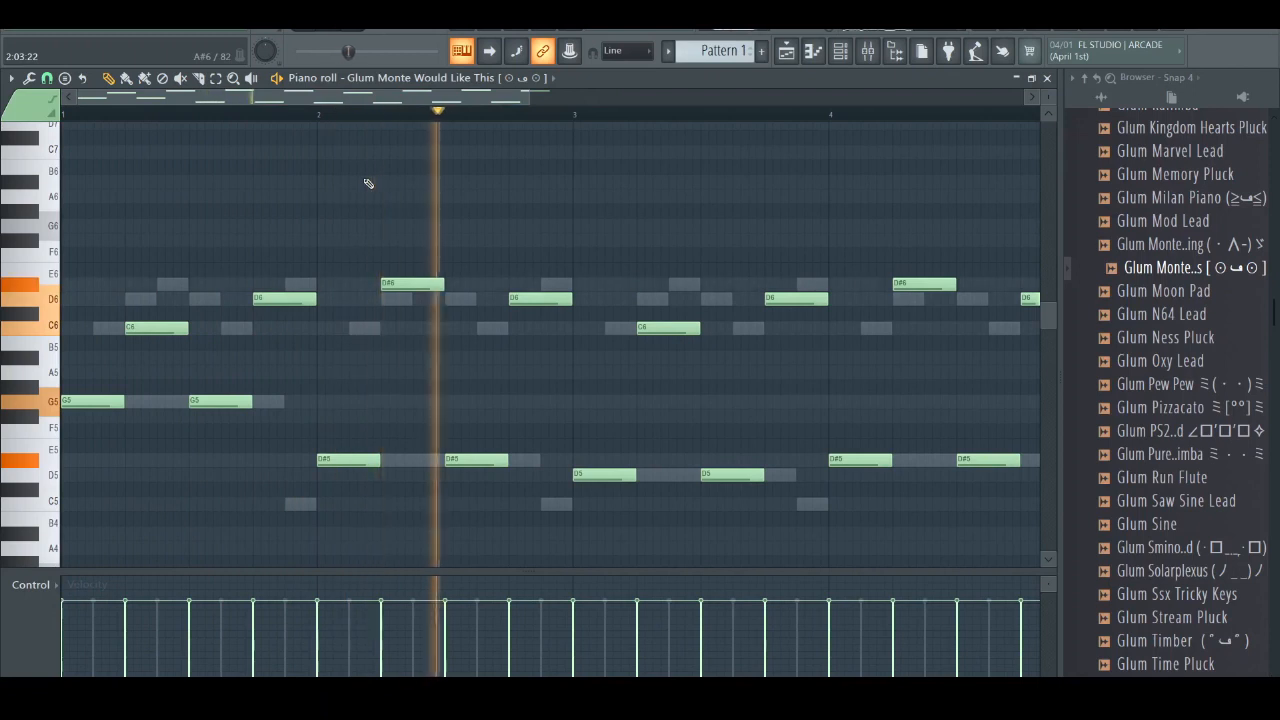
{"action": "left_click_drag", "start_coordinate": [531, 97], "coordinate": [702, 97]}
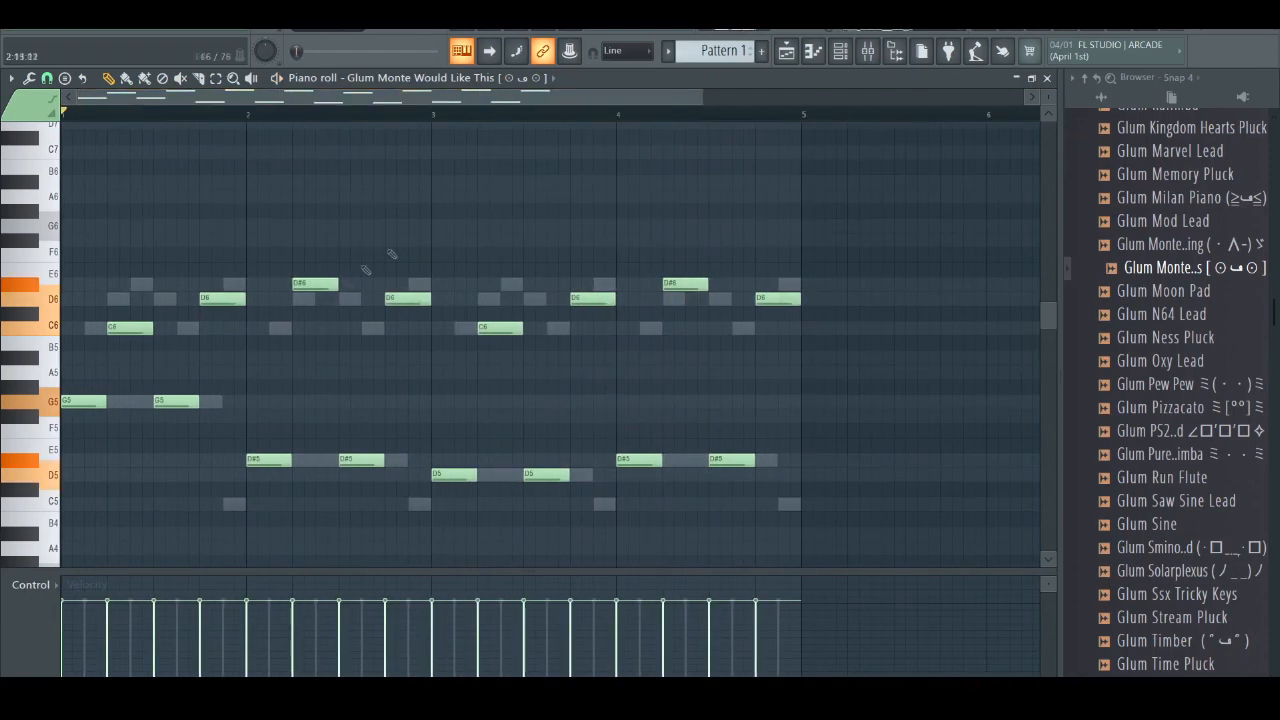
Replace all Glum Monte notes with quarter notes G5, C6, G5, D6 in bar 1 and G5, D#6, G5, D6 in bar 2.
{"action": "key", "text": "ctrl+a"}
{"action": "key", "text": "Delete"}
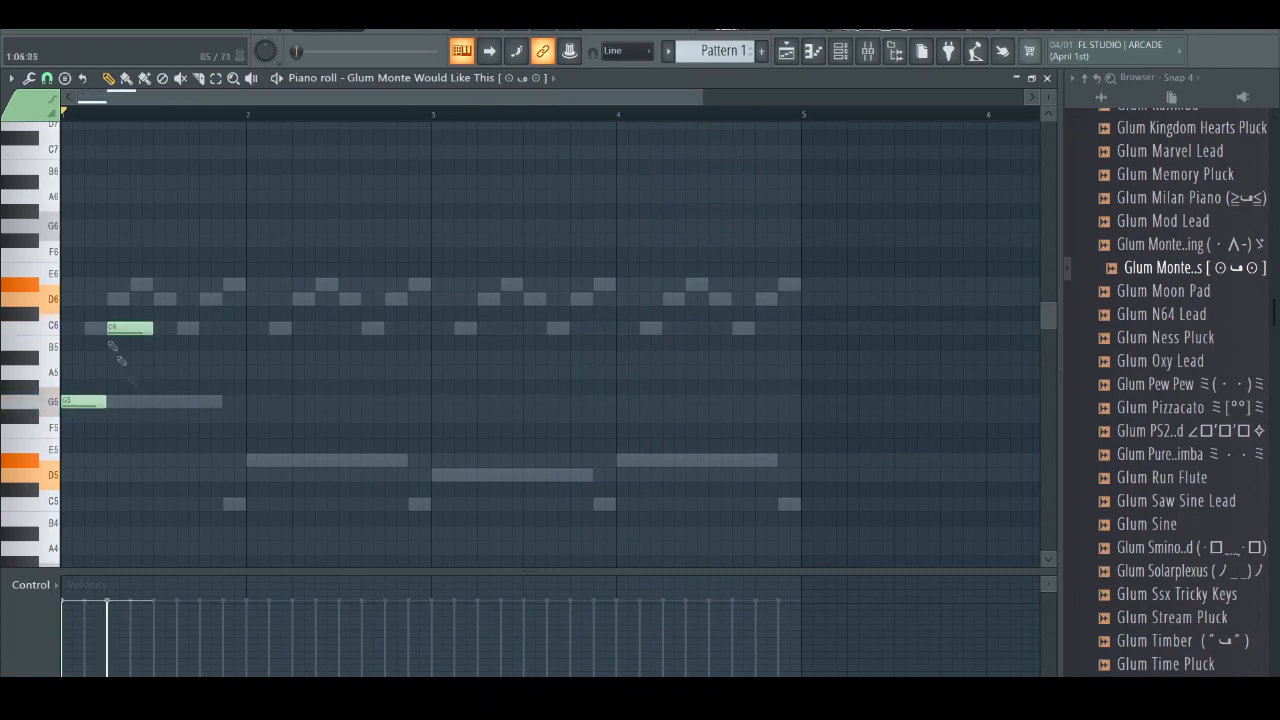
{"action": "left_click", "coordinate": [154, 404]}
{"action": "left_click", "coordinate": [203, 300]}
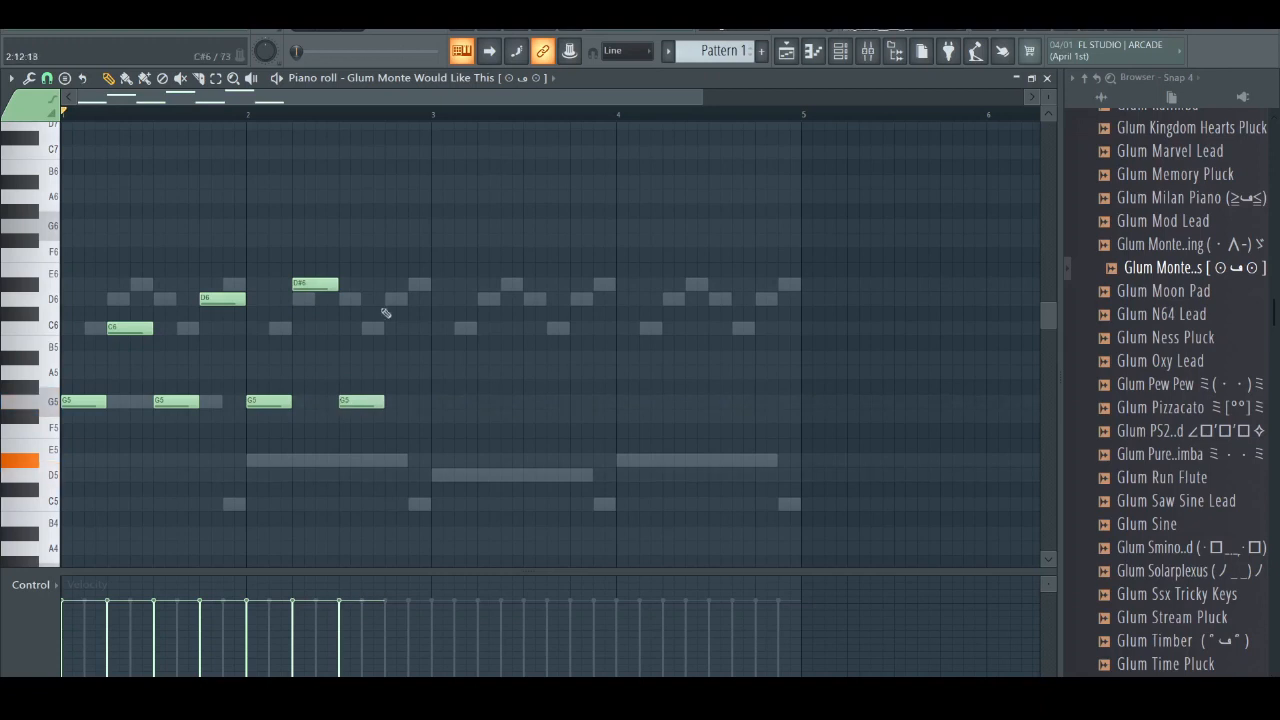
Delete the Diamond Wav piano notes in bars 2 to 4, keeping only bar 1.
{"action": "left_click", "coordinate": [841, 53]}
{"action": "left_click", "coordinate": [439, 202]}
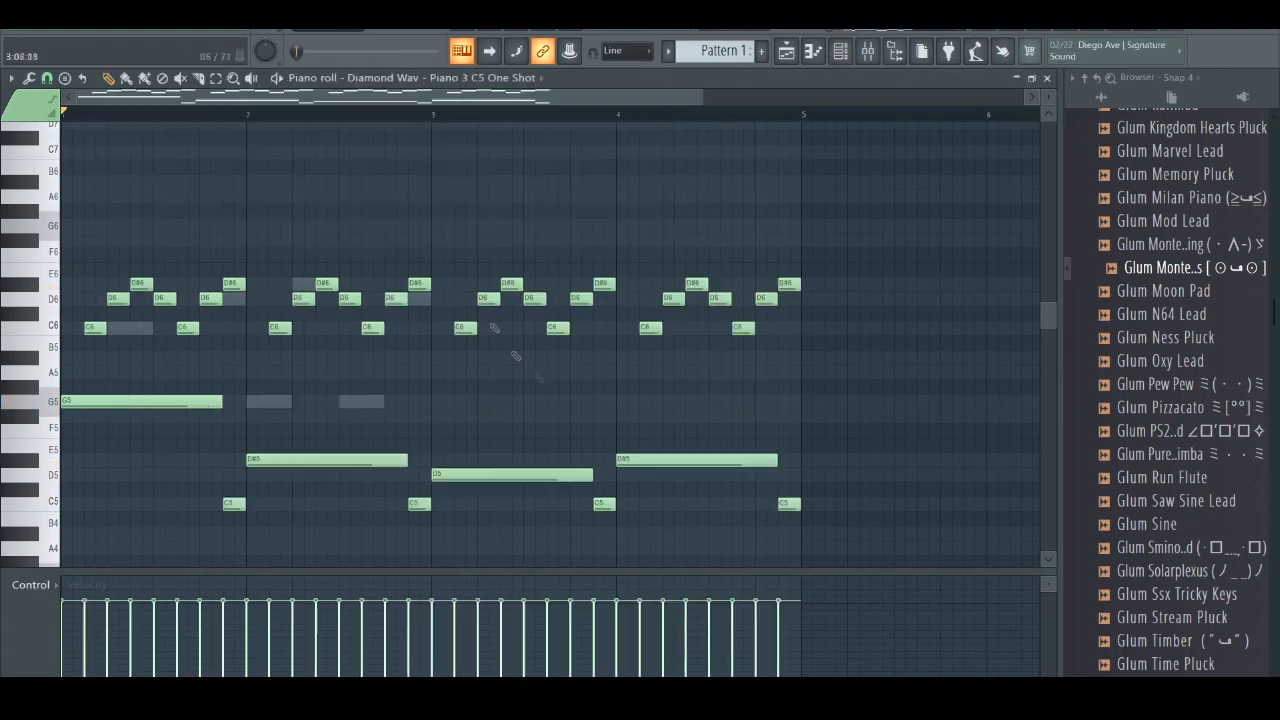
{"action": "left_click_drag", "start_coordinate": [808, 512], "coordinate": [263, 150]}
{"action": "key", "text": "Delete"}
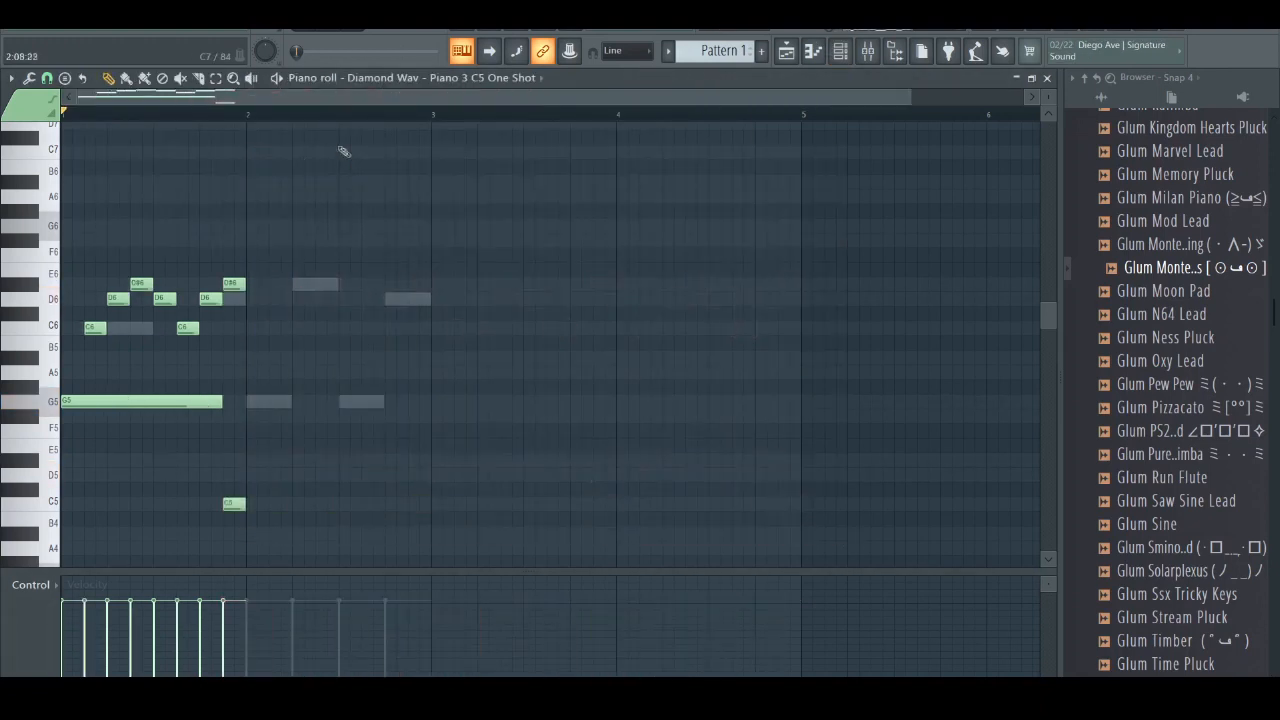
Clone the Diamond Wav piano channel and move its bar 1 notes into the muted clone.
{"action": "left_click", "coordinate": [841, 53]}
{"action": "right_click", "coordinate": [195, 194]}
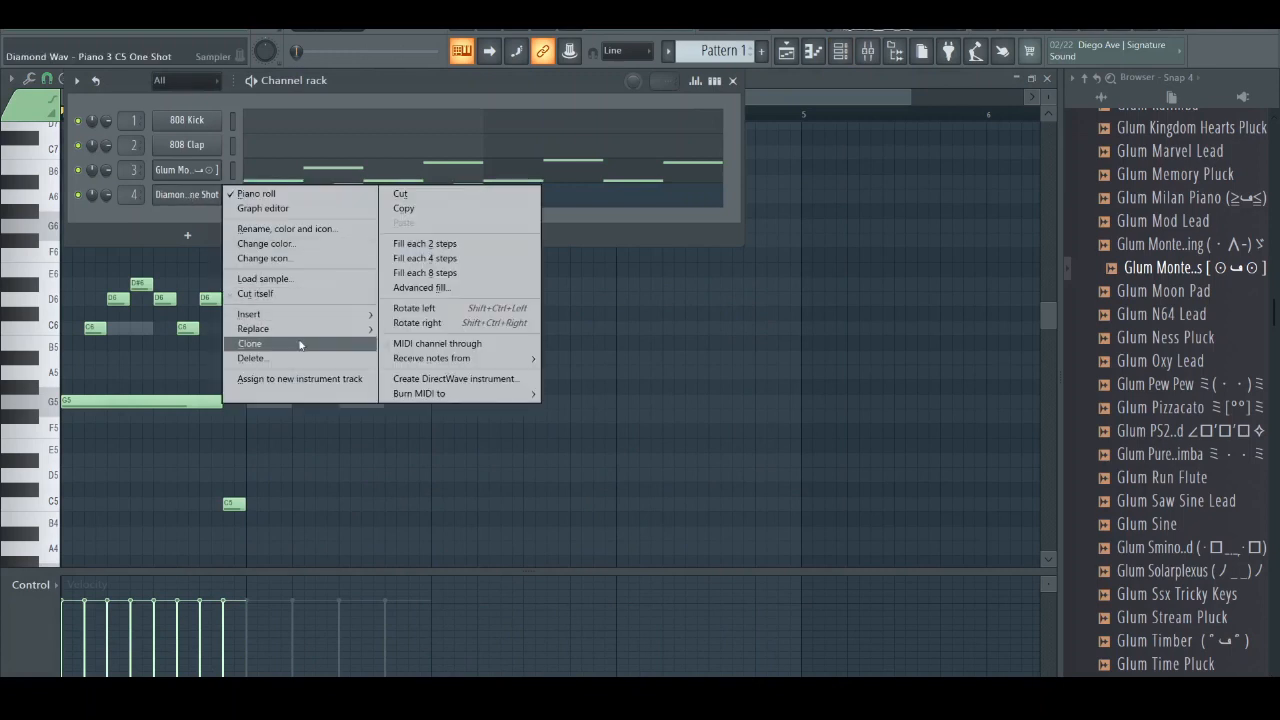
{"action": "left_click", "coordinate": [255, 342]}
{"action": "left_click", "coordinate": [235, 223]}
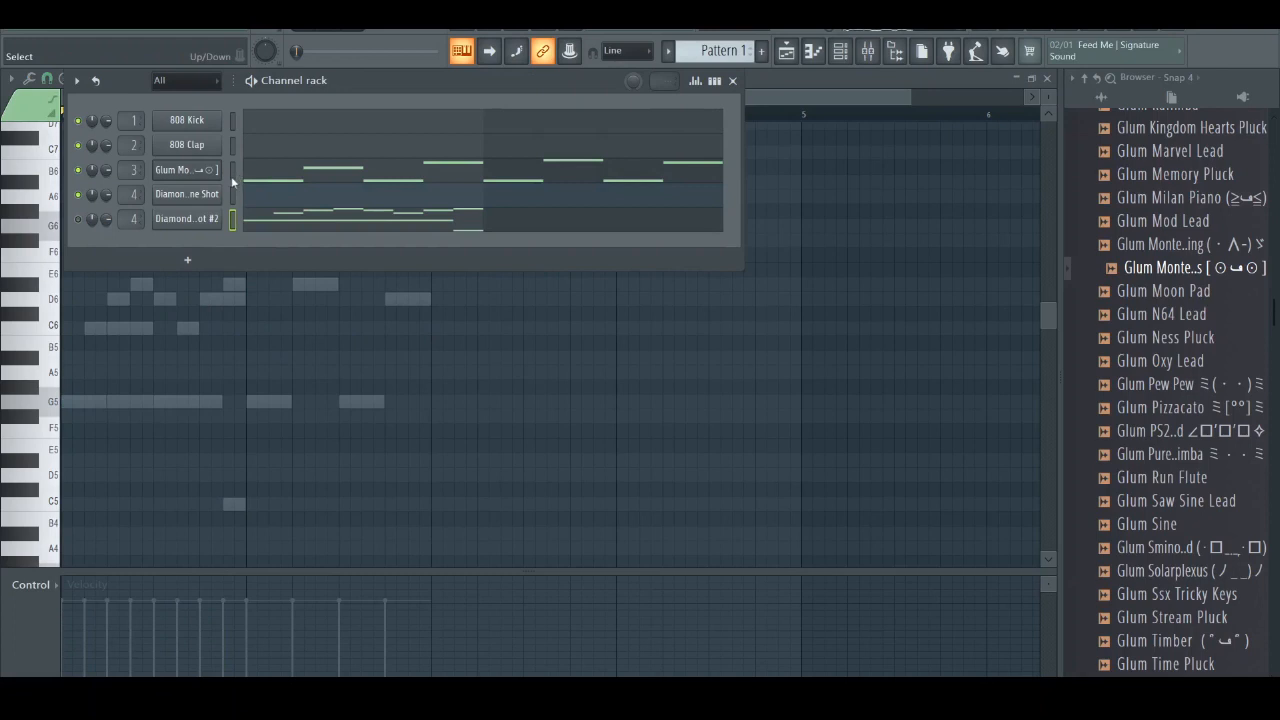
Move the Glum Monte bar 2 notes to bar 3 and extend the two D6 notes through the ends of bars 2 and 4.
{"action": "left_click", "coordinate": [282, 178]}
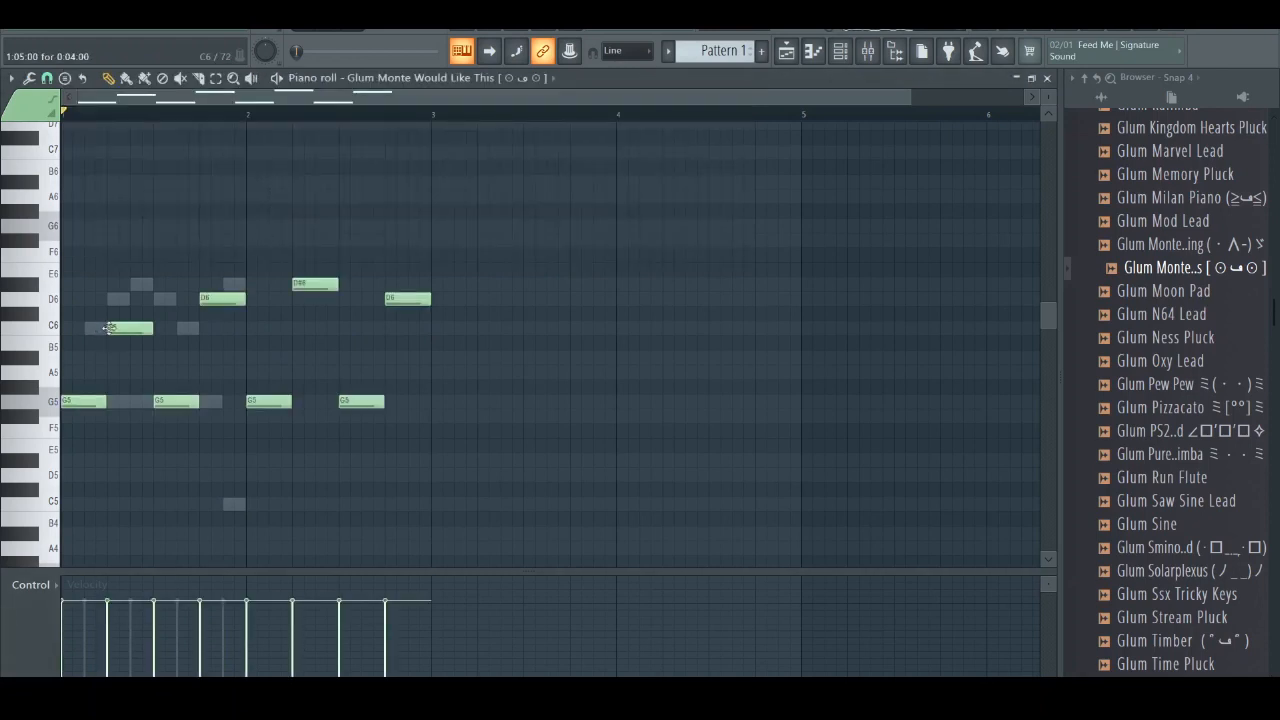
{"action": "key", "text": "space"}
{"action": "left_click_drag", "start_coordinate": [256, 220], "coordinate": [440, 452]}
{"action": "left_click_drag", "start_coordinate": [268, 400], "coordinate": [450, 398]}
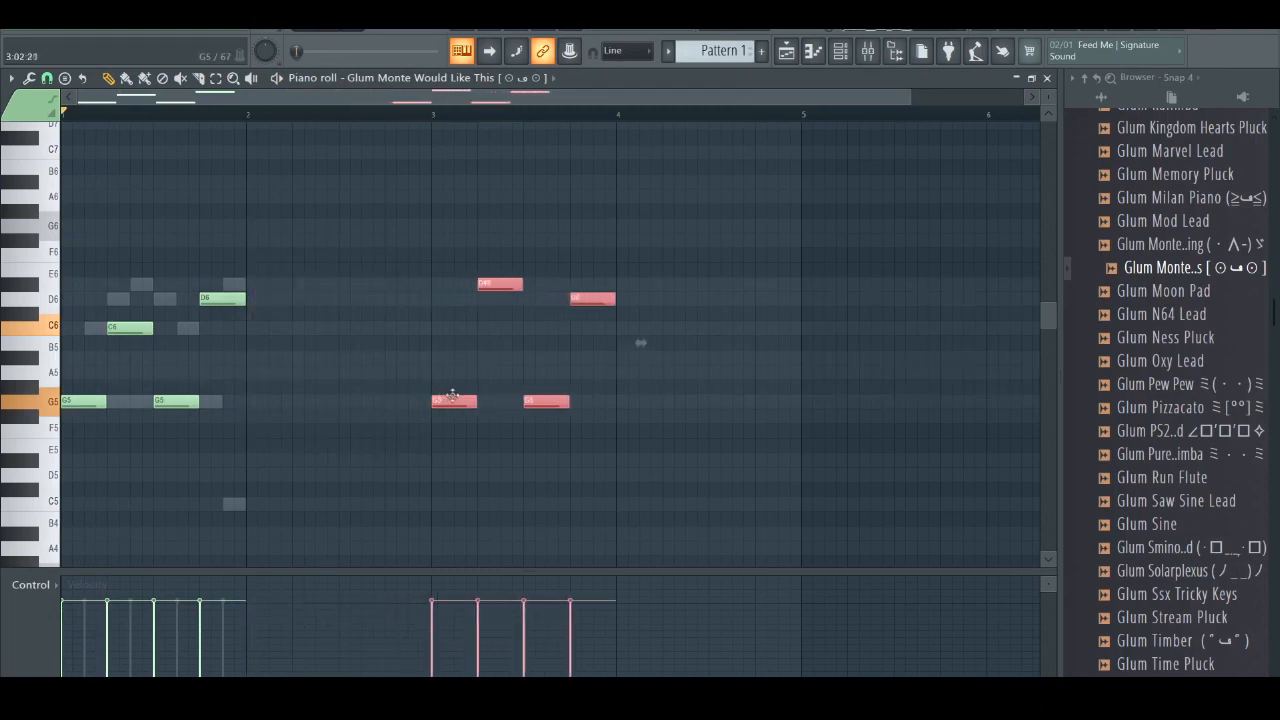
{"action": "left_click", "coordinate": [445, 362]}
{"action": "key", "text": "ctrl+l"}
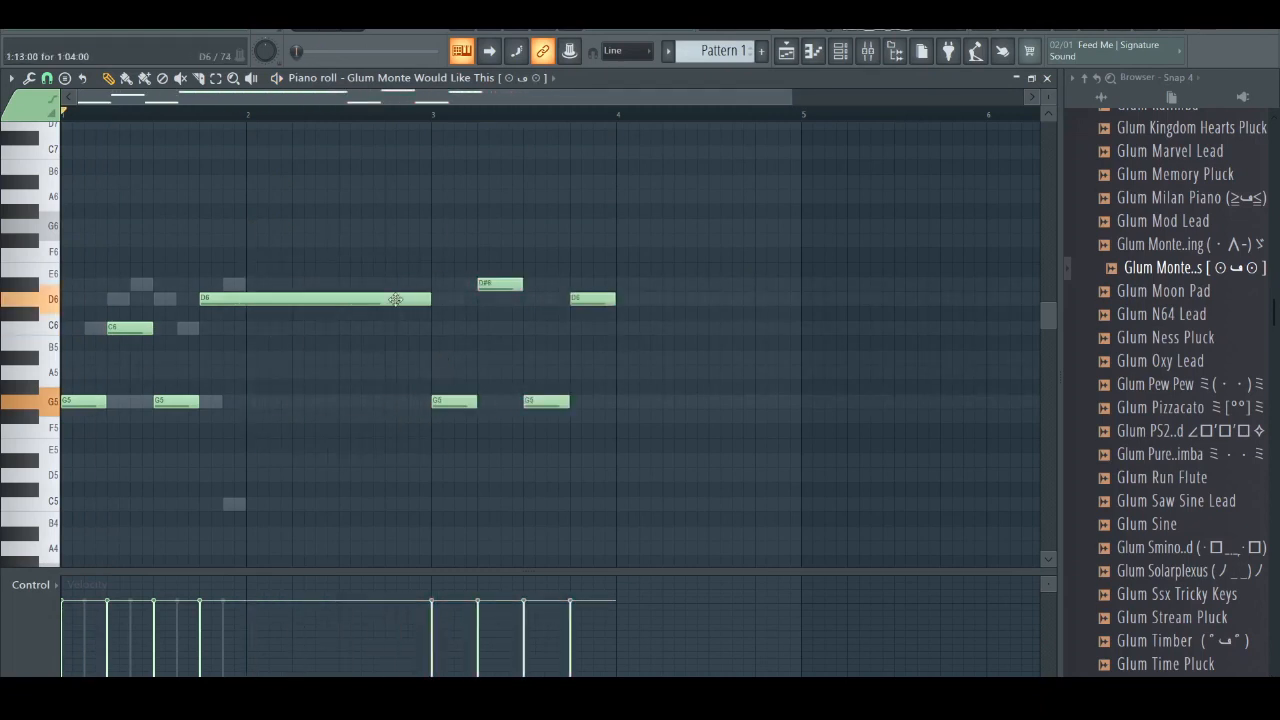
{"action": "left_click_drag", "start_coordinate": [600, 298], "coordinate": [800, 298]}
Set the project tempo to 78 BPM.
{"action": "left_click", "coordinate": [867, 51]}
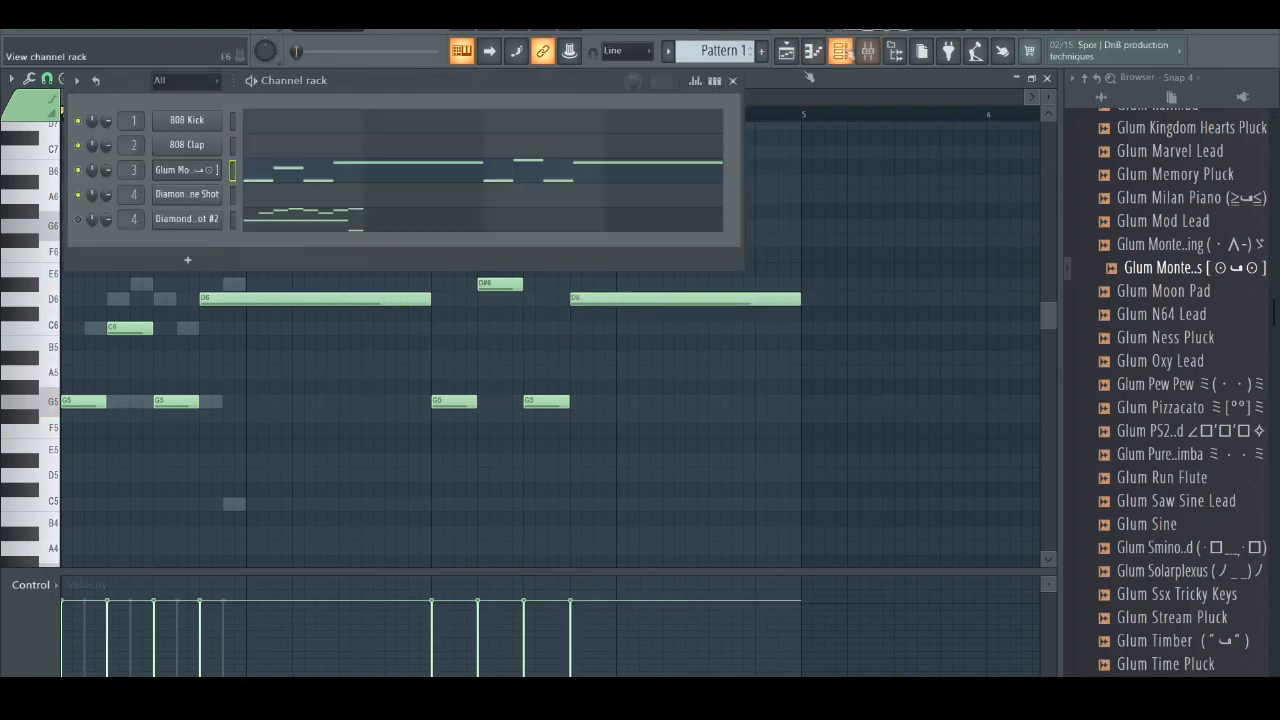
{"action": "left_click", "coordinate": [218, 172]}
{"action": "double_click", "coordinate": [541, 268]}
{"action": "left_click", "coordinate": [840, 51]}
{"action": "scroll", "coordinate": [412, 20], "scroll_direction": "up", "scroll_amount": 10}
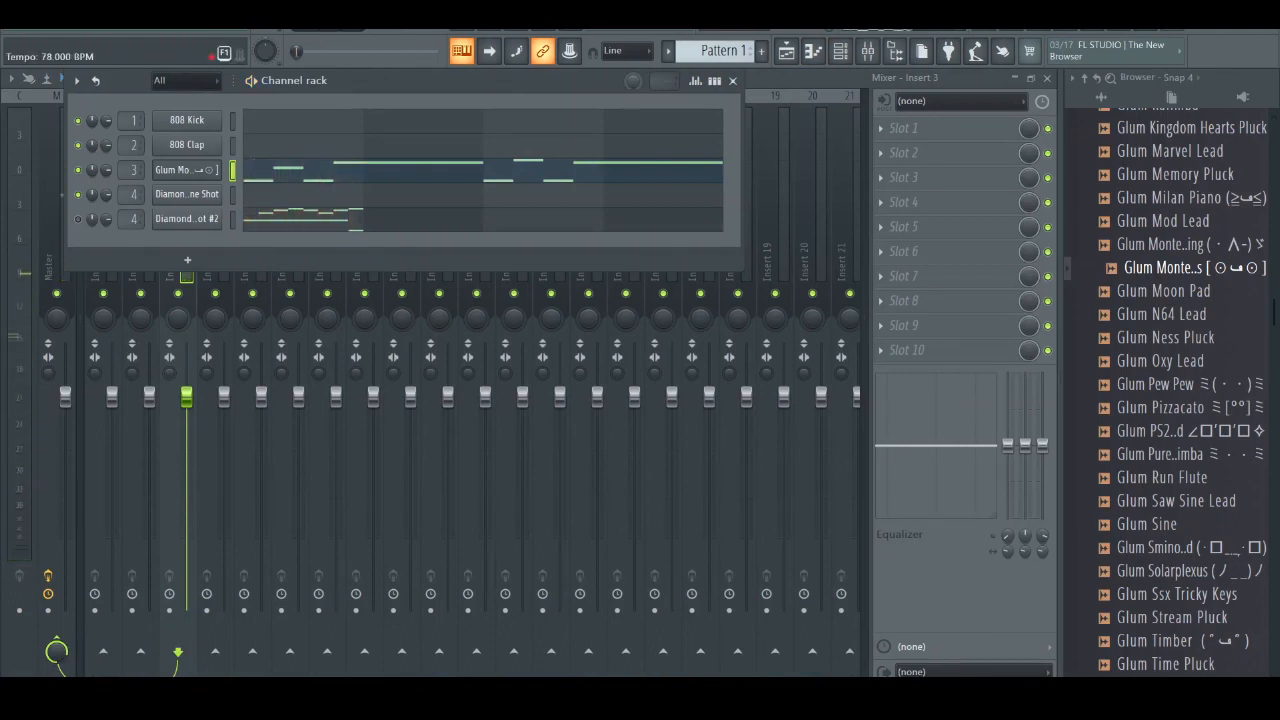
Compress the four-bar Glum Monte melody to half its length so it fills two bars, and play it back.
{"action": "left_click", "coordinate": [368, 172]}
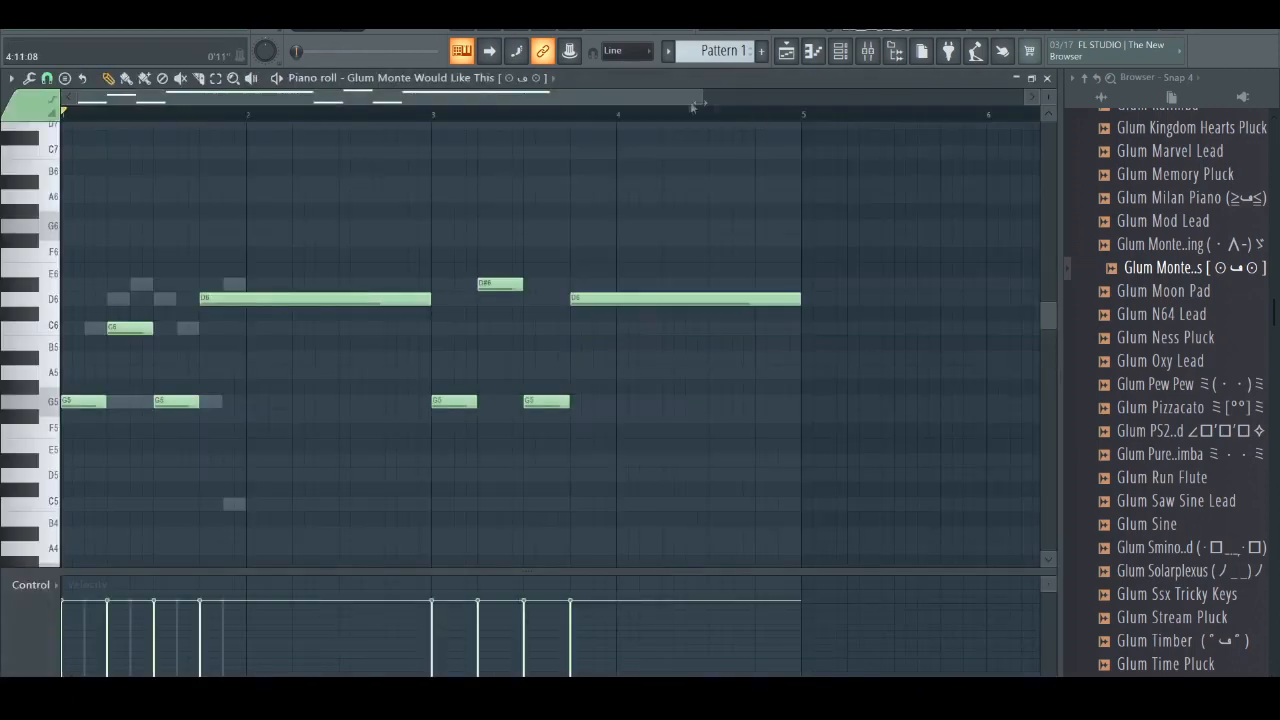
{"action": "left_click_drag", "start_coordinate": [698, 101], "coordinate": [797, 101]}
{"action": "key", "text": "ctrl+a"}
{"action": "left_click_drag", "start_coordinate": [724, 343], "coordinate": [404, 342]}
{"action": "key", "text": "ctrl+d"}
{"action": "left_click_drag", "start_coordinate": [1019, 98], "coordinate": [487, 125]}
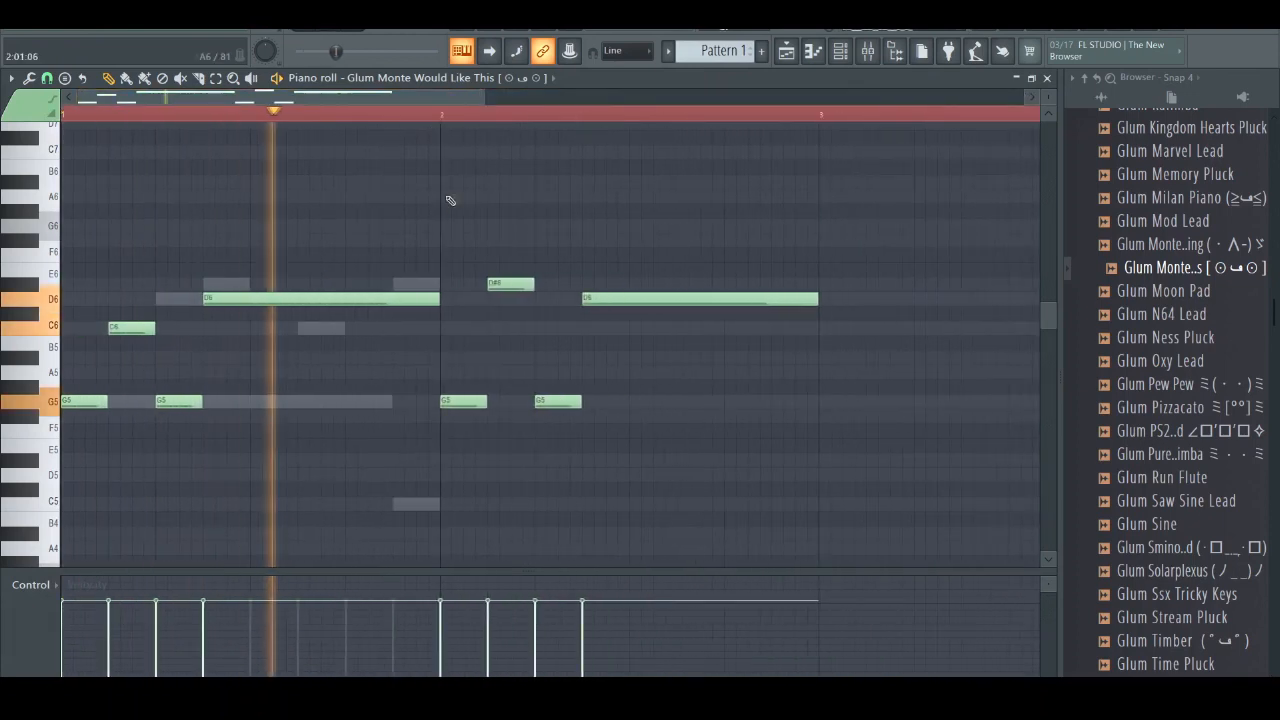
{"action": "key", "text": "space"}
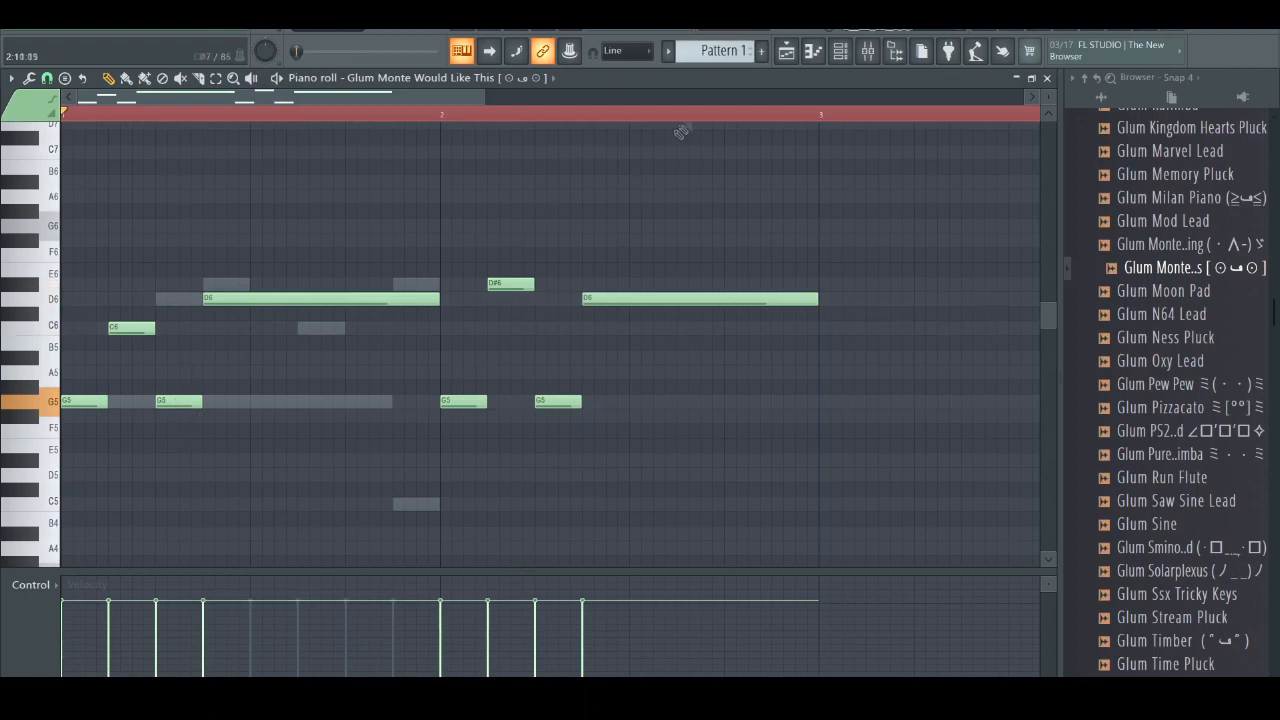
Add the 3 (Hit 1) sample from the Hi-Hats folder as a new channel and fill two bars with a hit every 2 steps.
{"action": "left_click", "coordinate": [839, 58]}
{"action": "left_click_drag", "start_coordinate": [1274, 312], "coordinate": [1274, 161]}
{"action": "left_click", "coordinate": [1140, 311]}
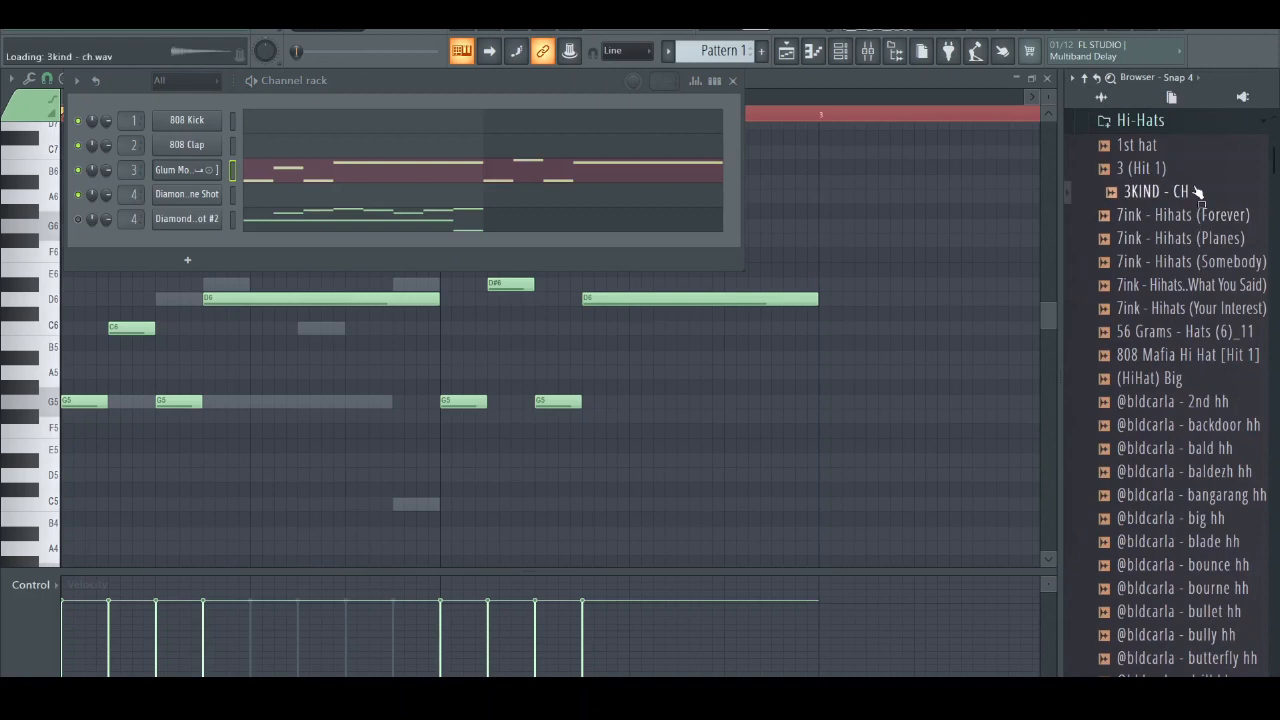
{"action": "left_click_drag", "start_coordinate": [1195, 180], "coordinate": [205, 246]}
{"action": "right_click", "coordinate": [214, 244]}
{"action": "left_click", "coordinate": [440, 294]}
{"action": "key", "text": "space"}
{"action": "key", "text": "F6"}
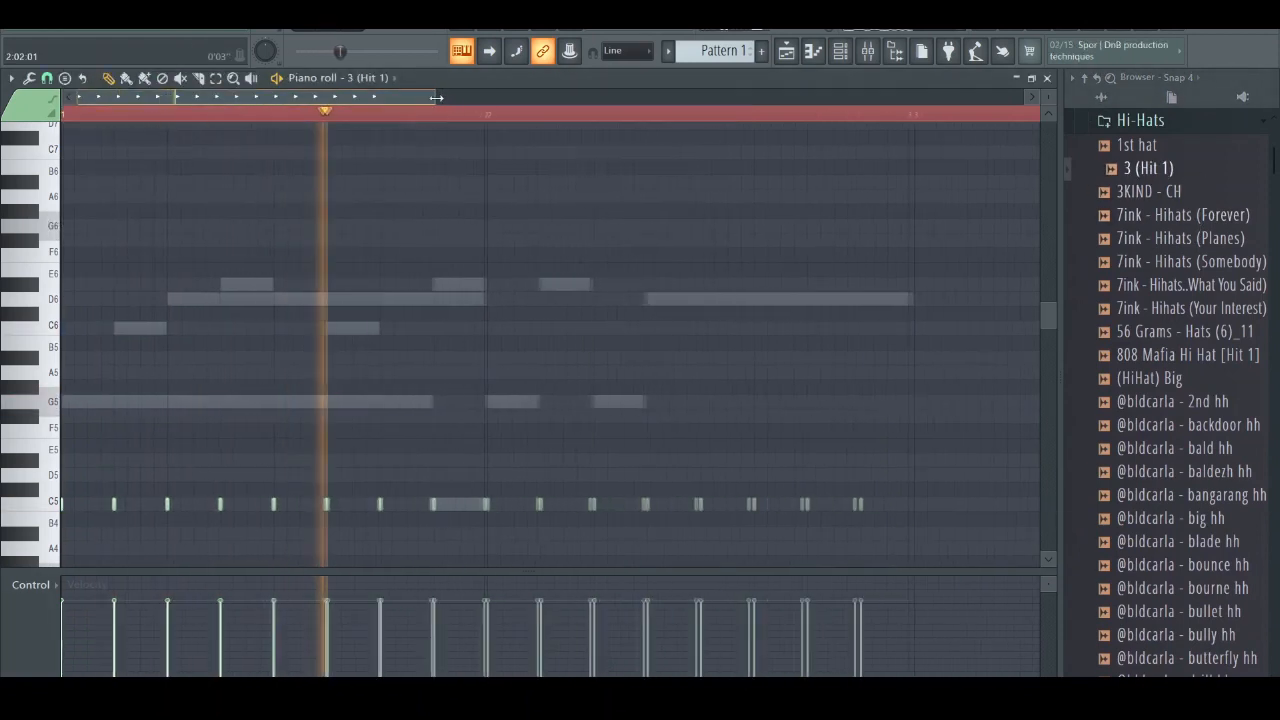
Shift the second G5 and the long D6 in bar 1 of the Glum Monte melody one eighth note later, checking by playback.
{"action": "left_click", "coordinate": [840, 54]}
{"action": "key", "text": "space"}
{"action": "key", "text": "space"}
{"action": "left_click", "coordinate": [296, 180]}
{"action": "key", "text": "space"}
{"action": "left_click_drag", "start_coordinate": [318, 447], "coordinate": [206, 275]}
{"action": "left_click_drag", "start_coordinate": [257, 452], "coordinate": [192, 221]}
{"action": "key", "text": "space"}
{"action": "left_click_drag", "start_coordinate": [181, 402], "coordinate": [225, 405]}
{"action": "key", "text": "space"}
{"action": "key", "text": "space"}
Lengthen the Glum Monte C6 in bar 1 to a quarter note and play back the pattern.
{"action": "left_click", "coordinate": [172, 350], "text": "ctrl"}
{"action": "left_click_drag", "start_coordinate": [157, 329], "coordinate": [212, 331]}
{"action": "key", "text": "space"}
{"action": "key", "text": "space"}
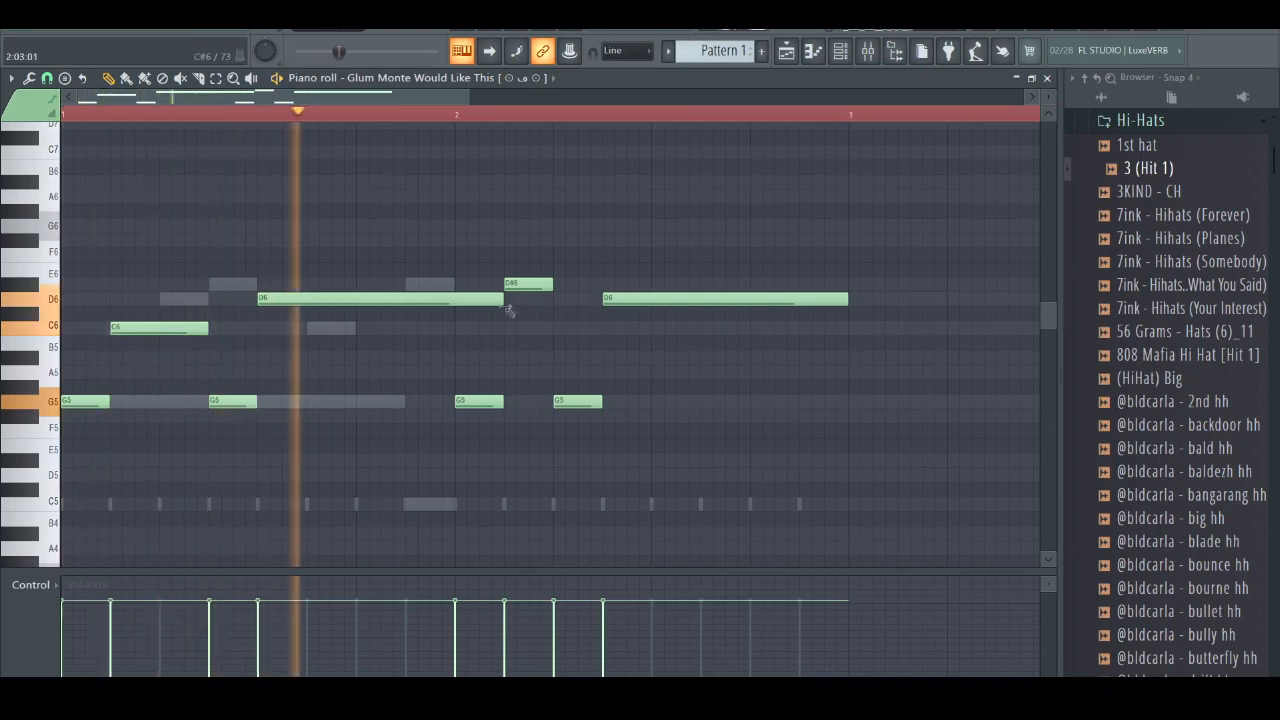
Shift the second G5 and the D6 in bar 2 one eighth note later and lengthen the D#6 to a quarter note.
{"action": "left_click_drag", "start_coordinate": [697, 433], "coordinate": [580, 218]}
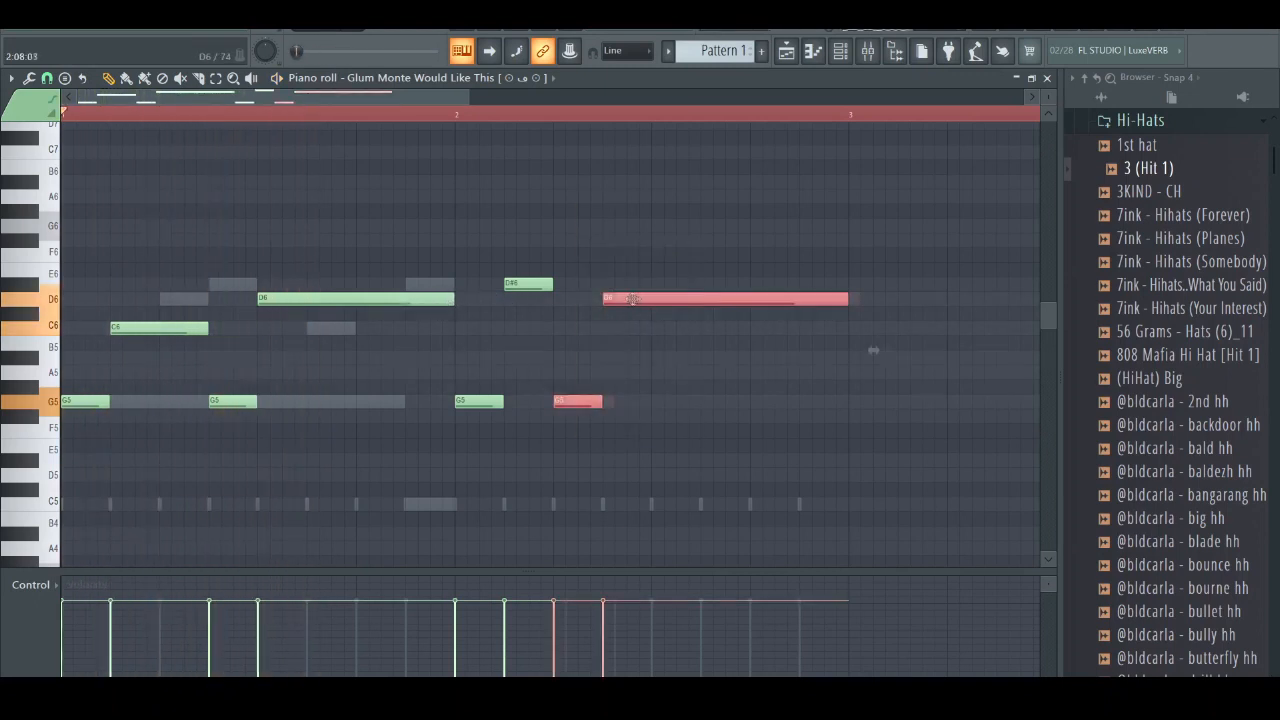
{"action": "left_click_drag", "start_coordinate": [631, 299], "coordinate": [680, 298]}
{"action": "left_click", "coordinate": [565, 322]}
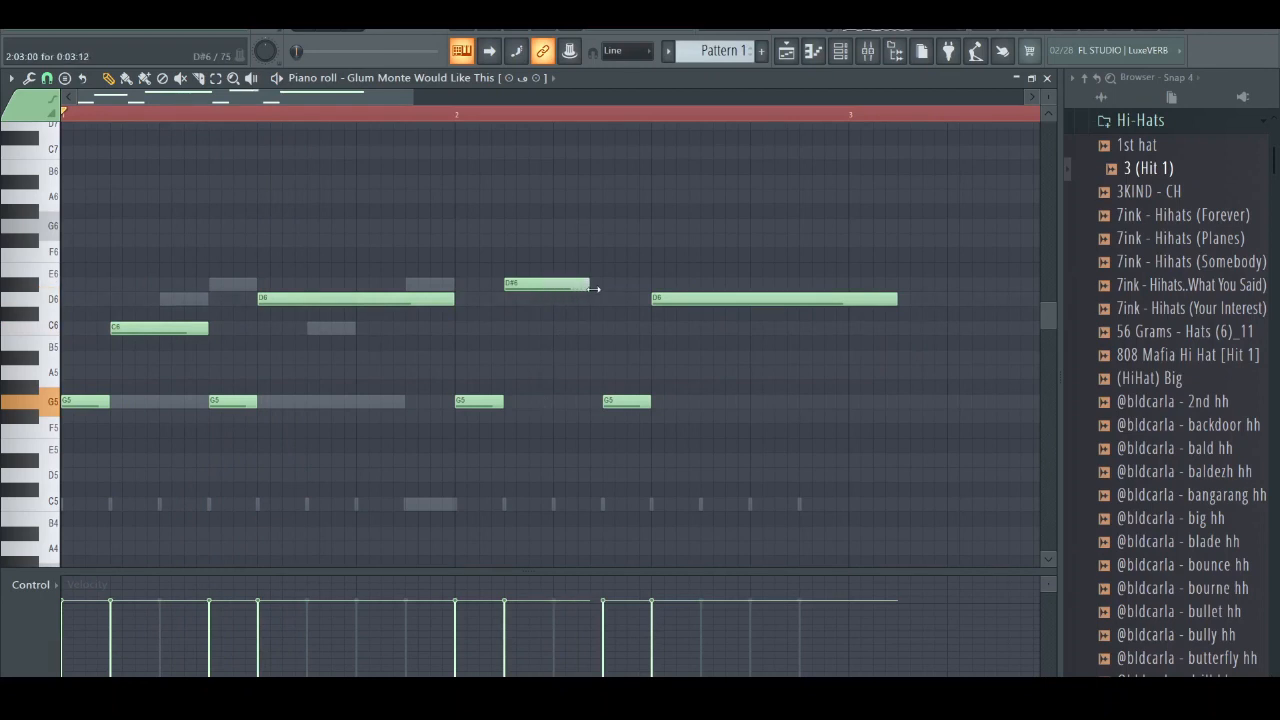
Lower the velocity of every second hi-hat hit across both bars while the pattern plays.
{"action": "key", "text": "F6"}
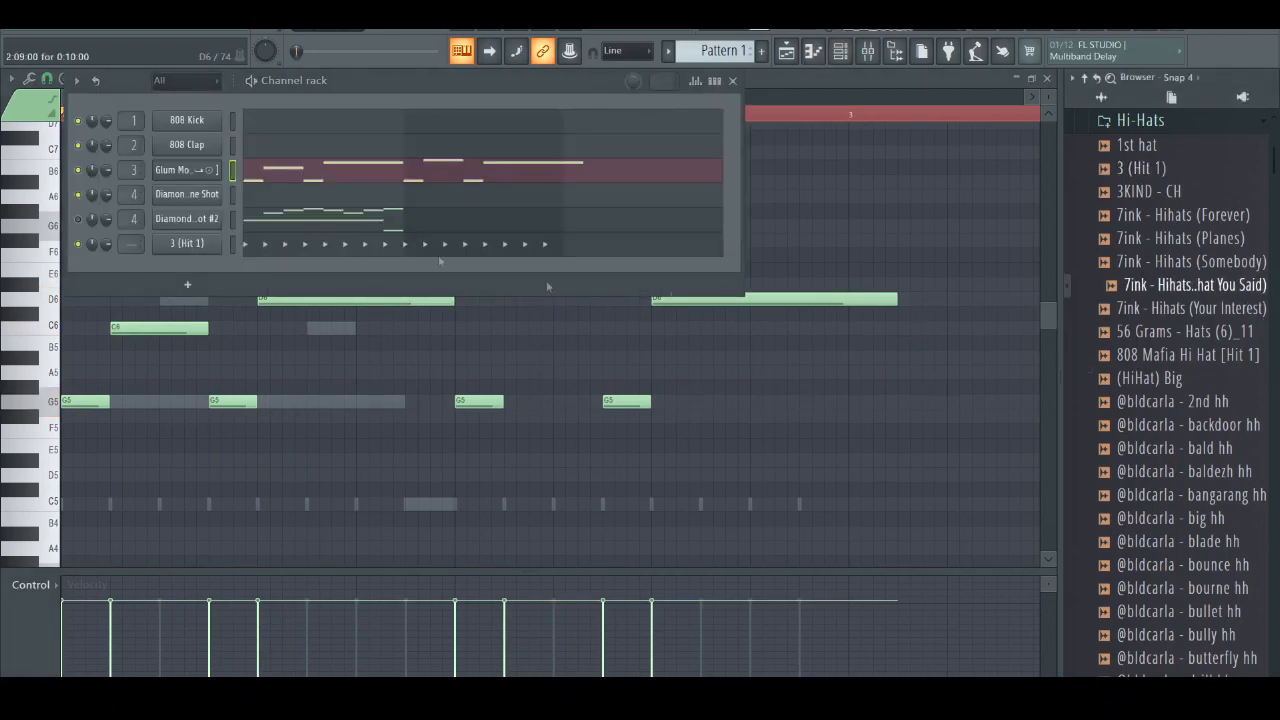
{"action": "left_click", "coordinate": [308, 250]}
{"action": "left_click", "coordinate": [209, 637]}
{"action": "key", "text": "space"}
{"action": "left_click", "coordinate": [307, 632]}
{"action": "left_click", "coordinate": [405, 632]}
{"action": "left_click", "coordinate": [504, 632]}
{"action": "left_click", "coordinate": [602, 632]}
{"action": "left_click", "coordinate": [700, 635]}
{"action": "left_click", "coordinate": [799, 632]}
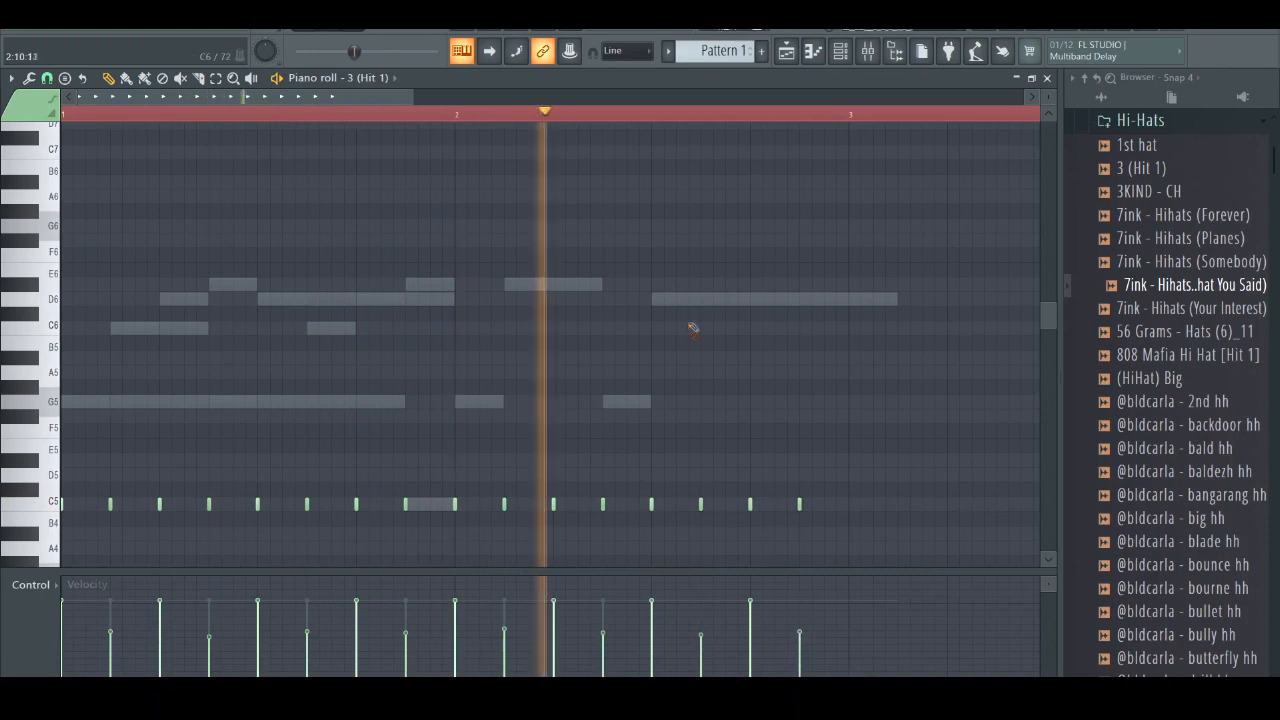
Audition samples in the Bass folder and add the 2003 bass as a new channel.
{"action": "left_click", "coordinate": [840, 52]}
{"action": "scroll", "coordinate": [1166, 390], "scroll_direction": "up", "scroll_amount": 6}
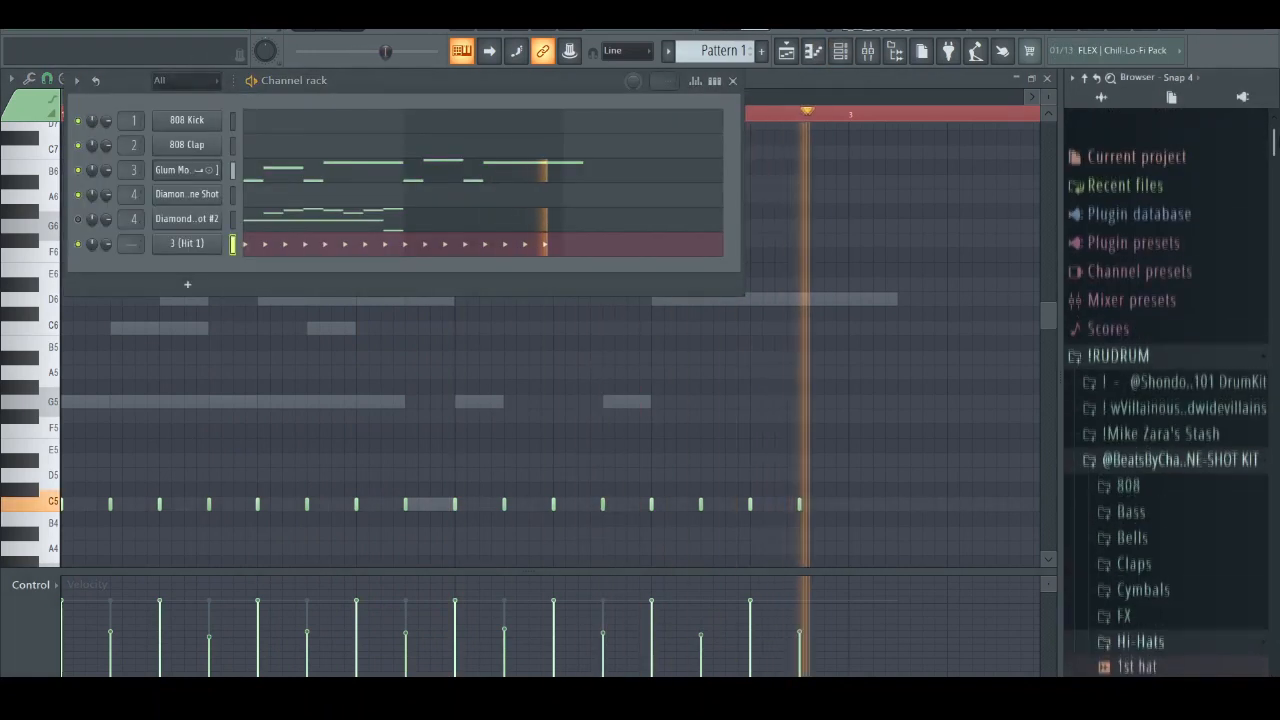
{"action": "left_click", "coordinate": [1143, 480]}
{"action": "key", "text": "space"}
{"action": "left_click", "coordinate": [1162, 265]}
{"action": "left_click", "coordinate": [1165, 290]}
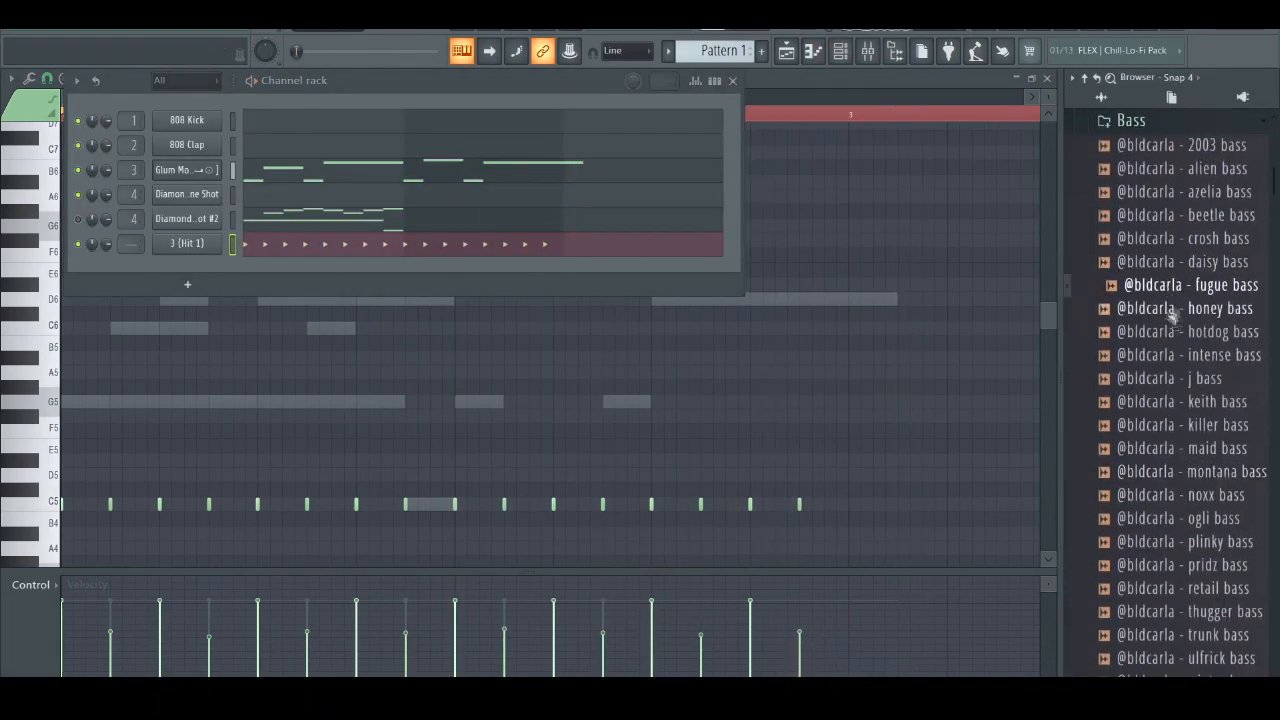
{"action": "left_click", "coordinate": [1195, 309]}
{"action": "left_click", "coordinate": [1200, 168]}
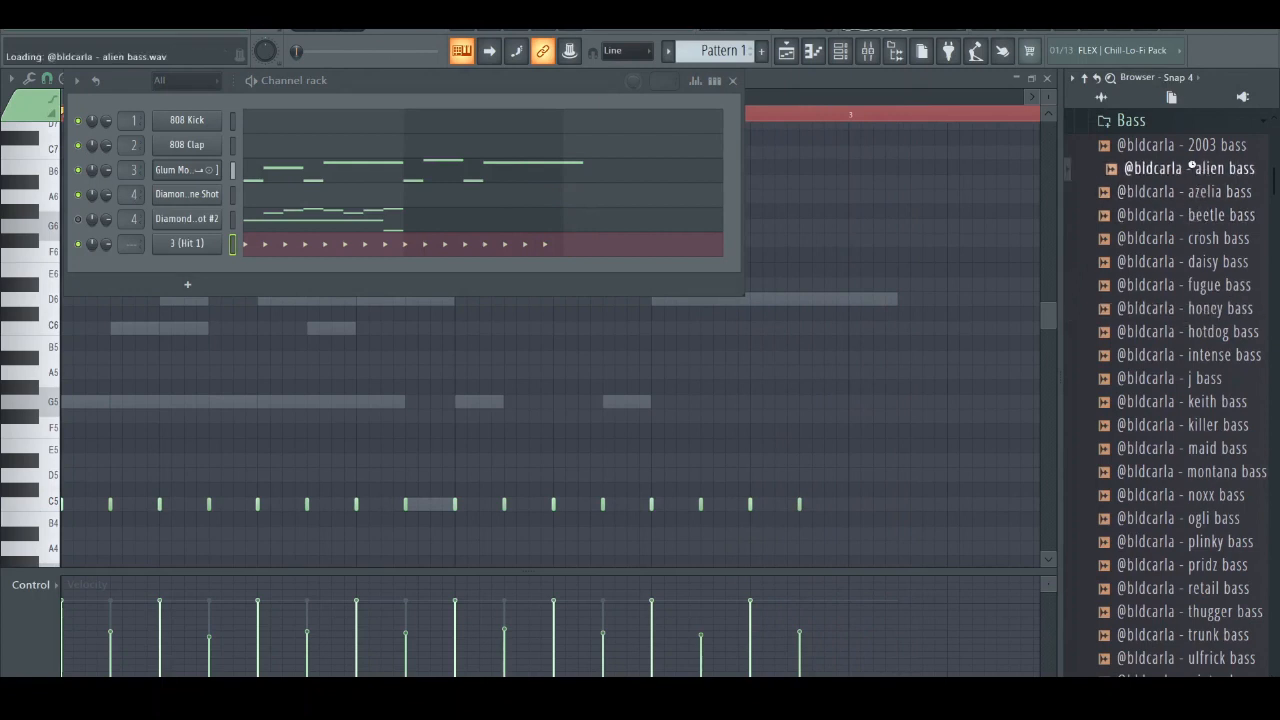
{"action": "left_click", "coordinate": [1203, 146]}
{"action": "left_click_drag", "start_coordinate": [211, 291], "coordinate": [186, 283]}
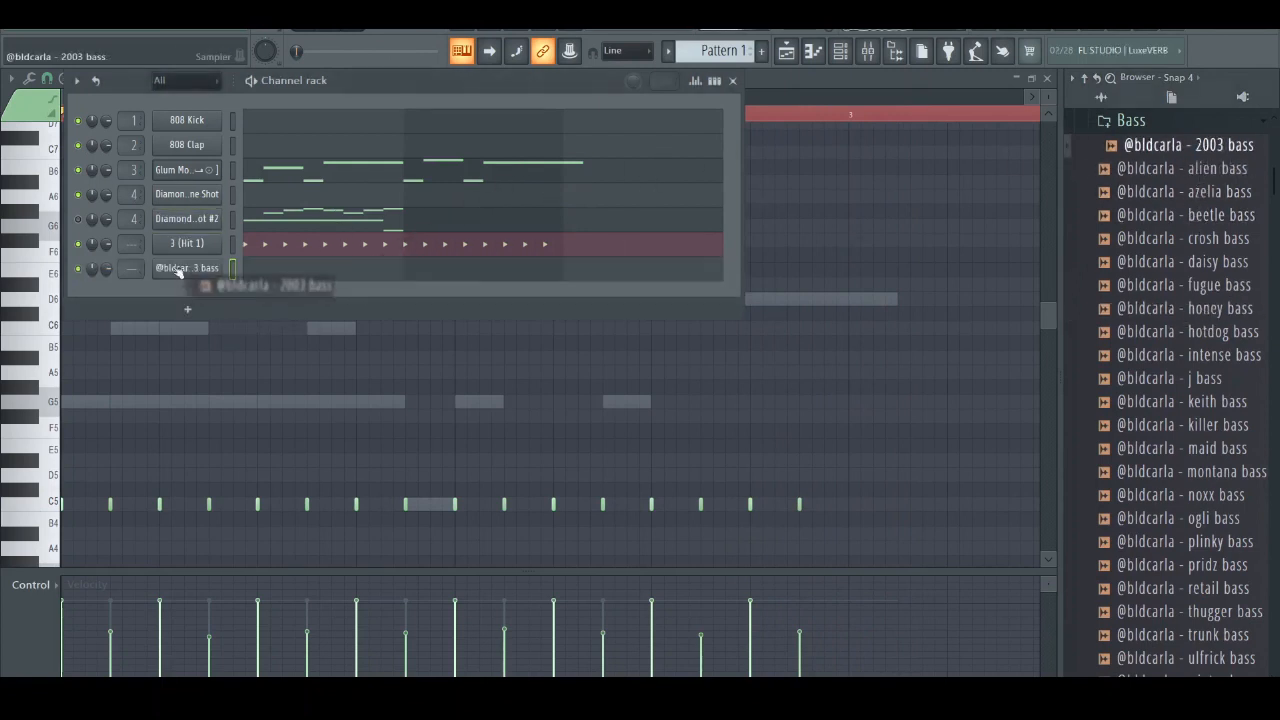
Enable the volume envelope of the 2003 bass with full sustain and route the channel to mixer insert 5.
{"action": "left_click", "coordinate": [181, 270]}
{"action": "left_click", "coordinate": [65, 169]}
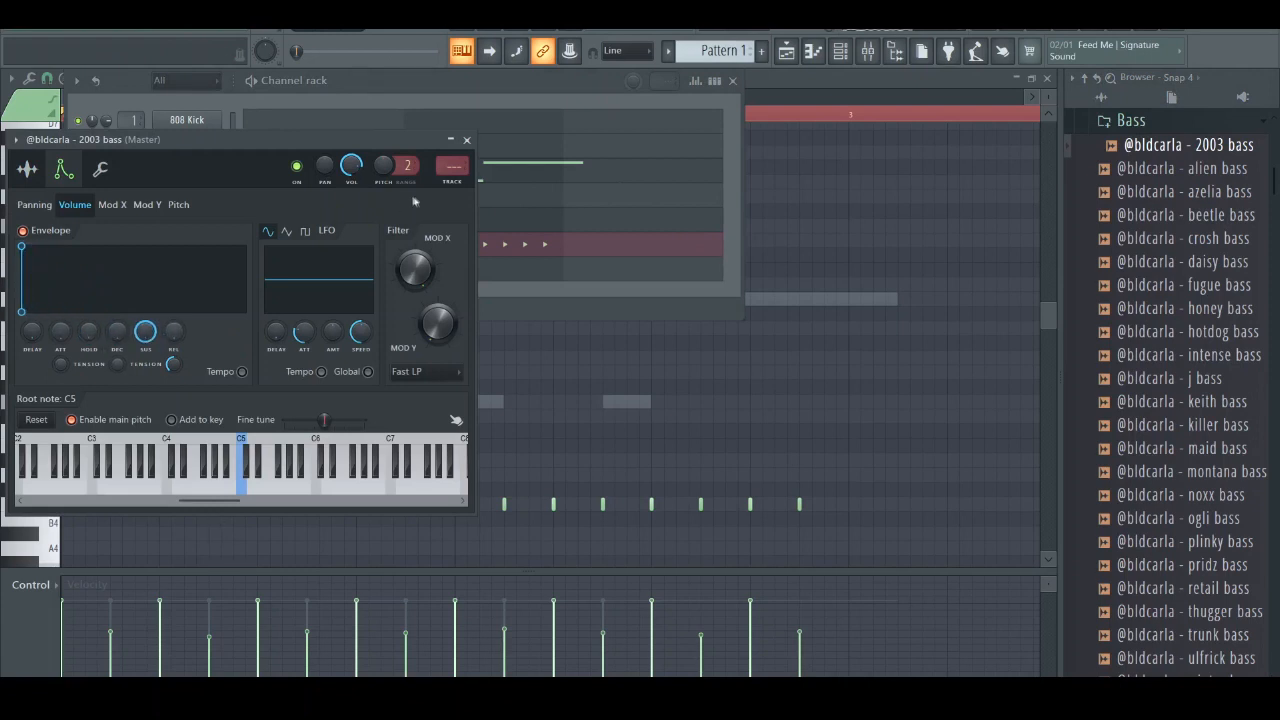
{"action": "key", "text": "ctrl+l"}
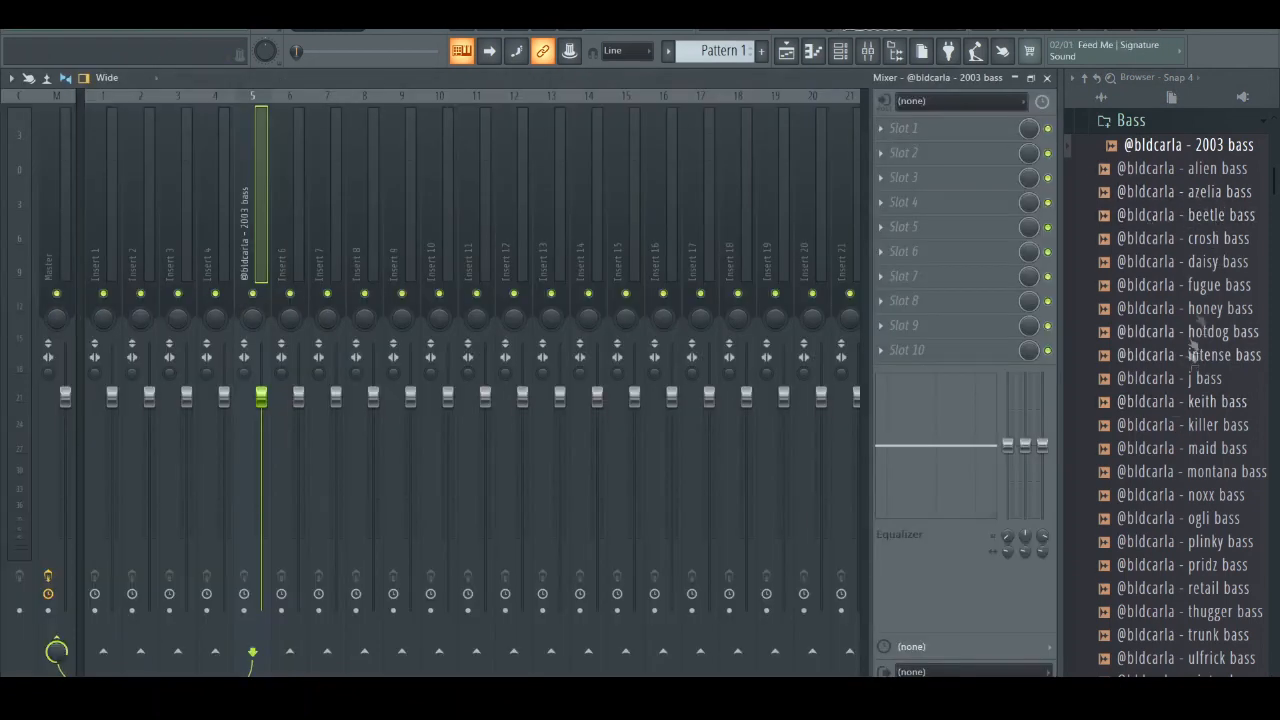
Add the 808 8 (ngl this ones trash) sample from the 808 folder as a new channel.
{"action": "left_click", "coordinate": [854, 50]}
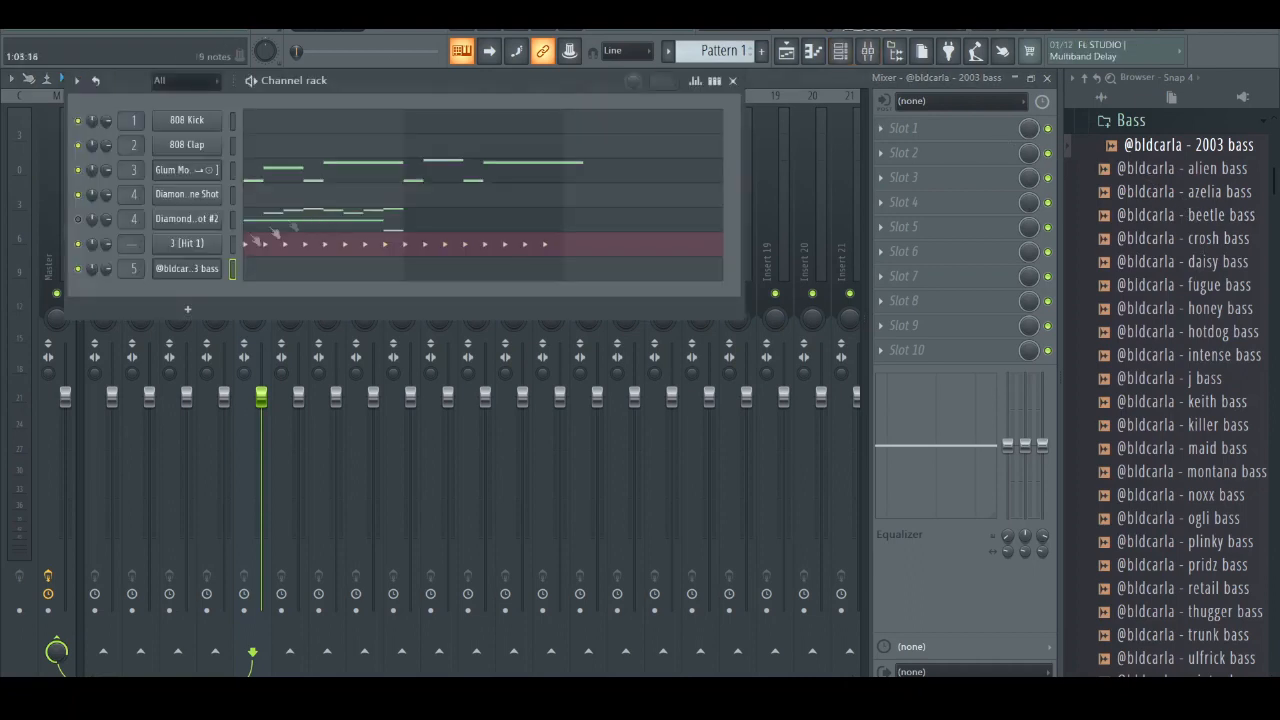
{"action": "scroll", "coordinate": [1172, 203], "scroll_direction": "up", "scroll_amount": 2}
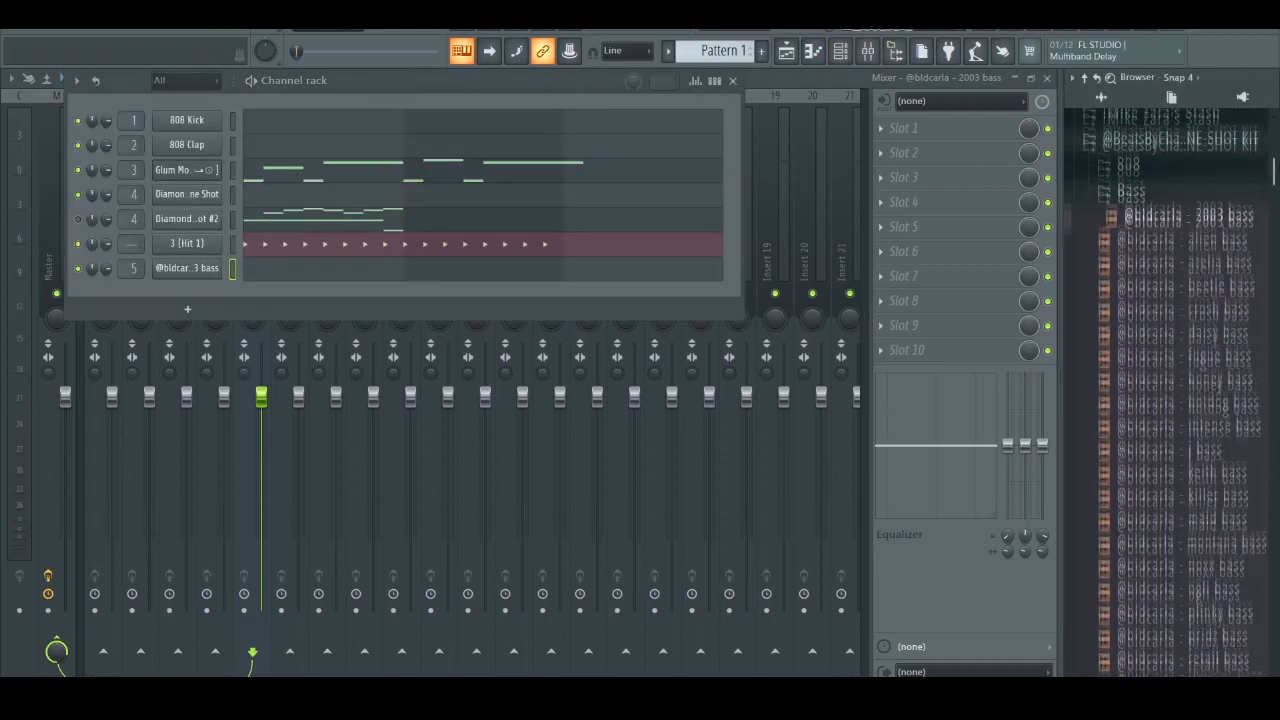
{"action": "left_click", "coordinate": [1172, 204]}
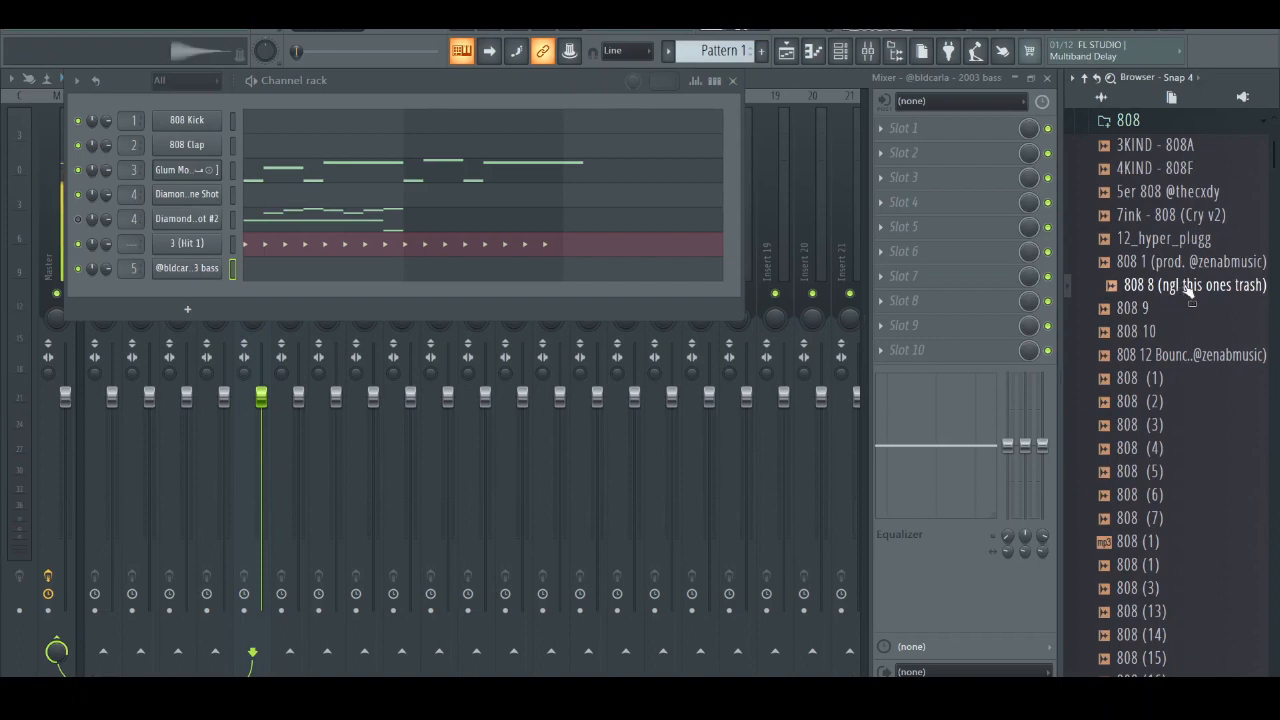
{"action": "left_click_drag", "start_coordinate": [201, 295], "coordinate": [201, 297]}
Enable the volume envelope of the 808 8 channel and route it to mixer insert 6.
{"action": "left_click", "coordinate": [87, 190]}
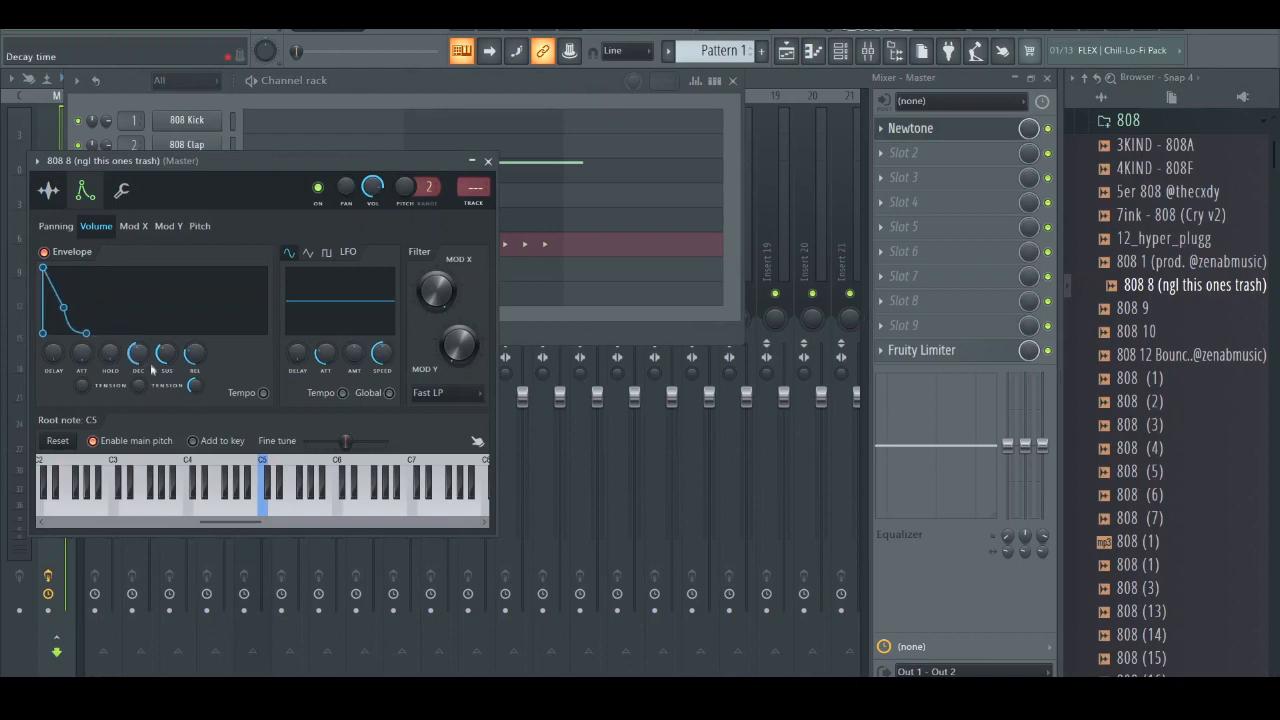
{"action": "left_click", "coordinate": [477, 205]}
{"action": "left_click", "coordinate": [840, 51]}
Play test notes on the 808 8 sample and open its piano roll.
{"action": "key", "text": "q"}
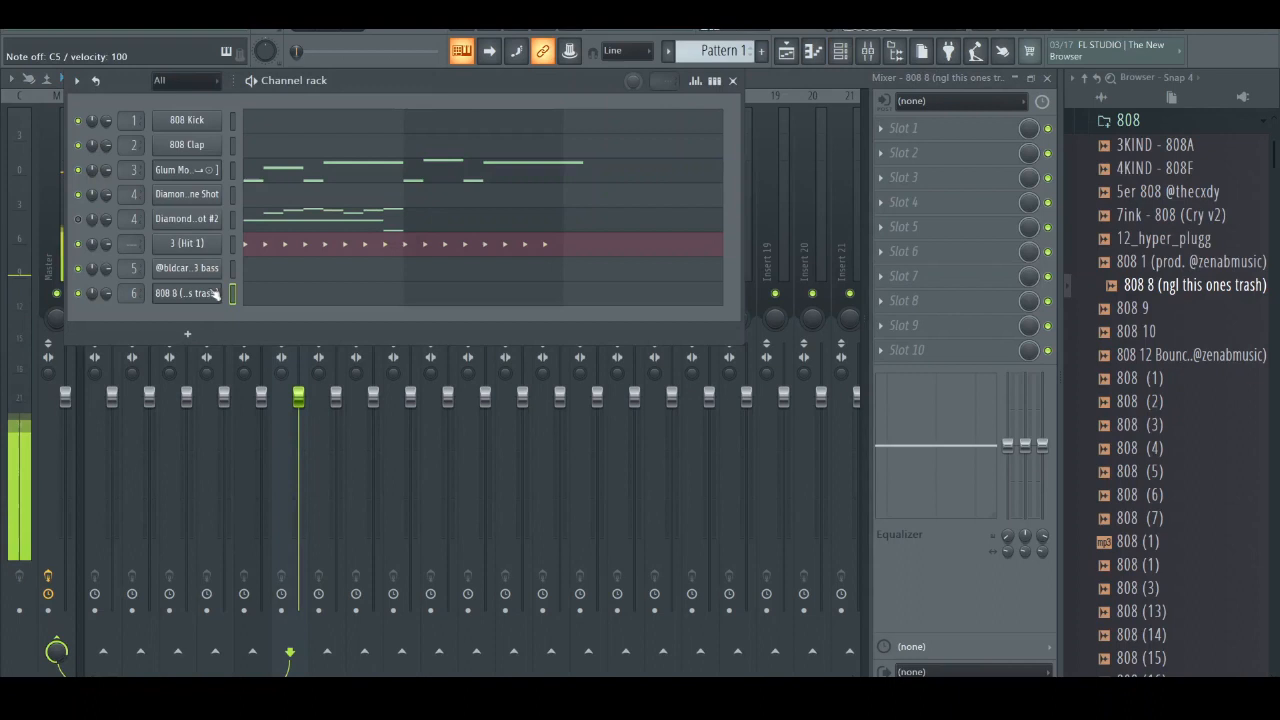
{"action": "left_click", "coordinate": [840, 51]}
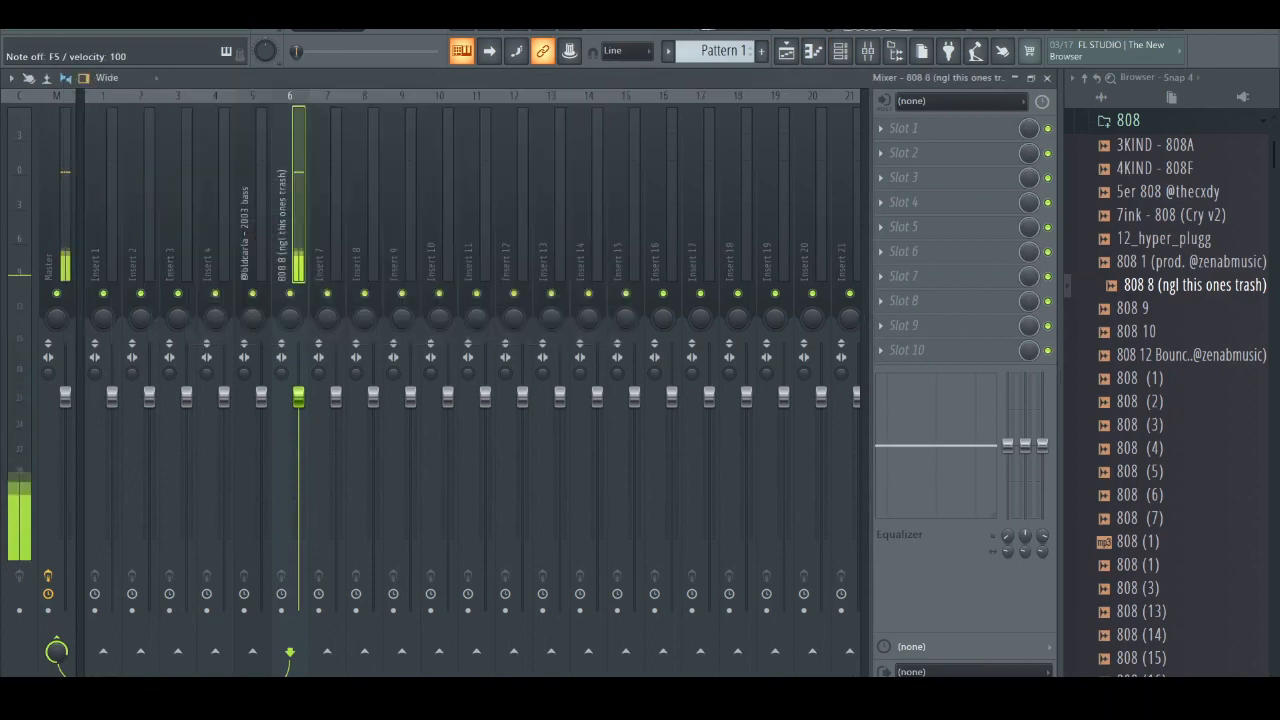
{"action": "key", "text": "q"}
{"action": "left_click", "coordinate": [840, 51]}
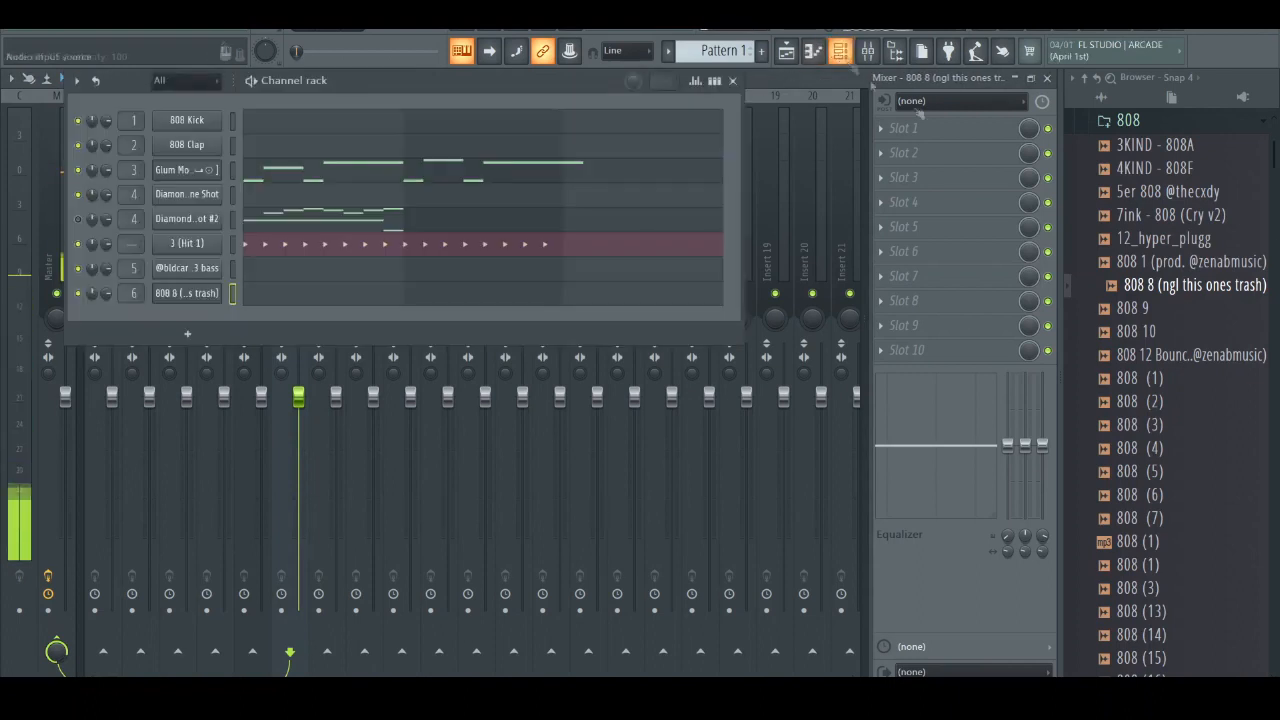
{"action": "left_click", "coordinate": [279, 300]}
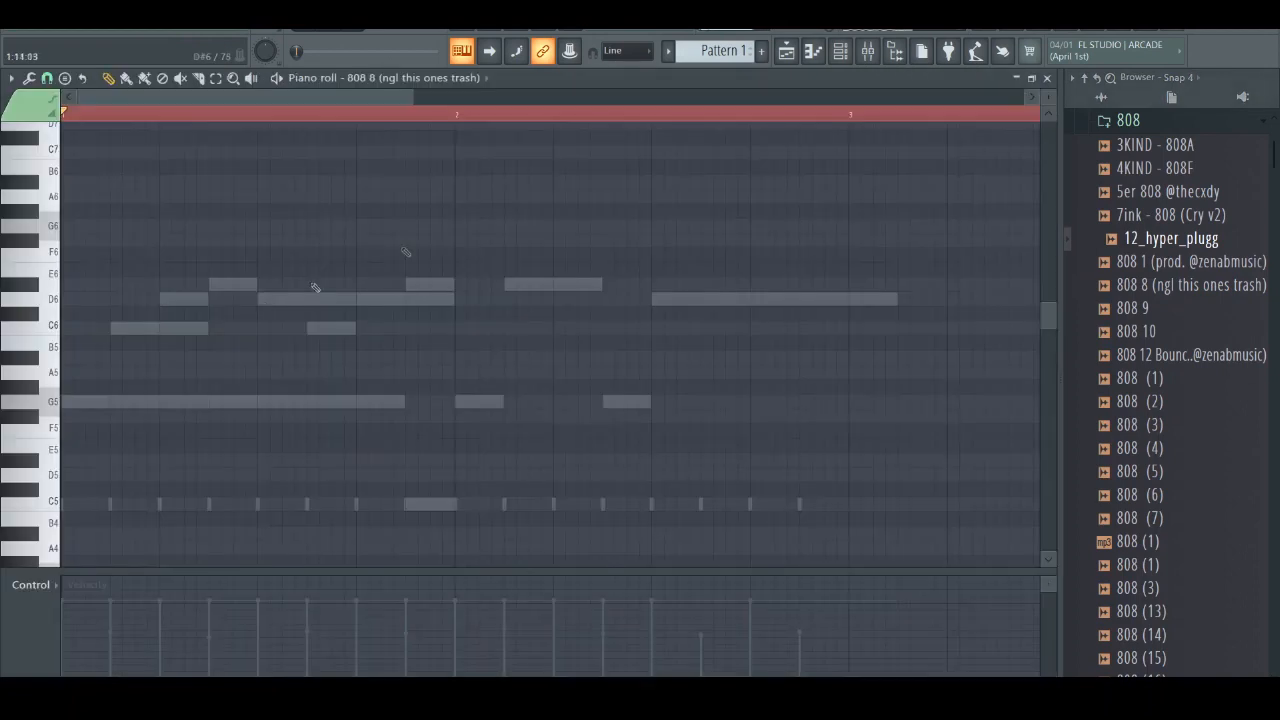
Audition samples in the 808 folder and add the 808 (4) sample as a new channel.
{"action": "key", "text": "space"}
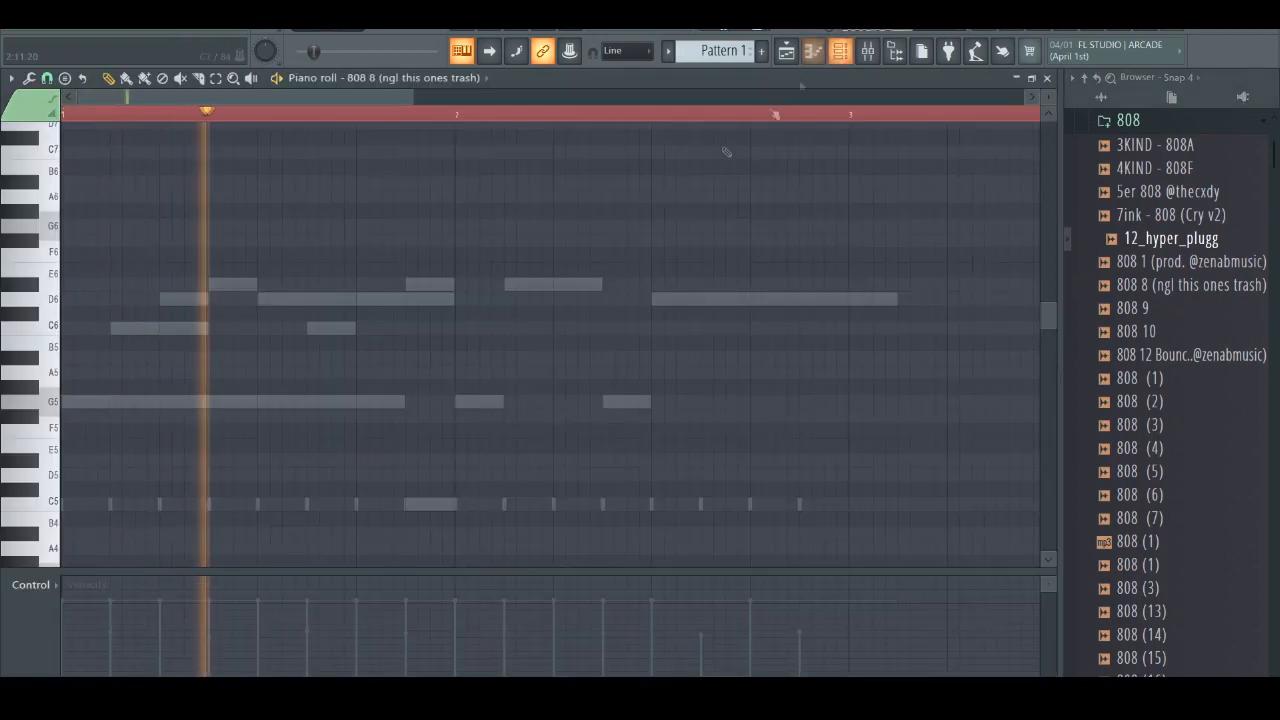
{"action": "left_click", "coordinate": [840, 51]}
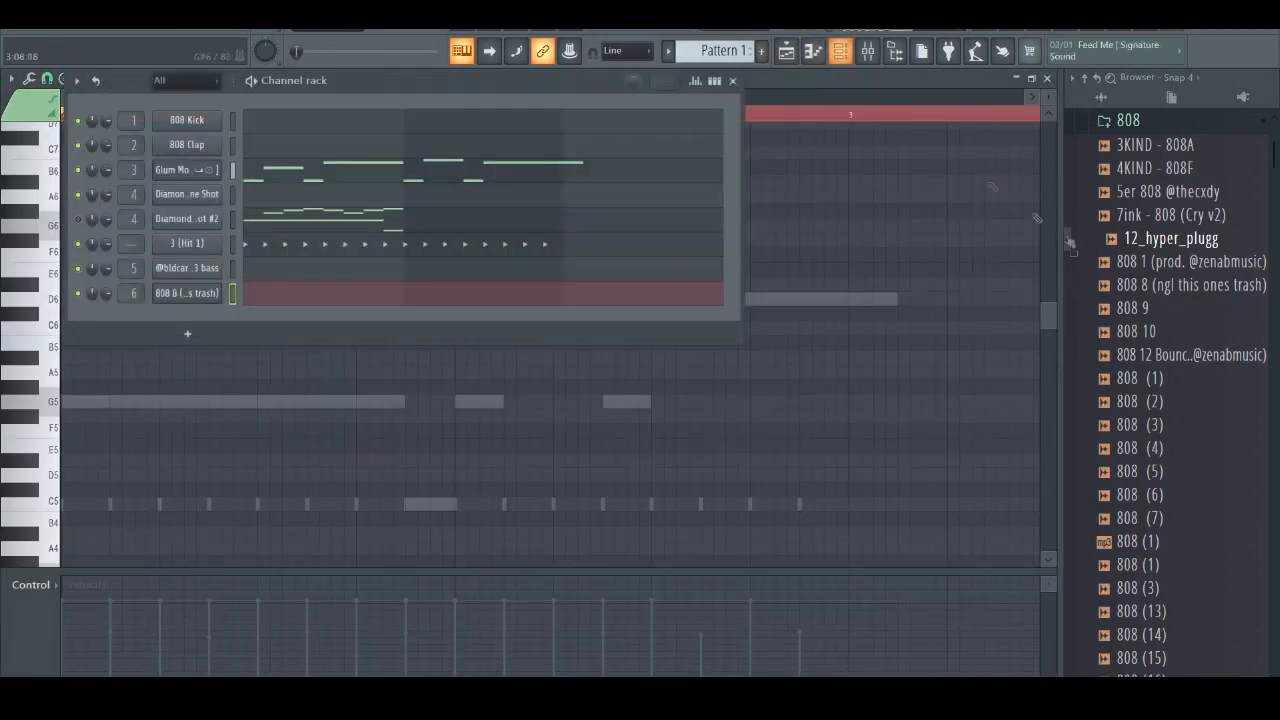
{"action": "left_click_drag", "start_coordinate": [343, 314], "coordinate": [1186, 249]}
{"action": "left_click", "coordinate": [1182, 216]}
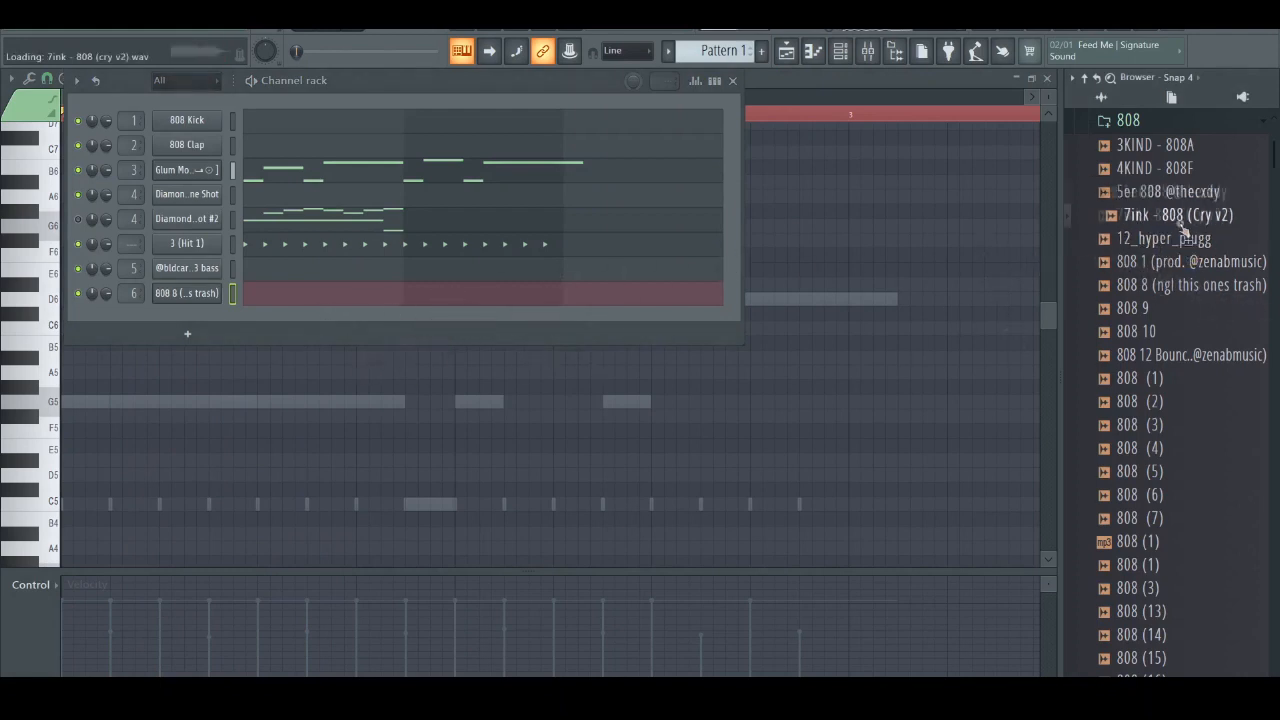
{"action": "scroll", "coordinate": [1190, 264], "scroll_direction": "down", "scroll_amount": 3}
{"action": "left_click", "coordinate": [1198, 211]}
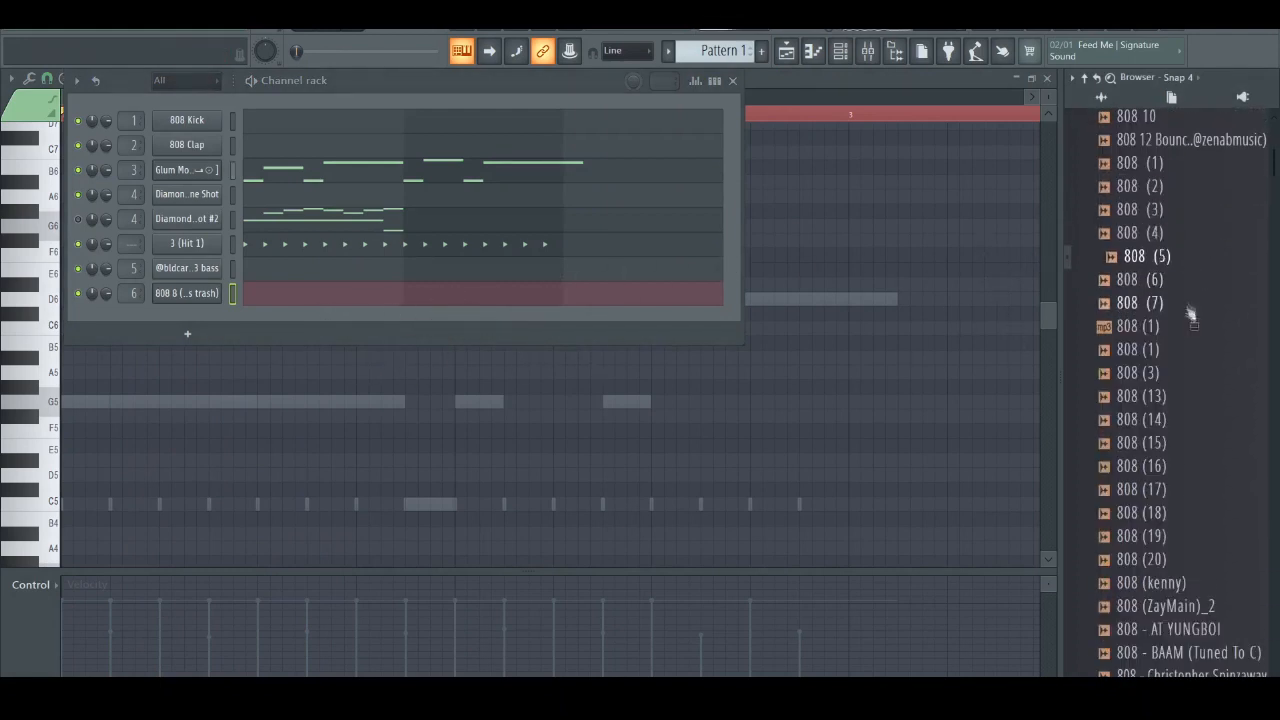
{"action": "scroll", "coordinate": [1190, 315], "scroll_direction": "up", "scroll_amount": 2}
{"action": "left_click", "coordinate": [1170, 281]}
Enable the volume envelope of the 808 (4) channel with full sustain and route it to mixer insert 7.
{"action": "left_click_drag", "start_coordinate": [211, 372], "coordinate": [188, 332]}
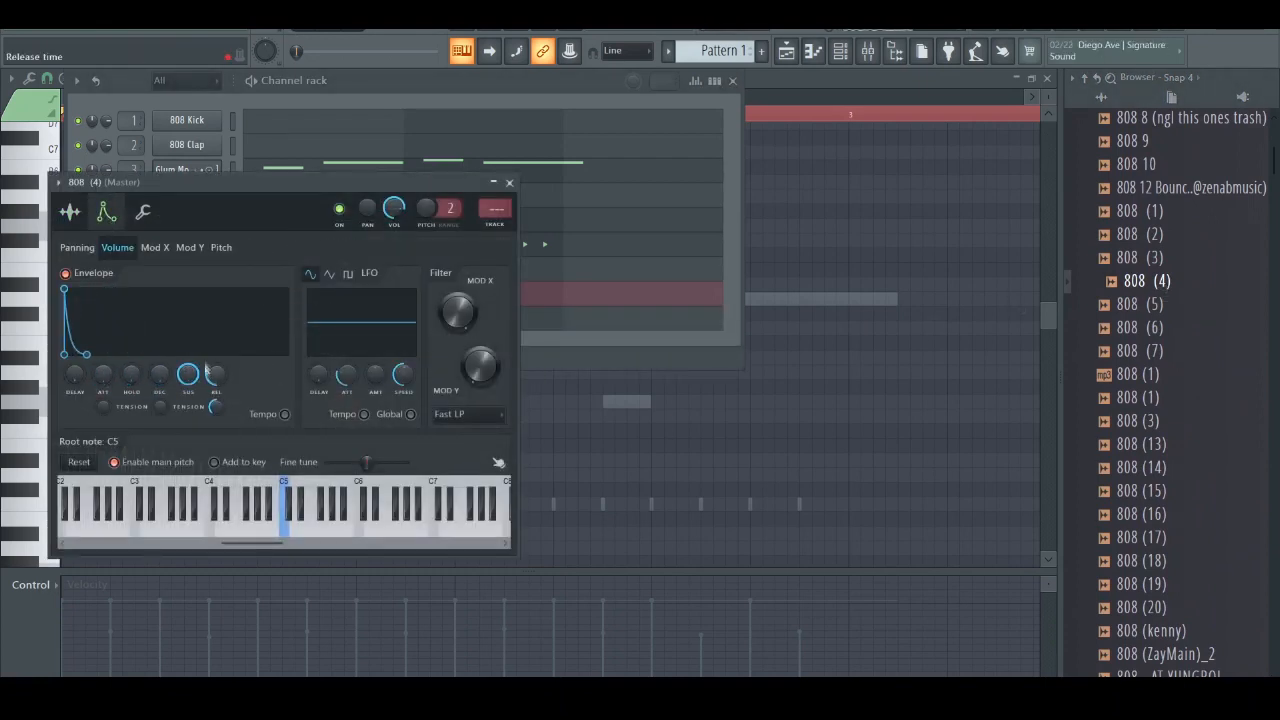
{"action": "left_click", "coordinate": [497, 212]}
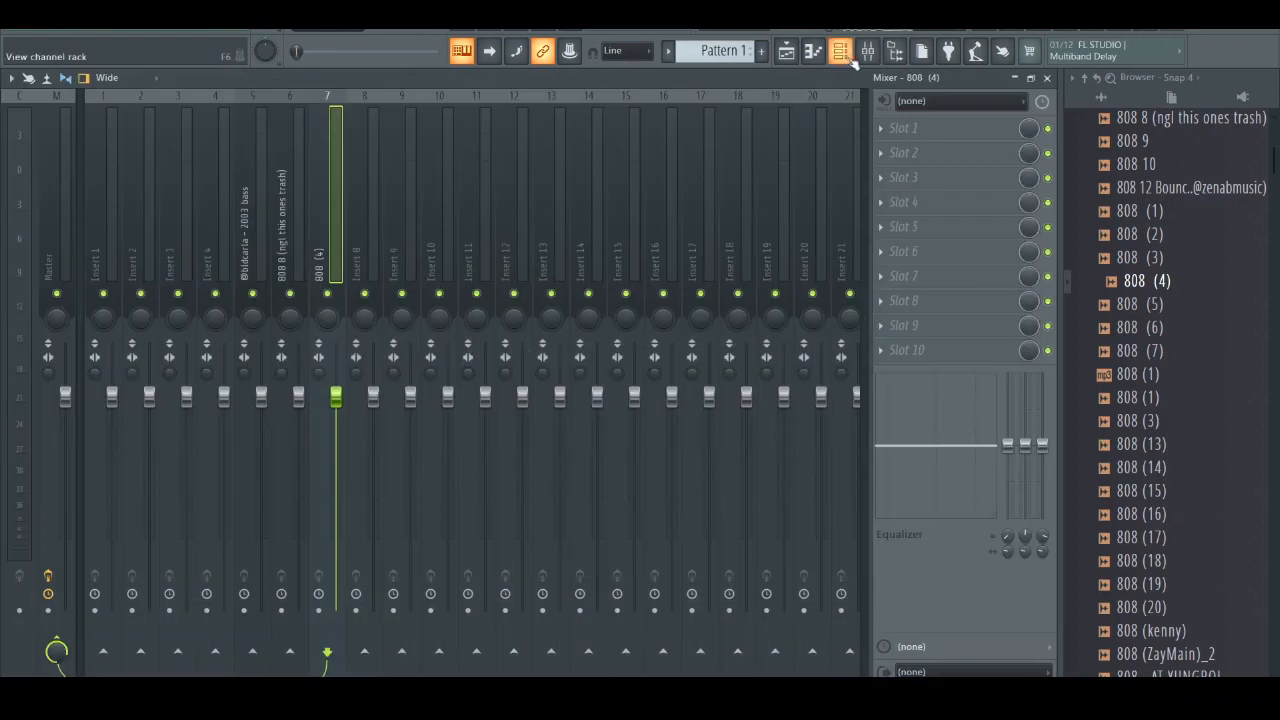
{"action": "key", "text": "F7"}
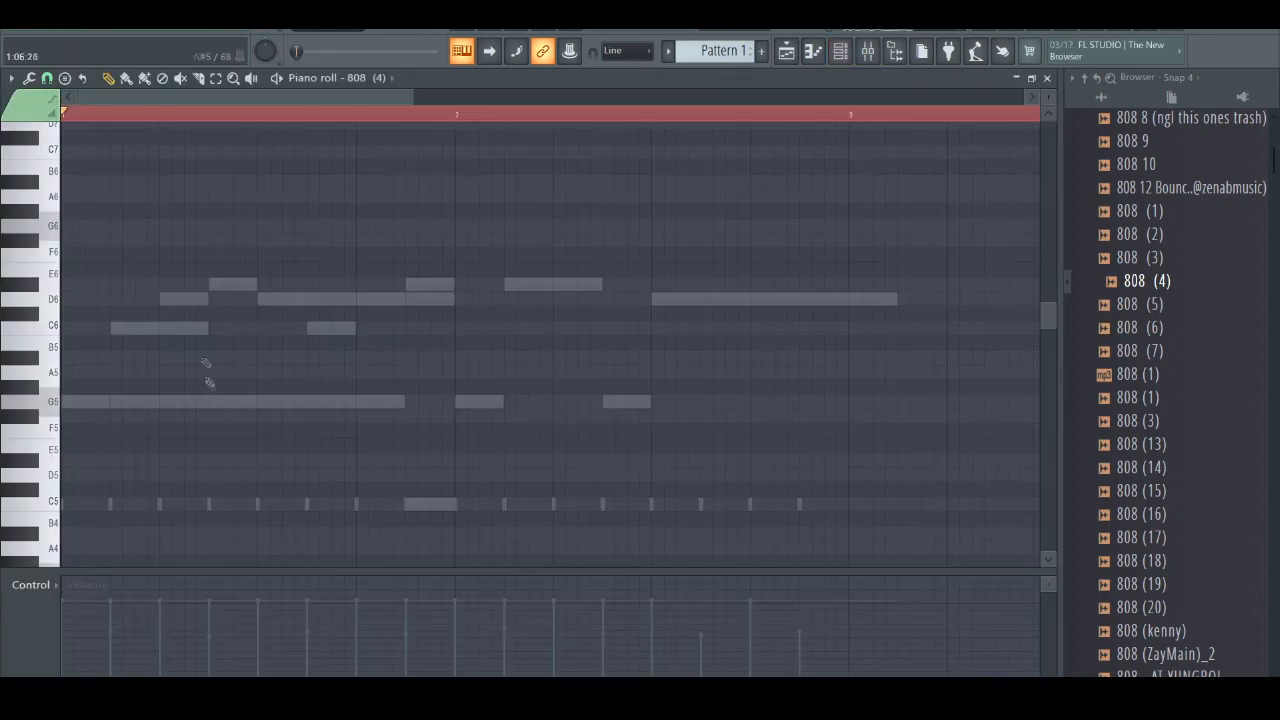
Draw G5 notes for the 808 8 channel at steps 1 and 7 of bar 1, deleting the extra one at step 15.
{"action": "left_click", "coordinate": [842, 52]}
{"action": "key", "text": "space"}
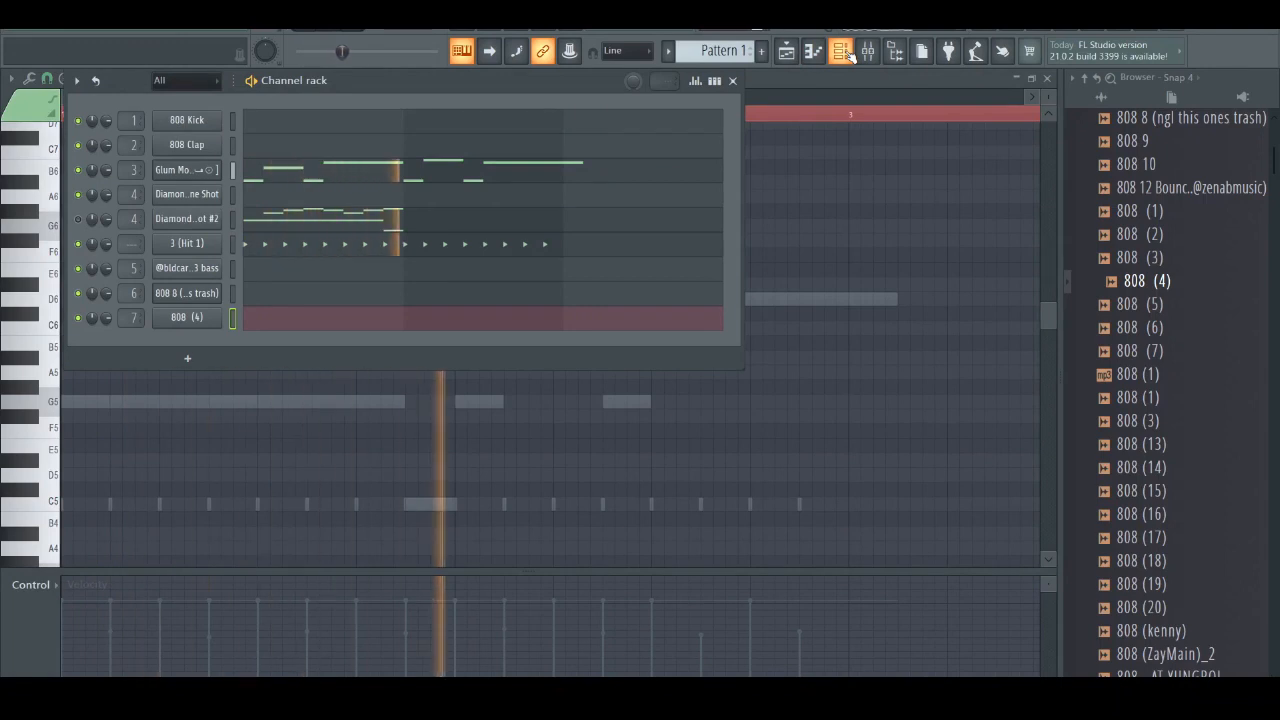
{"action": "left_click", "coordinate": [842, 52]}
{"action": "left_click", "coordinate": [842, 52]}
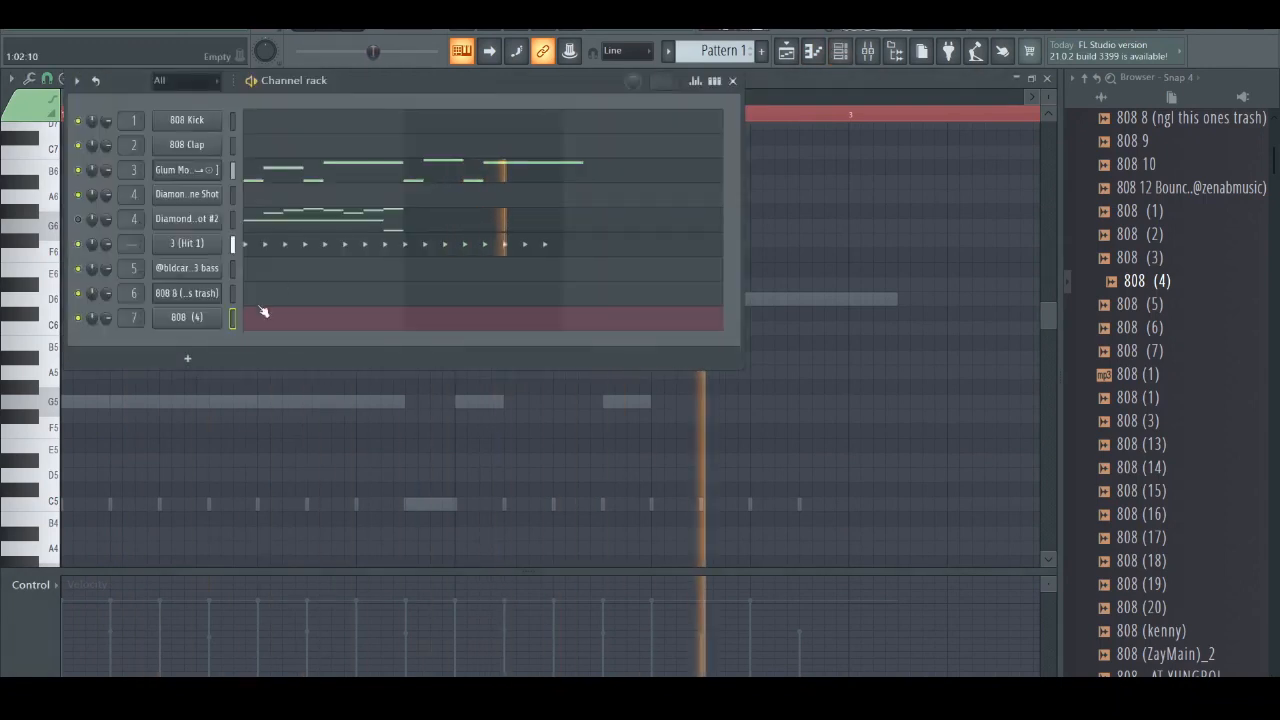
{"action": "left_click", "coordinate": [240, 298]}
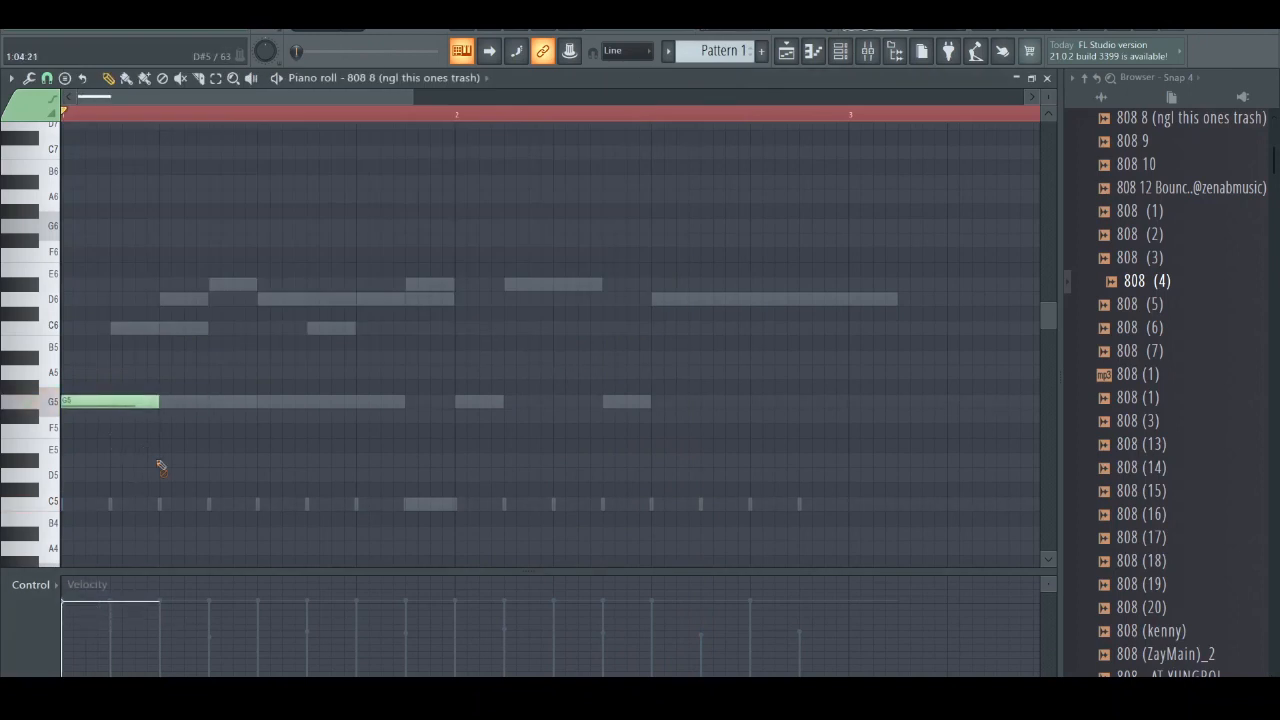
{"action": "left_click", "coordinate": [217, 401]}
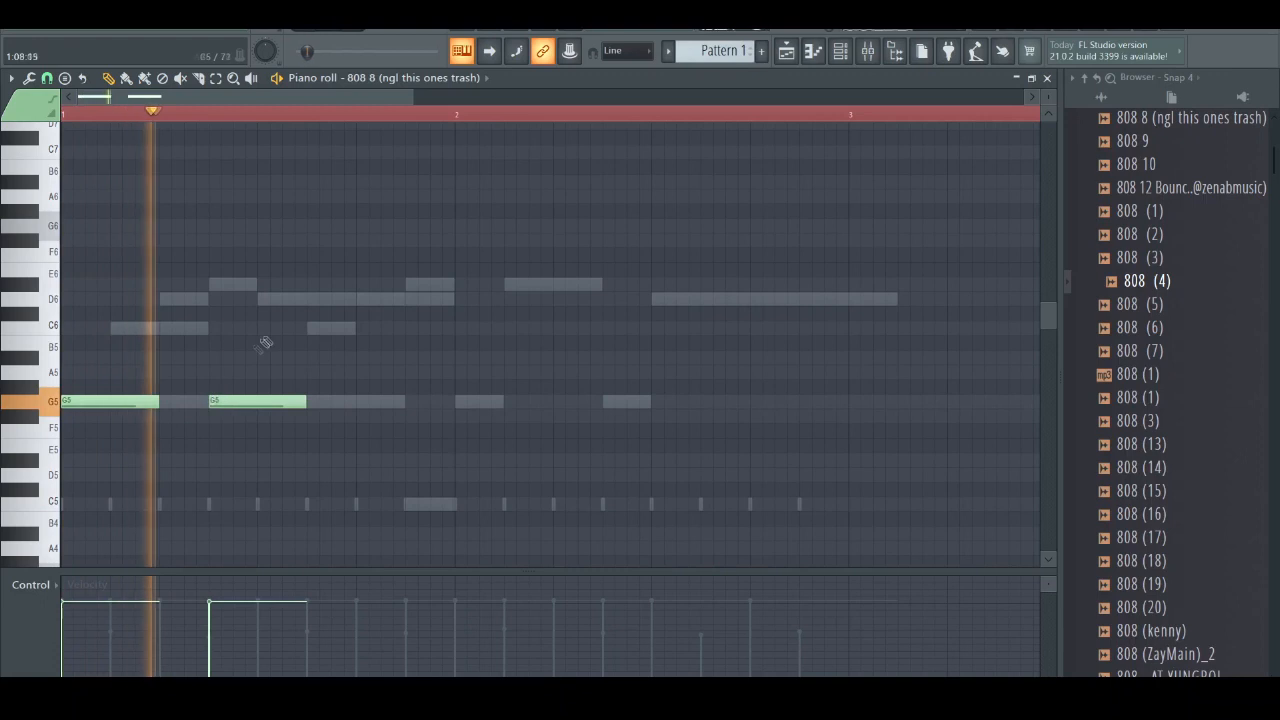
{"action": "left_click", "coordinate": [430, 401]}
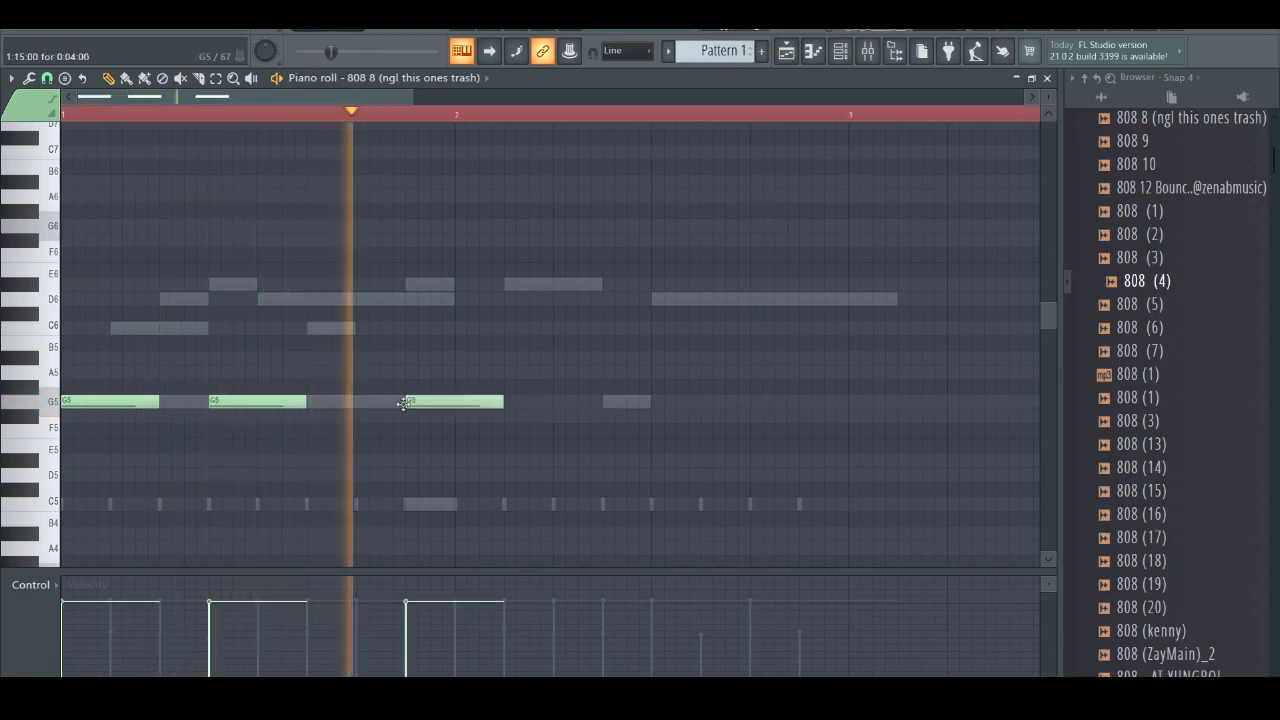
{"action": "right_click", "coordinate": [476, 401]}
Lengthen both 808 8 notes to six steps, raise them to C6 and check them against the melody in playback.
{"action": "key", "text": "ctrl+a"}
{"action": "left_click_drag", "start_coordinate": [194, 404], "coordinate": [160, 330]}
{"action": "left_click", "coordinate": [235, 348], "text": "ctrl"}
{"action": "key", "text": "ctrl+a"}
{"action": "key", "text": "space"}
{"action": "key", "text": "space"}
{"action": "key", "text": "space"}
{"action": "key", "text": "space"}
{"action": "key", "text": "space"}
{"action": "key", "text": "space"}
{"action": "key", "text": "space"}
{"action": "key", "text": "space"}
{"action": "key", "text": "space"}
{"action": "key", "text": "space"}
{"action": "key", "text": "space"}
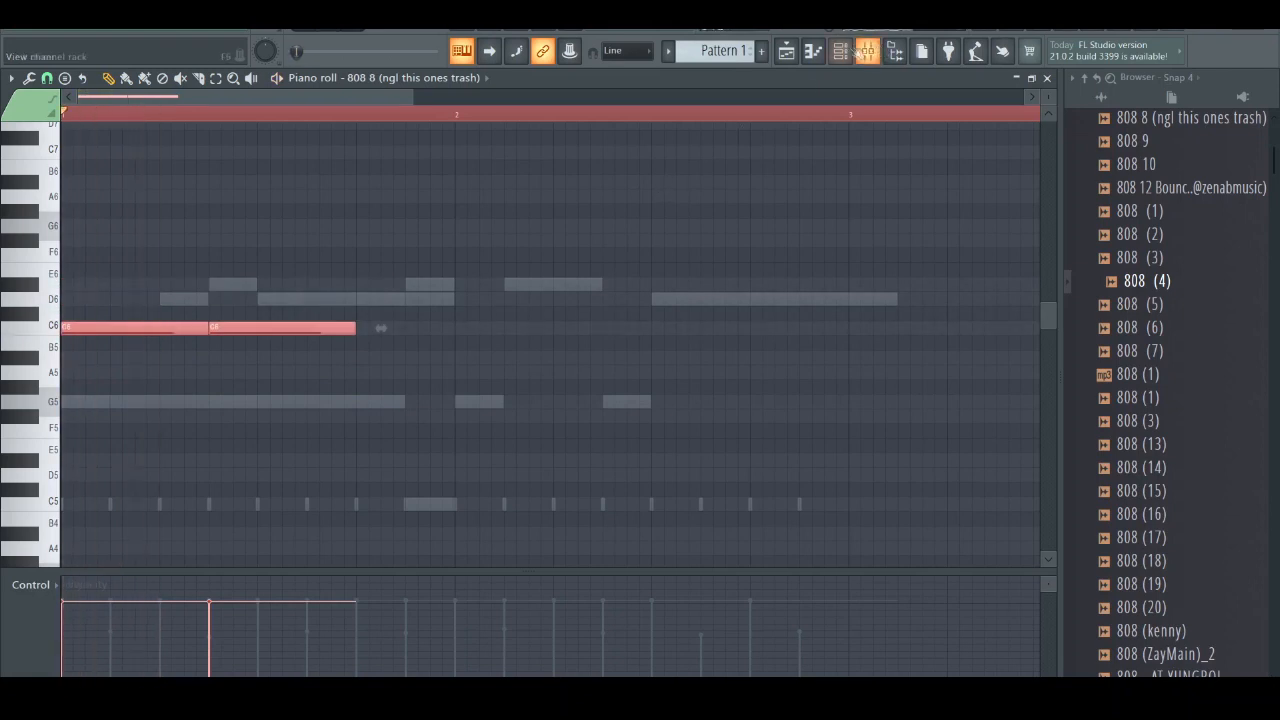
Select the four G5 notes of the Glum Monte melody and try them a few semitones higher in playback.
{"action": "key", "text": "F6"}
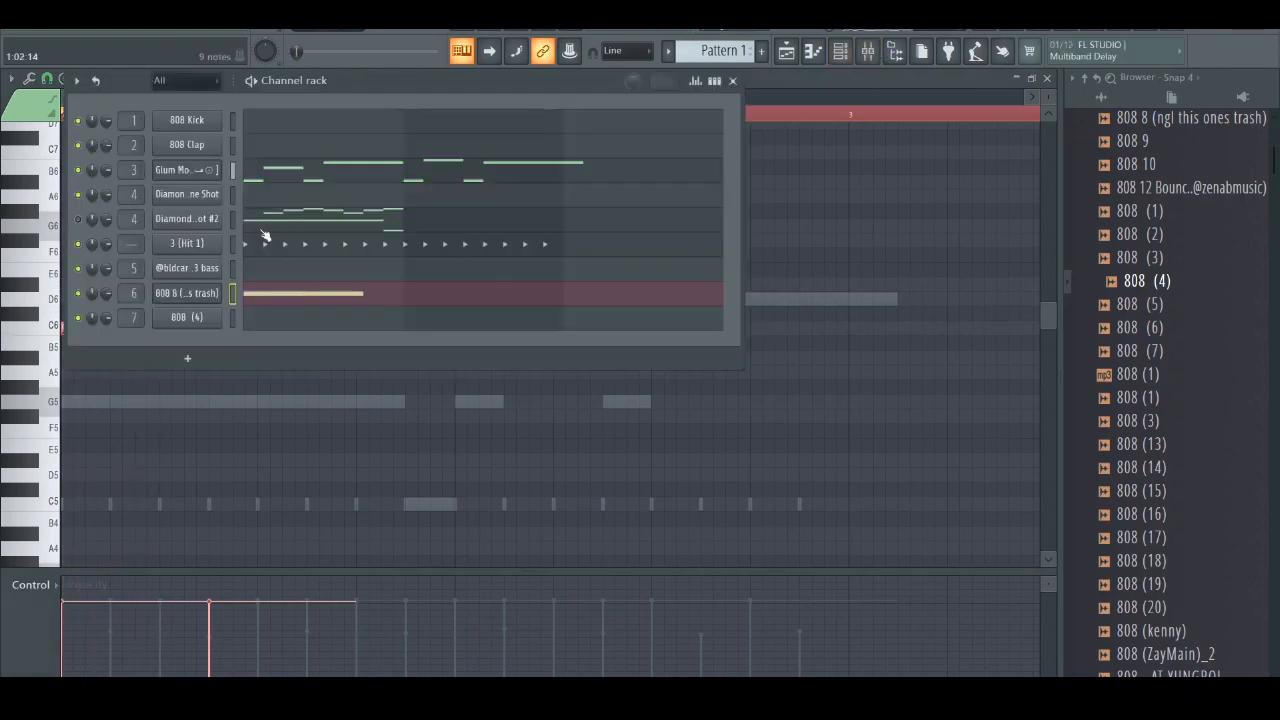
{"action": "left_click", "coordinate": [325, 179]}
{"action": "left_click_drag", "start_coordinate": [764, 436], "coordinate": [10, 378]}
{"action": "key", "text": "space"}
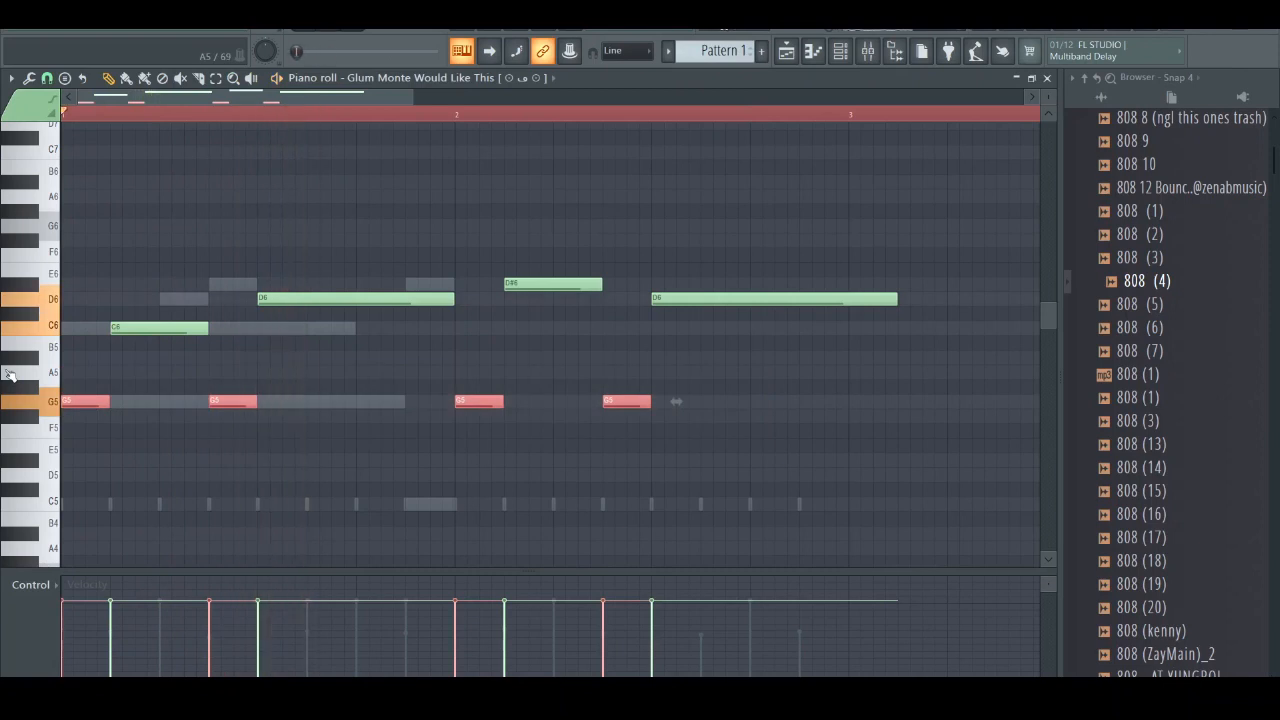
{"action": "key", "text": "shift+Up"}
{"action": "key", "text": "shift+Up"}
{"action": "key", "text": "space"}
{"action": "key", "text": "space"}
{"action": "key", "text": "shift+Up"}
{"action": "key", "text": "space"}
{"action": "key", "text": "space"}
Lower the four selected melody notes back to G5 semitone by semitone, play them and deselect them.
{"action": "key", "text": "shift+Down"}
{"action": "key", "text": "shift+Down"}
{"action": "key", "text": "space"}
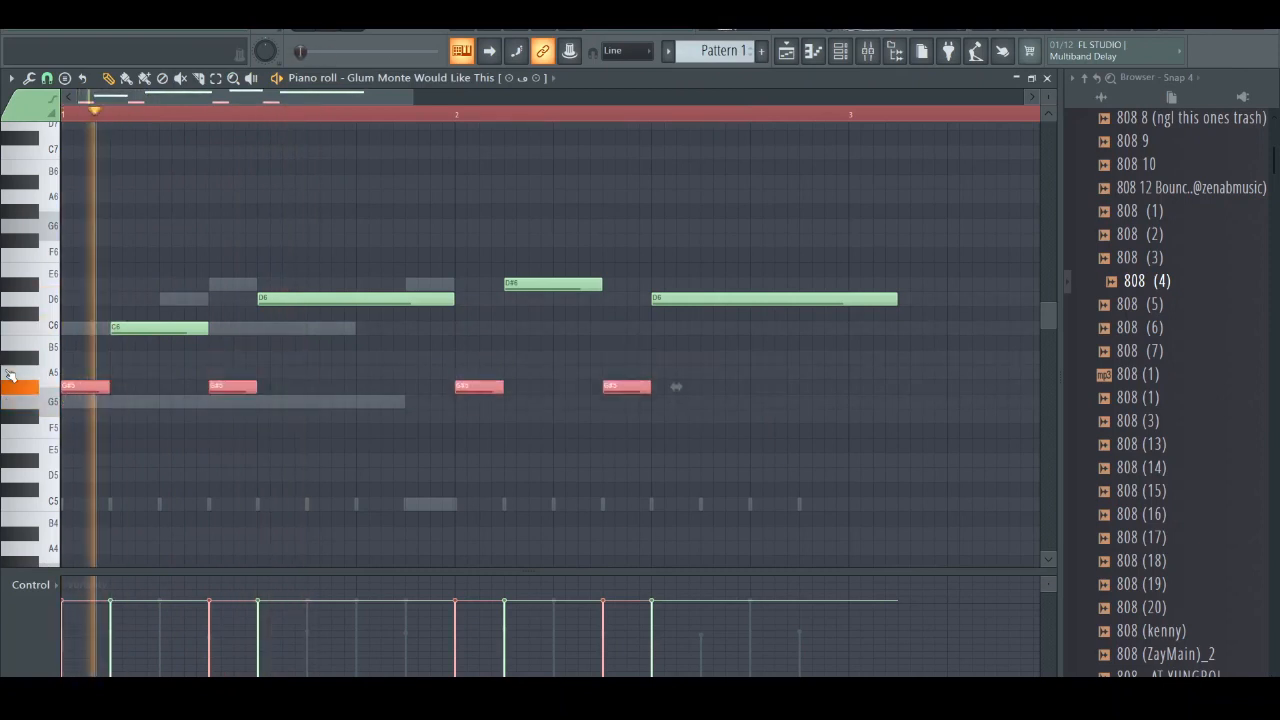
{"action": "key", "text": "space"}
{"action": "key", "text": "shift+Down"}
{"action": "key", "text": "space"}
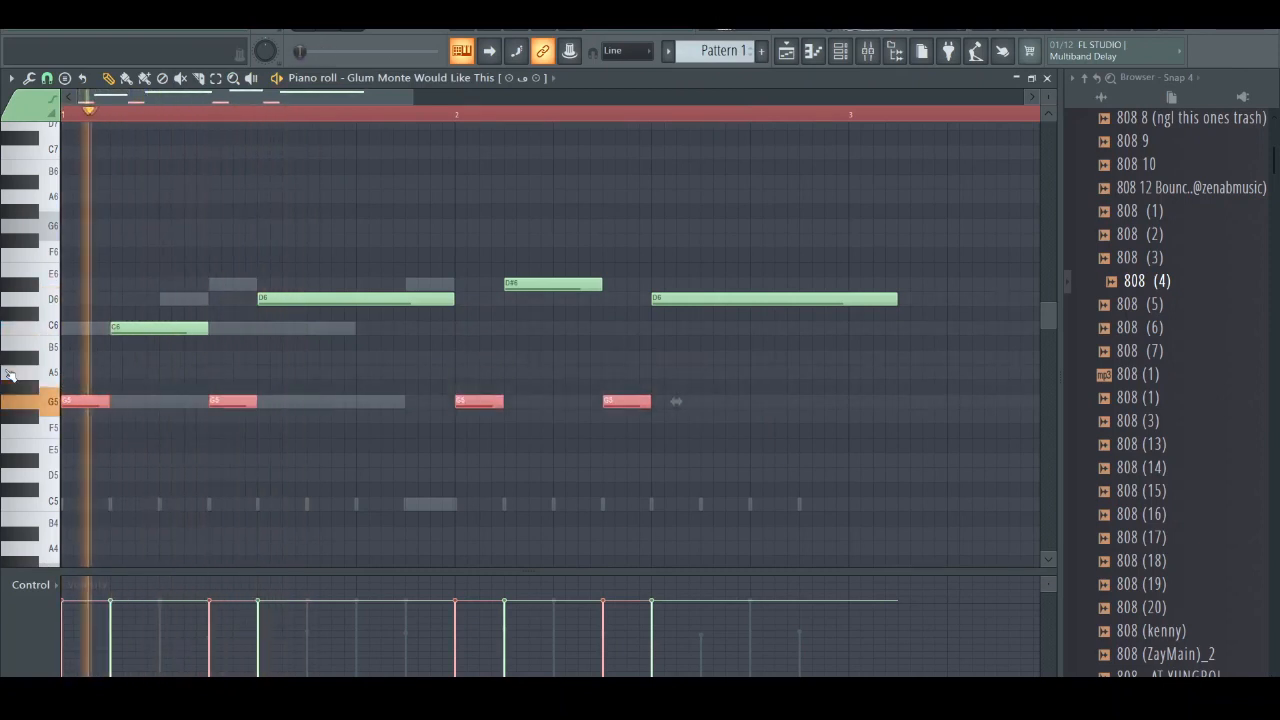
{"action": "key", "text": "ctrl+d"}
Limit playback to the Glum Monte melody and the 808 8 channel, with the 808 8 piano roll open.
{"action": "key", "text": "F6"}
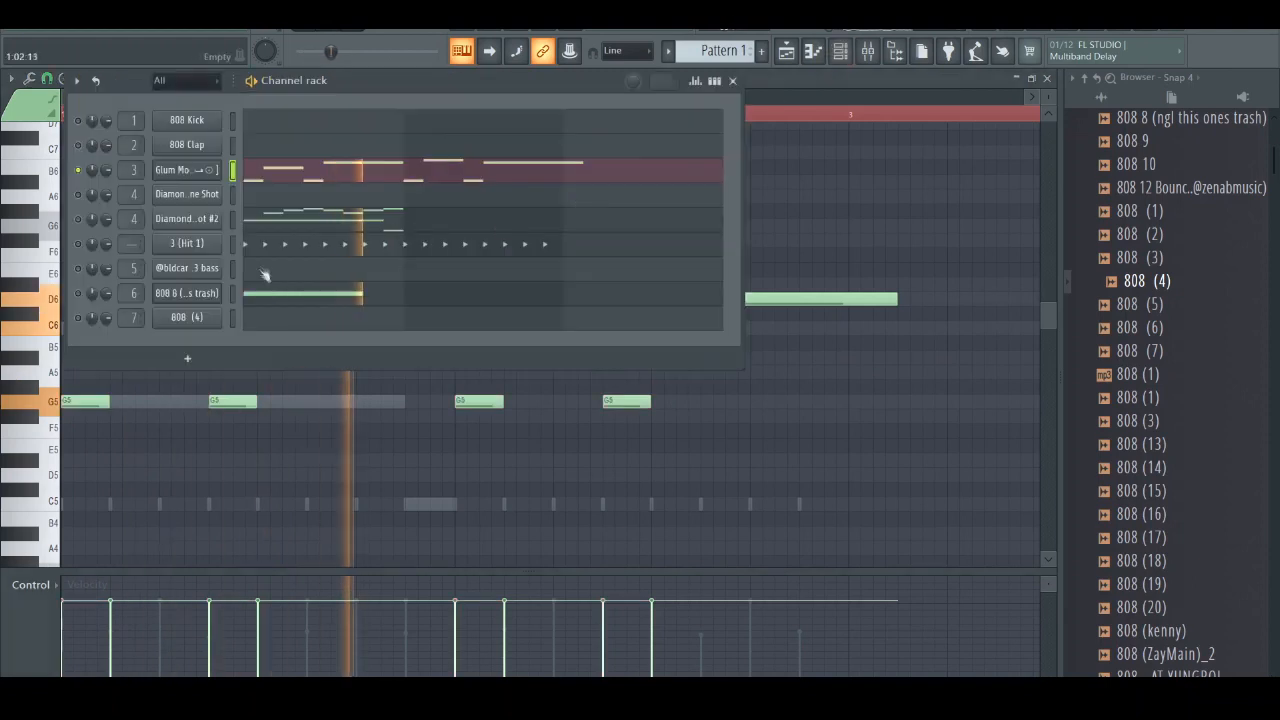
{"action": "left_click", "coordinate": [268, 292]}
{"action": "left_click", "coordinate": [840, 52]}
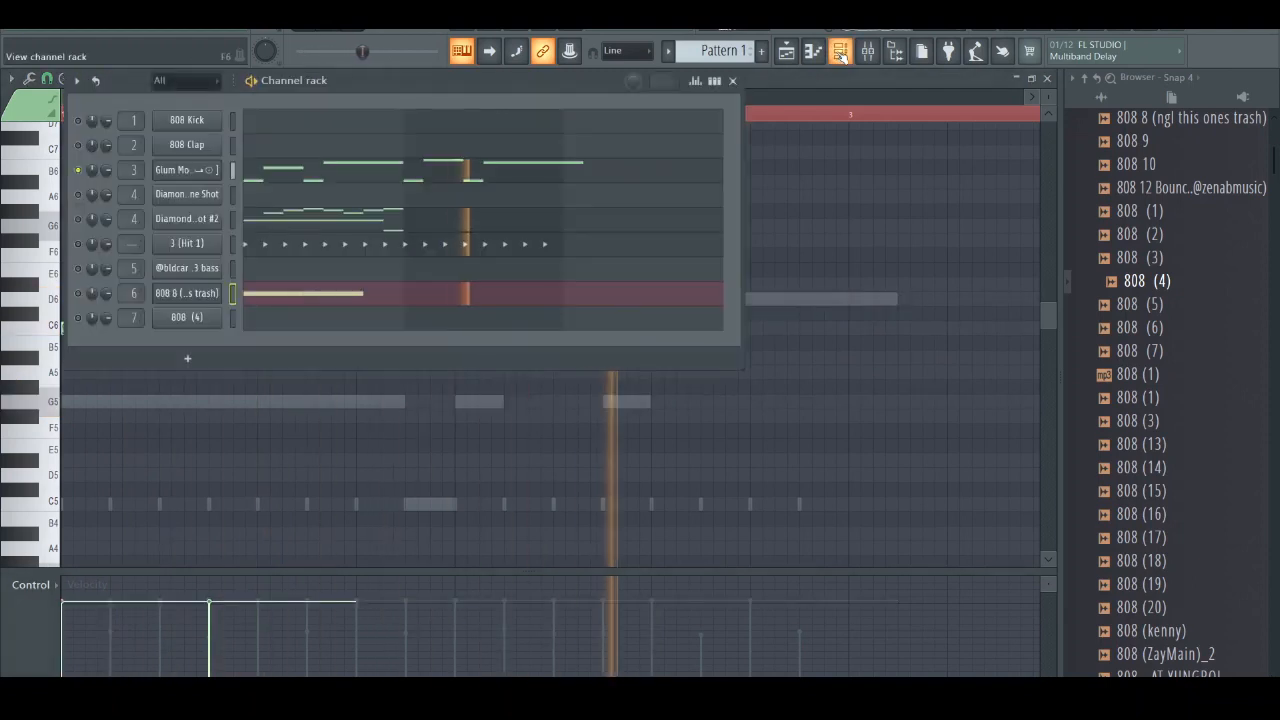
{"action": "left_click", "coordinate": [302, 296]}
{"action": "key", "text": "space"}
Lower the two 808 8 notes one octave to C5 and listen to them with the melody.
{"action": "left_click_drag", "start_coordinate": [281, 306], "coordinate": [141, 349]}
{"action": "key", "text": "space"}
{"action": "key", "text": "space"}
{"action": "key", "text": "ctrl+Down"}
{"action": "key", "text": "space"}
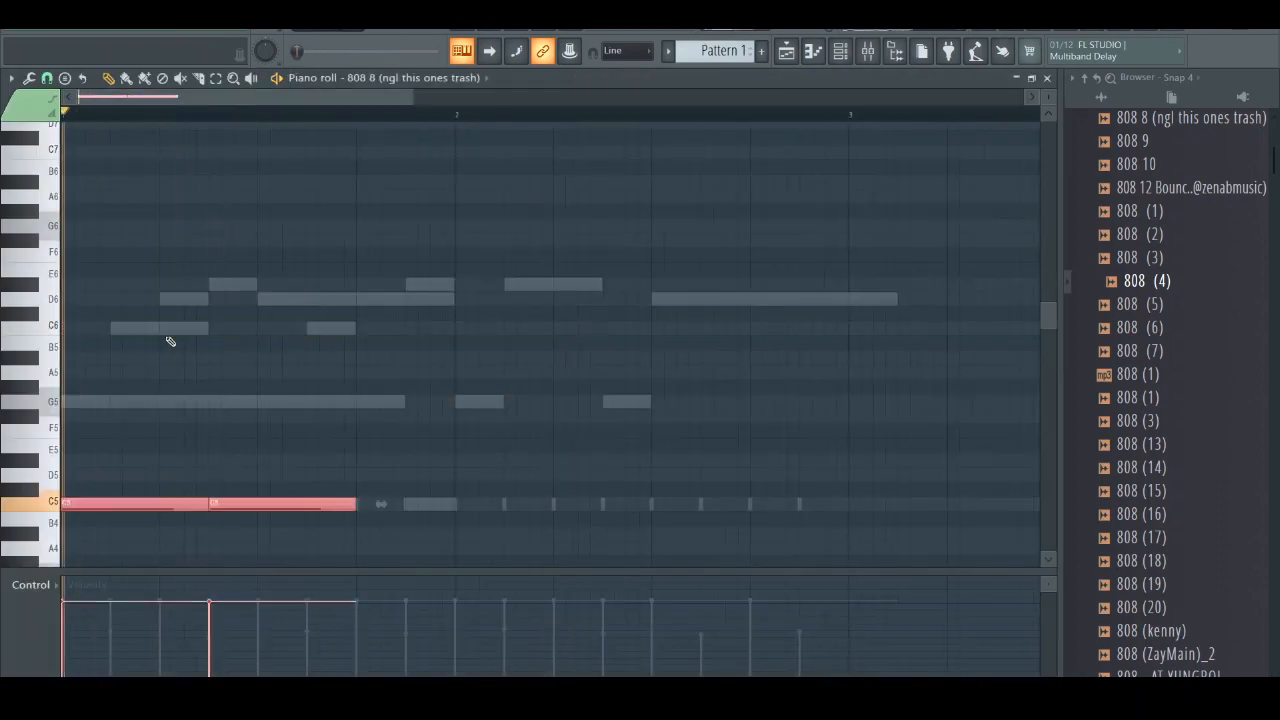
{"action": "key", "text": "space"}
Raise the two 808 8 notes seven semitones to G5 and play them with the melody.
{"action": "key", "text": "shift+Up"}
{"action": "key", "text": "shift+Up"}
{"action": "key", "text": "shift+Up"}
{"action": "key", "text": "shift+Up"}
{"action": "key", "text": "shift+Up"}
{"action": "key", "text": "shift+Up"}
{"action": "key", "text": "shift+Up"}
{"action": "key", "text": "space"}
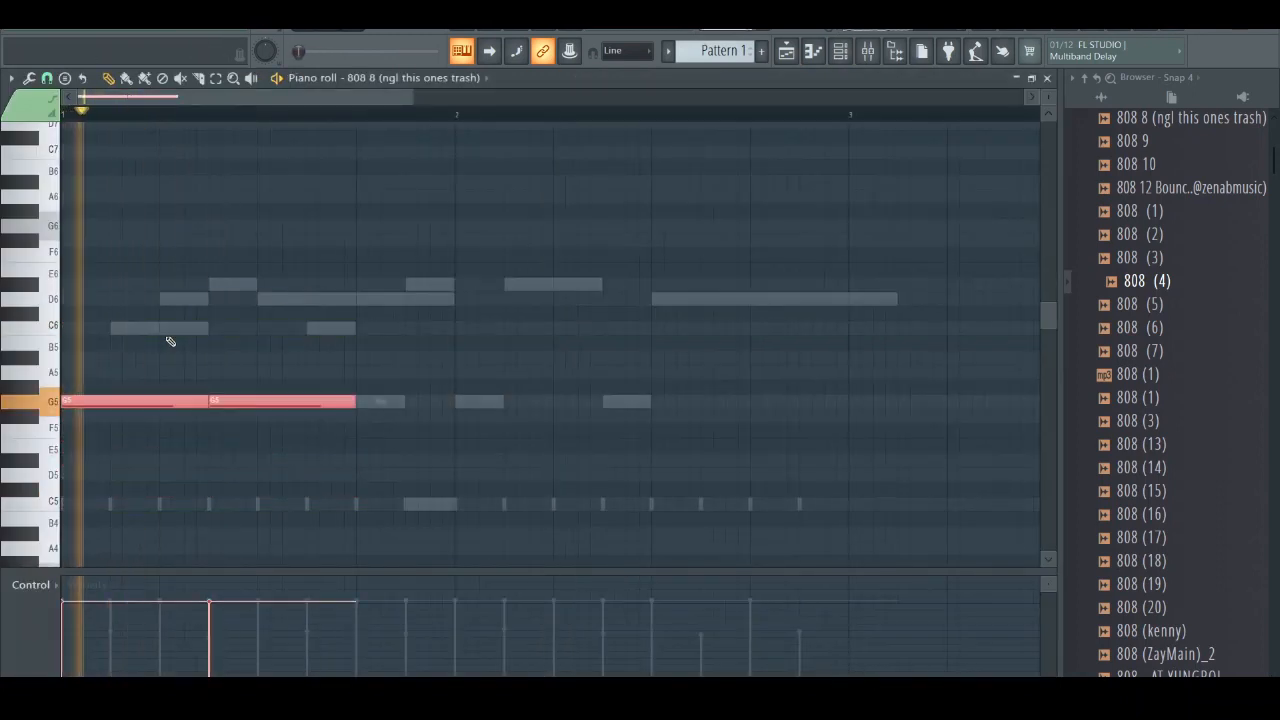
Move the two G5 notes from the 808 8 channel to the unmuted 808 (4) channel and play them.
{"action": "left_click", "coordinate": [840, 51]}
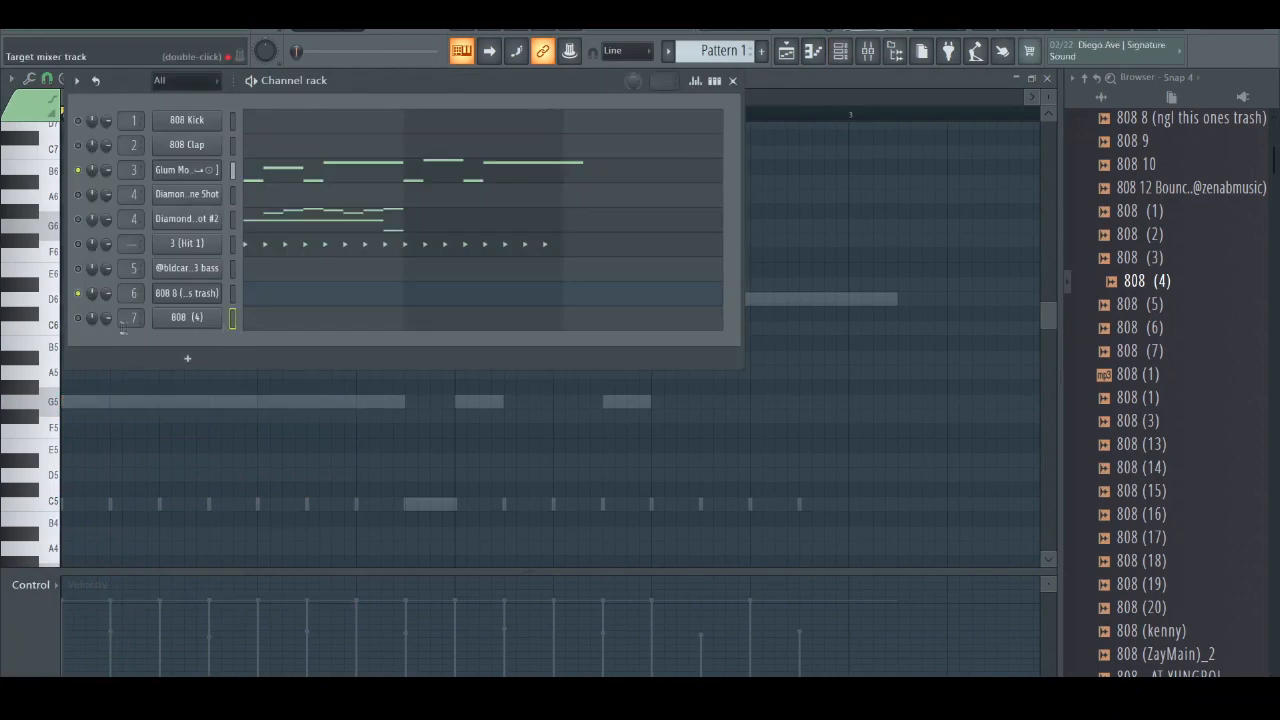
{"action": "key", "text": "ctrl+v"}
{"action": "key", "text": "space"}
{"action": "left_click", "coordinate": [285, 327]}
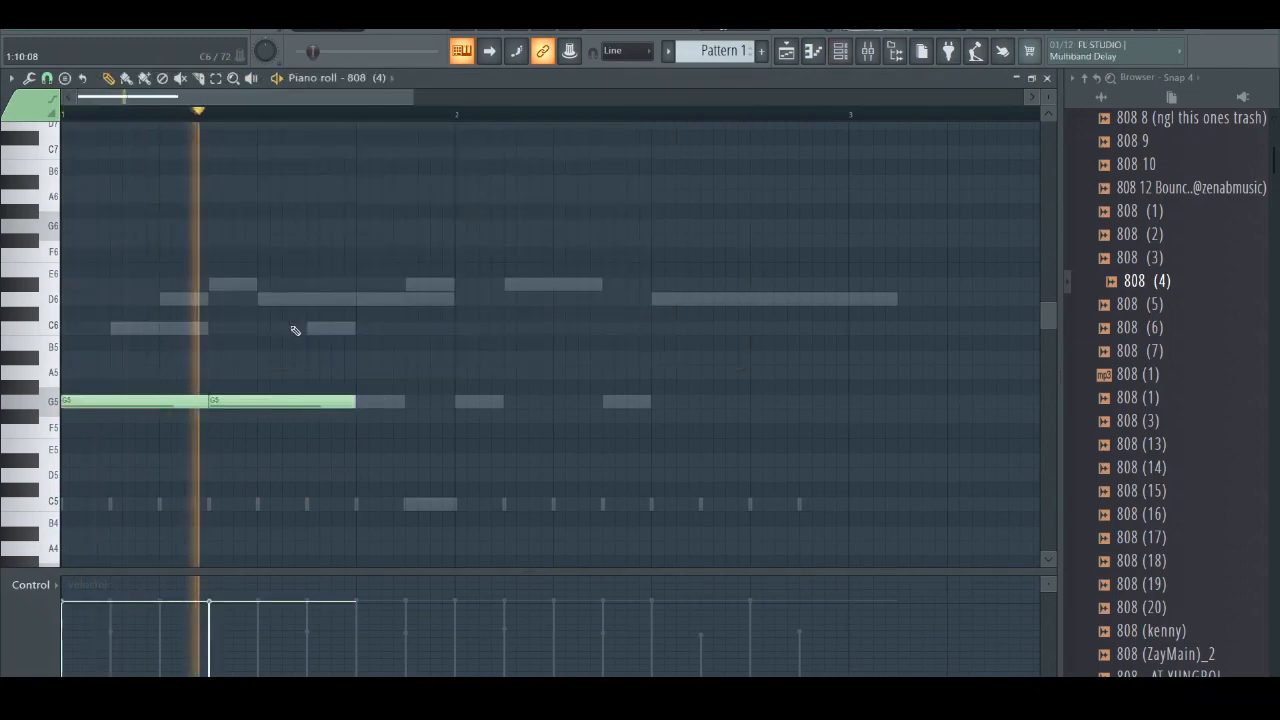
Try the two 808 (4) notes at lower pitches down to B4 in playback.
{"action": "key", "text": "space"}
{"action": "key", "text": "Up"}
{"action": "key", "text": "Up"}
{"action": "key", "text": "Up"}
{"action": "key", "text": "Up"}
{"action": "key", "text": "Up"}
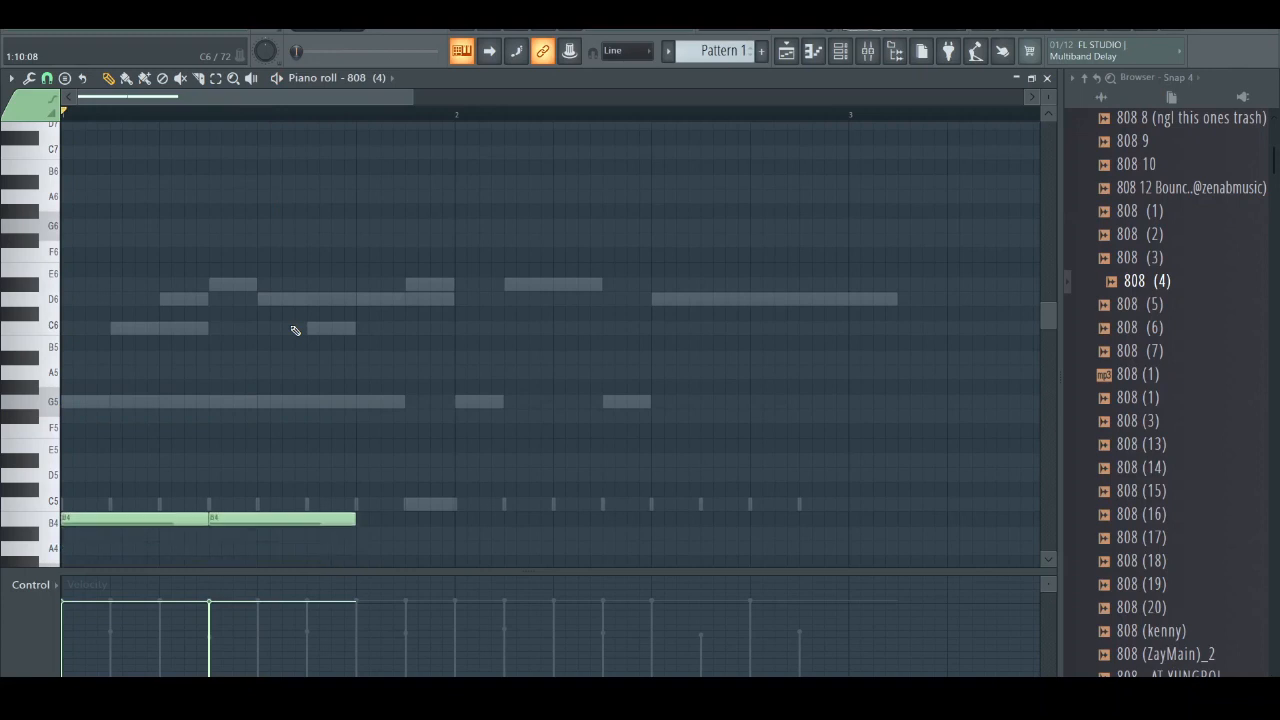
{"action": "key", "text": "space"}
{"action": "key", "text": "space"}
Raise the two 808 (4) notes back up to G5 and listen to them with the melody.
{"action": "key", "text": "Up"}
{"action": "key", "text": "Up"}
{"action": "key", "text": "Up"}
{"action": "key", "text": "Up"}
{"action": "key", "text": "Up"}
{"action": "key", "text": "Up"}
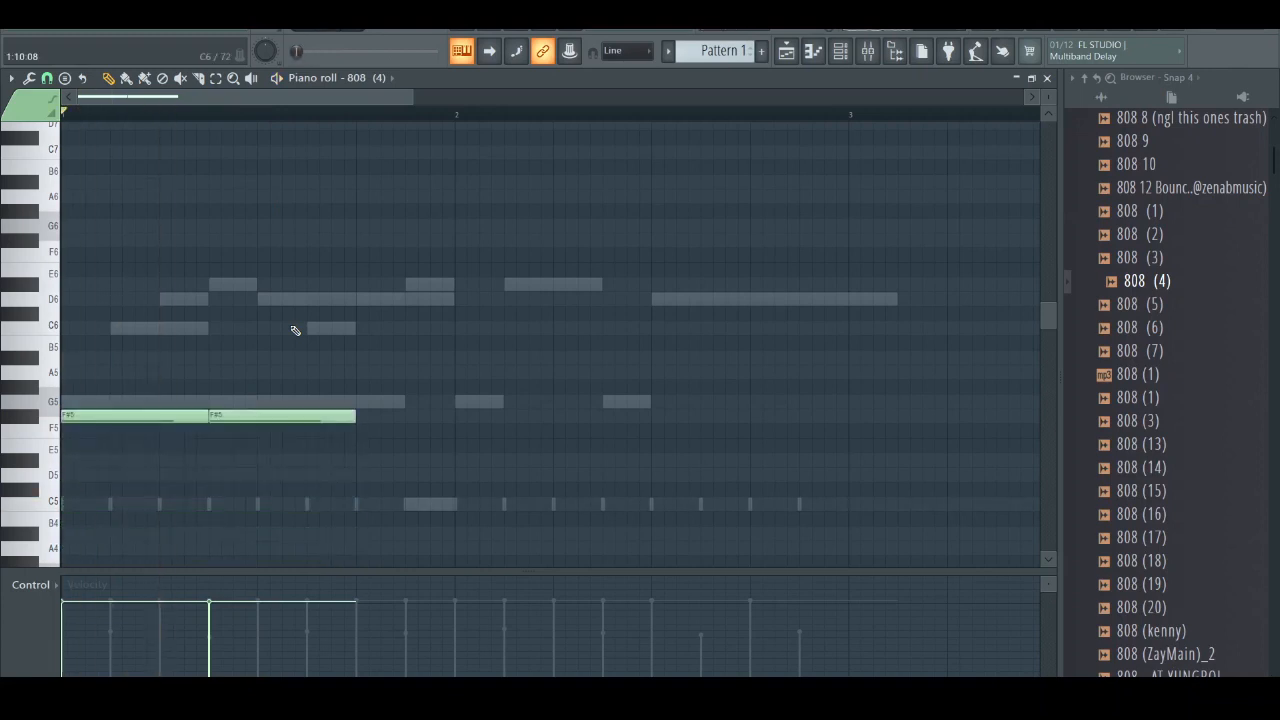
{"action": "key", "text": "space"}
{"action": "key", "text": "space"}
{"action": "key", "text": "space"}
Add the # clap sample from the Claps folder as a channel with C5 notes on beats 2 and 4 of both bars.
{"action": "left_click", "coordinate": [840, 52]}
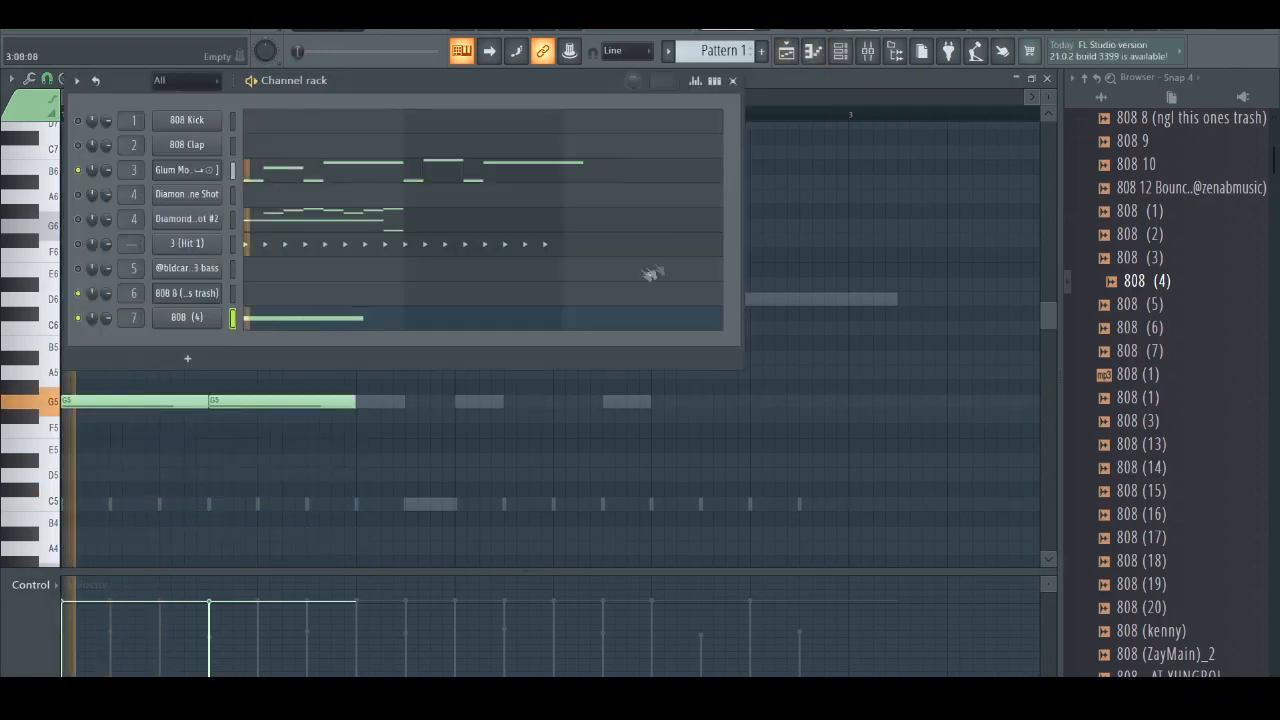
{"action": "left_click_drag", "start_coordinate": [1276, 167], "coordinate": [1276, 120]}
{"action": "scroll", "coordinate": [1150, 305], "scroll_direction": "down", "scroll_amount": 3}
{"action": "left_click", "coordinate": [1140, 300]}
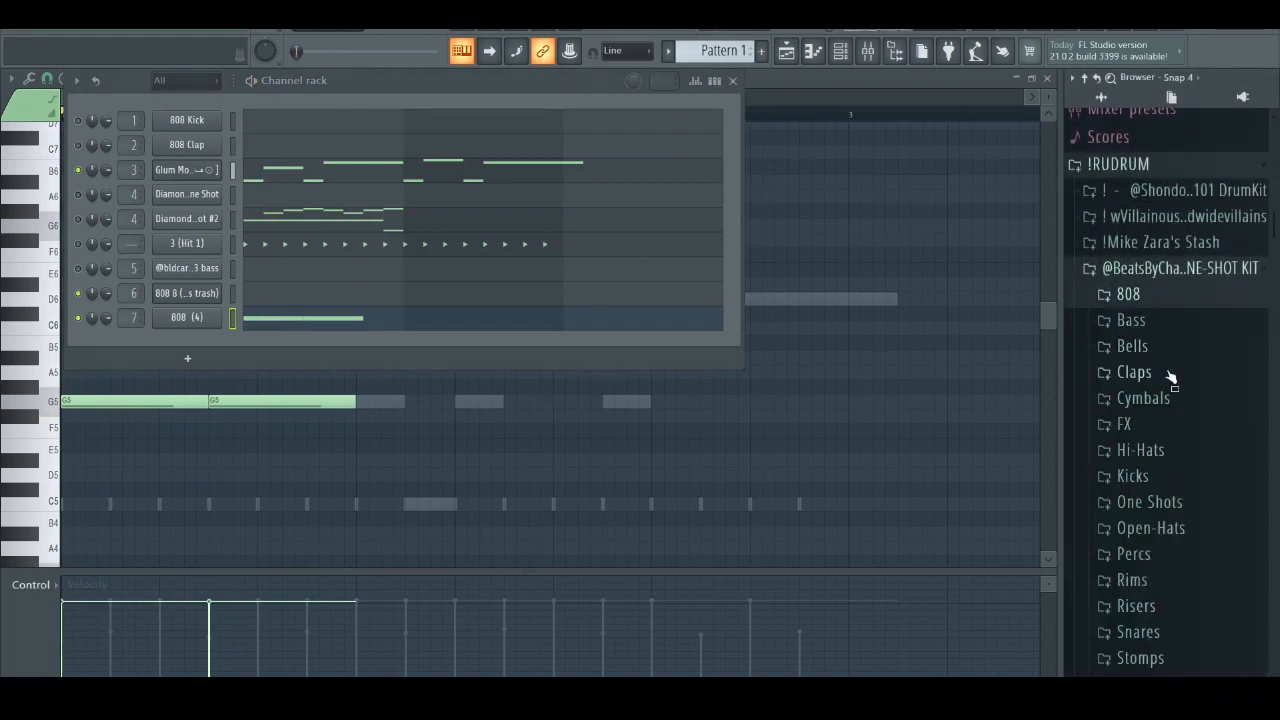
{"action": "left_click", "coordinate": [1170, 373]}
{"action": "left_click_drag", "start_coordinate": [222, 342], "coordinate": [185, 360]}
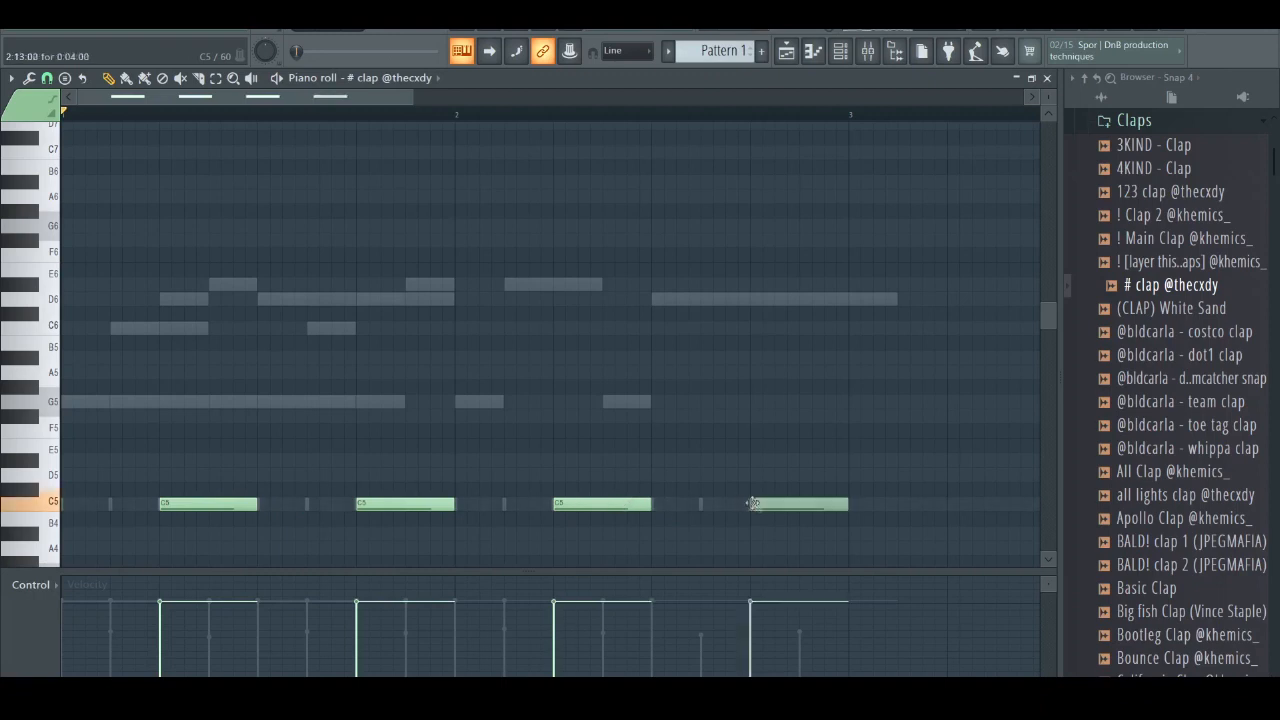
{"action": "left_click", "coordinate": [849, 60]}
{"action": "key", "text": "space"}
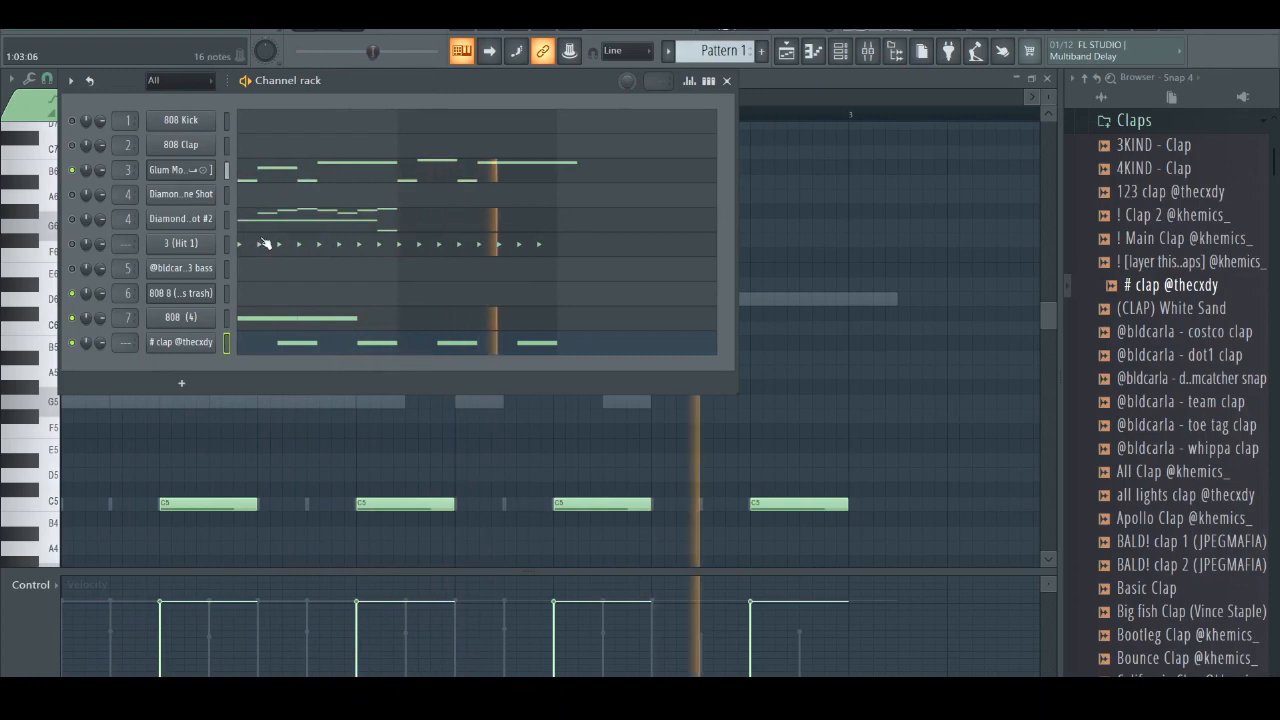
Shorten the last D6 note of the Glum Monte melody to end at bar 3, and play the pattern in the 3 (Hit 1) piano roll.
{"action": "left_click", "coordinate": [512, 170]}
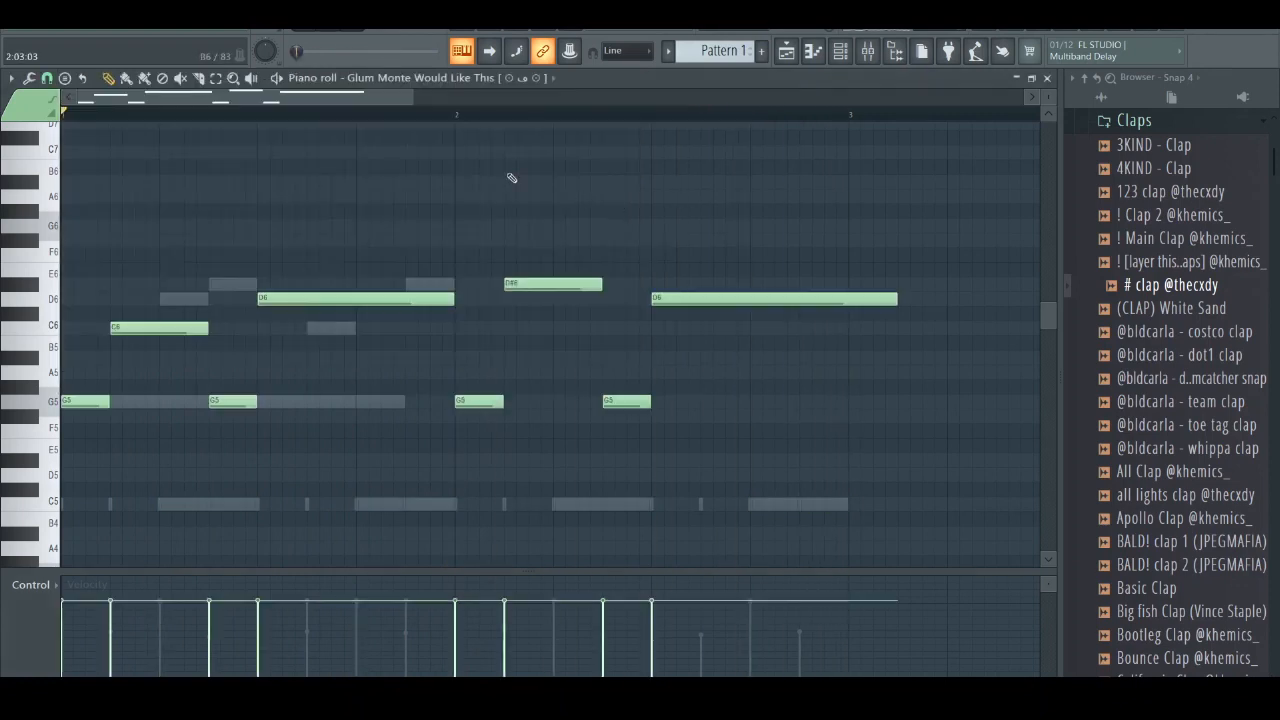
{"action": "left_click", "coordinate": [843, 60]}
{"action": "left_click", "coordinate": [364, 249]}
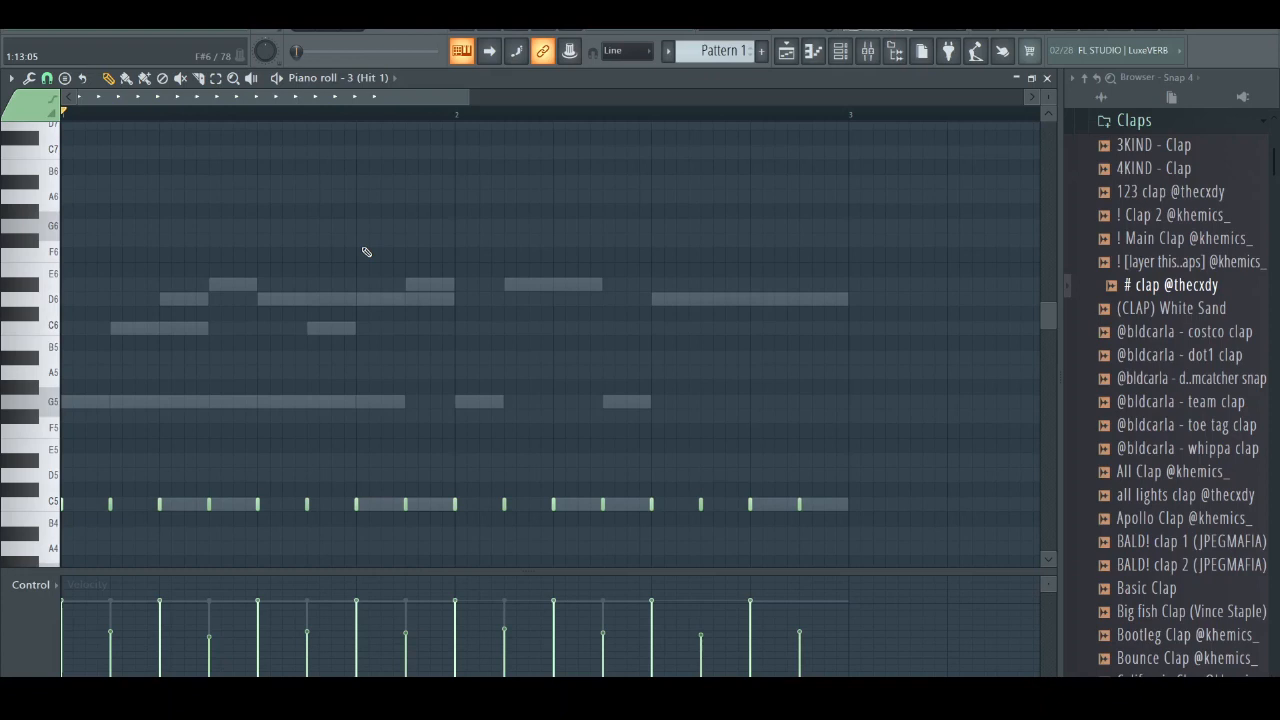
{"action": "key", "text": "space"}
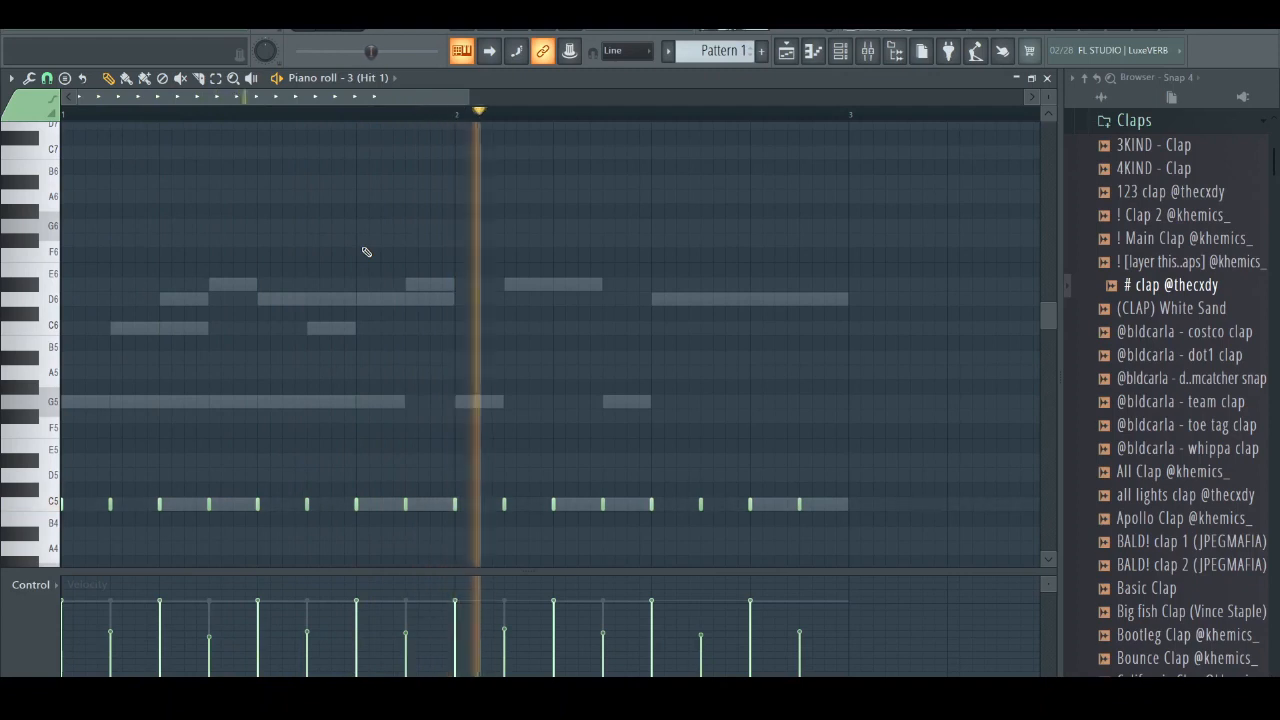
Place Pattern 1 at the start of Track 1 in the playlist and reopen its channels for editing.
{"action": "left_click", "coordinate": [789, 54]}
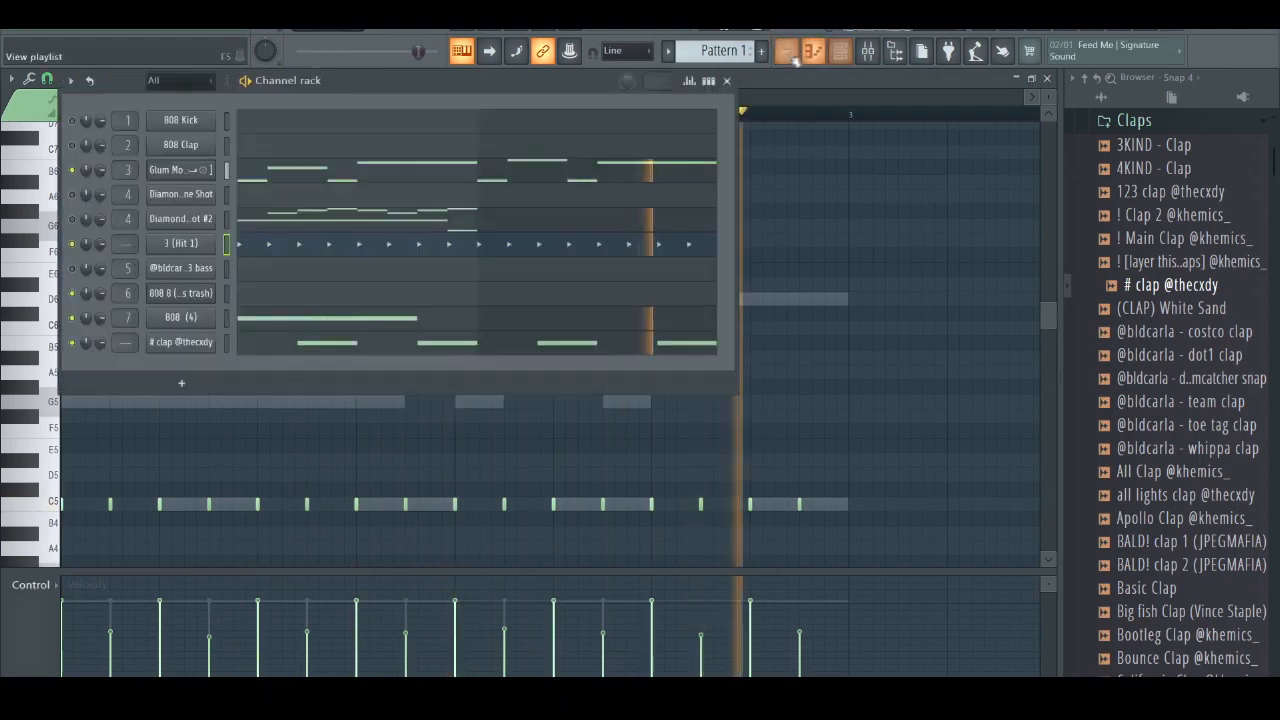
{"action": "left_click_drag", "start_coordinate": [321, 150], "coordinate": [203, 128]}
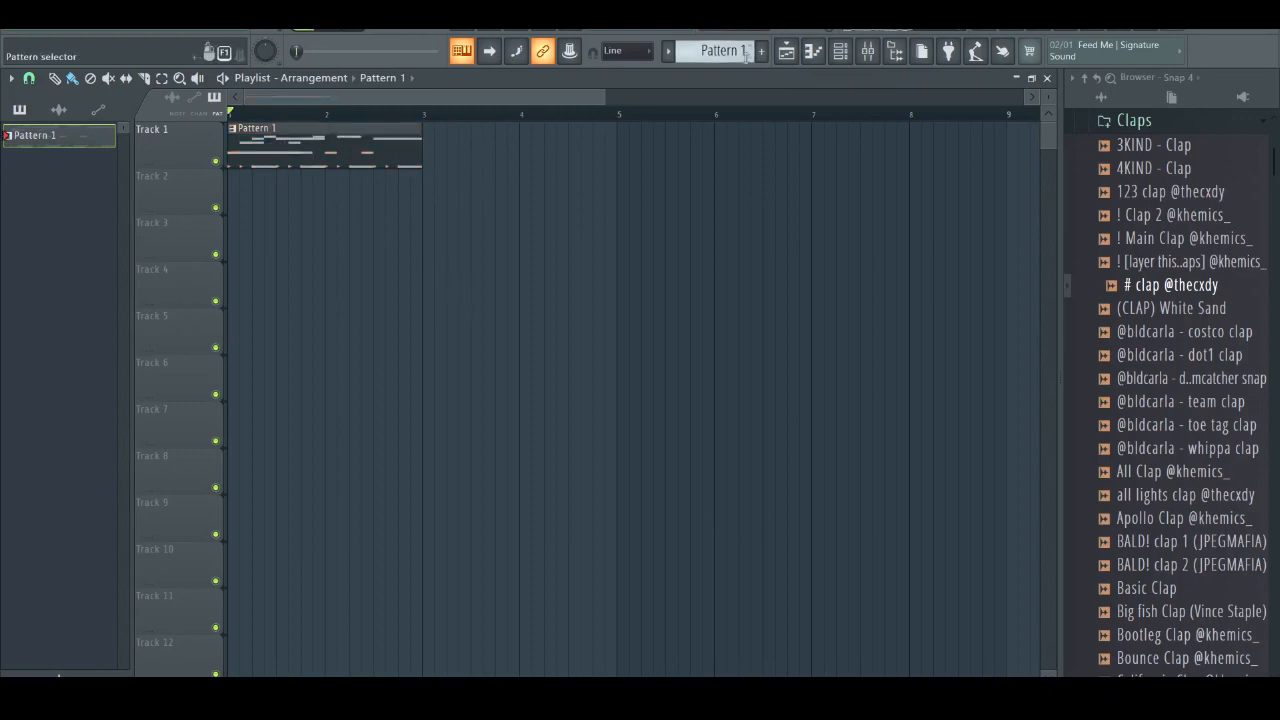
{"action": "double_click", "coordinate": [278, 159]}
{"action": "left_click", "coordinate": [840, 51]}
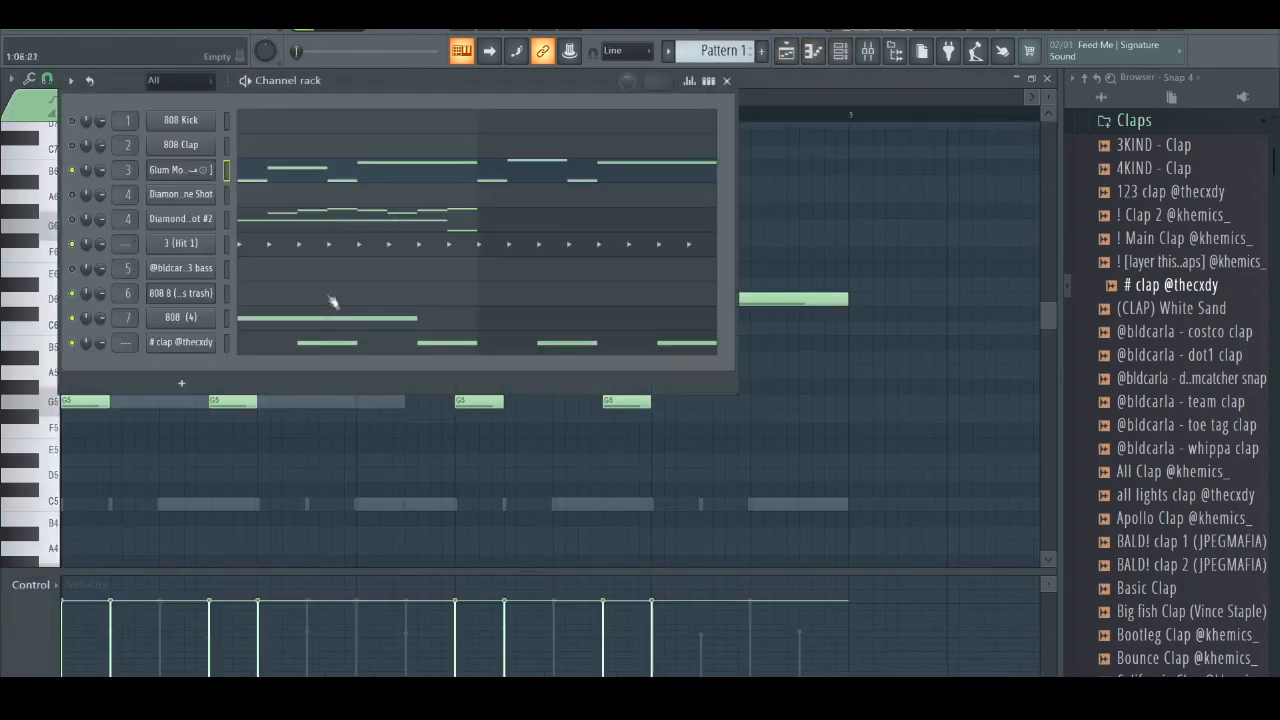
Add a G5 note to the 808 (4) channel halfway through beat 2 of bar 2 and listen to the pattern.
{"action": "left_click", "coordinate": [332, 316]}
{"action": "left_click_drag", "start_coordinate": [468, 97], "coordinate": [523, 103]}
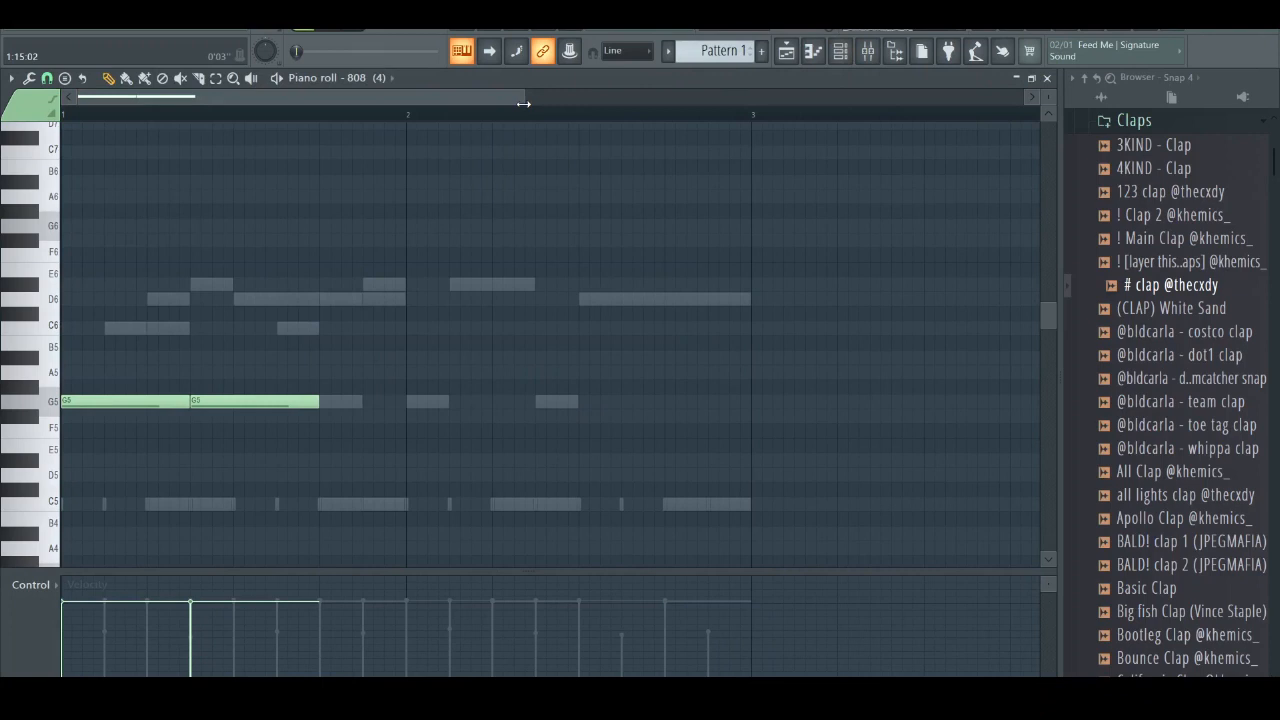
{"action": "key", "text": "space"}
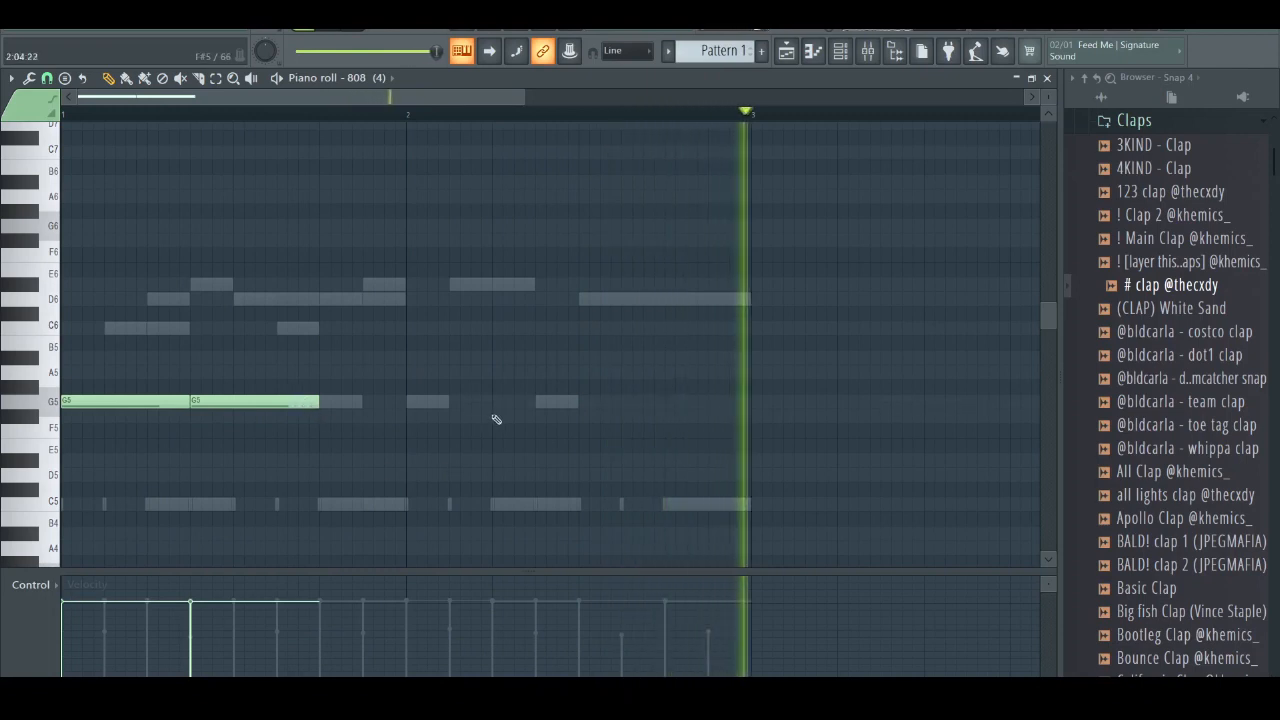
{"action": "left_click", "coordinate": [540, 401]}
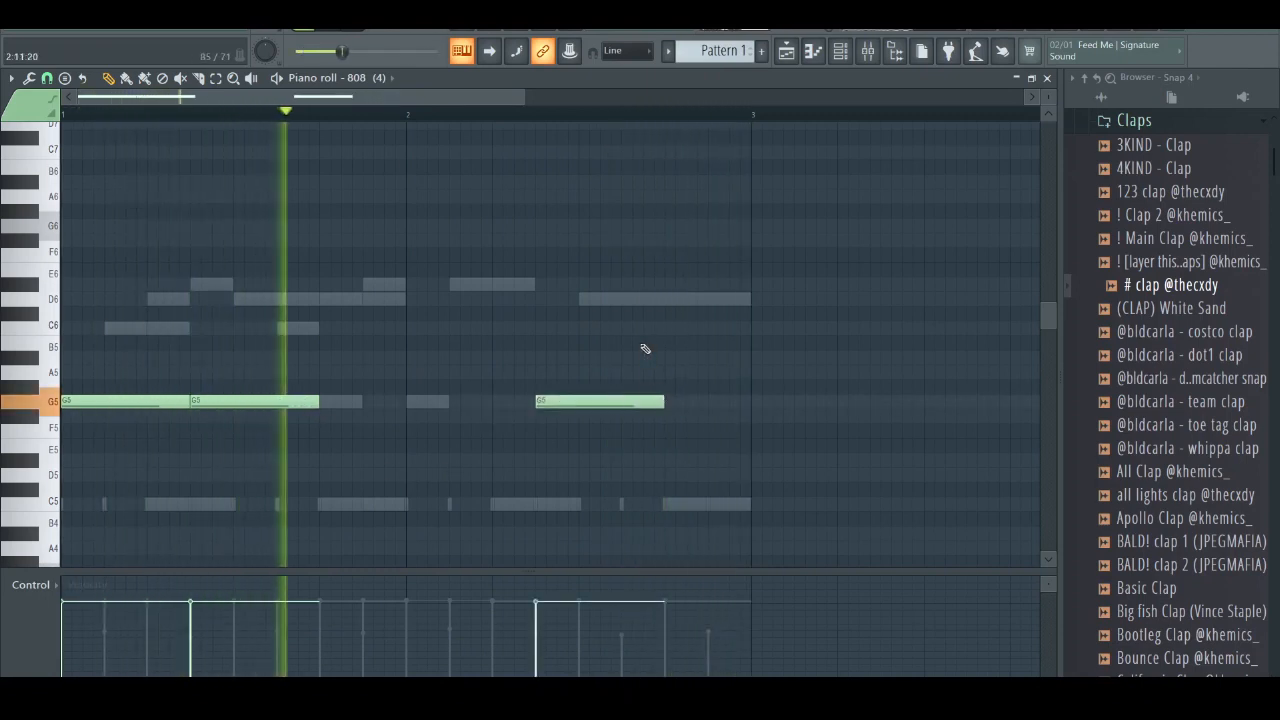
{"action": "key", "text": "space"}
{"action": "key", "text": "space"}
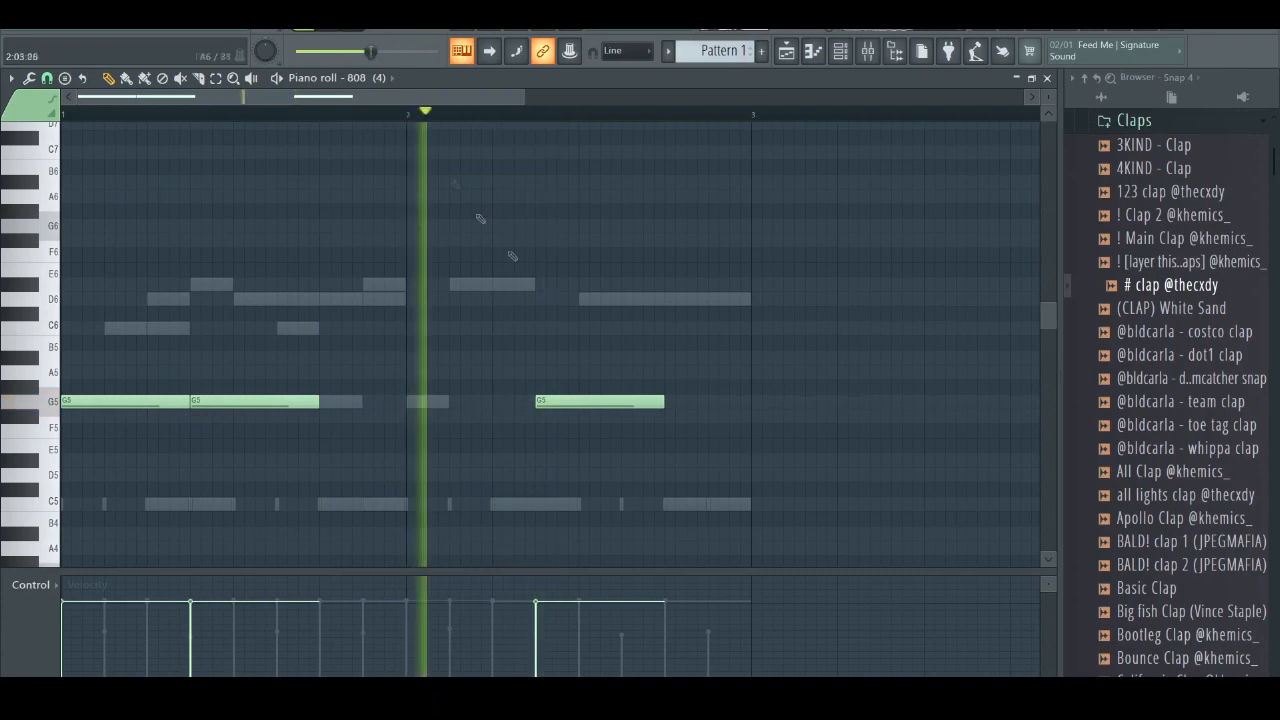
Break the bar 2 G5 note of 808 (4) into a roll of five shorter notes and listen to it.
{"action": "key", "text": "space"}
{"action": "left_click_drag", "start_coordinate": [662, 401], "coordinate": [604, 403]}
{"action": "left_click", "coordinate": [591, 402]}
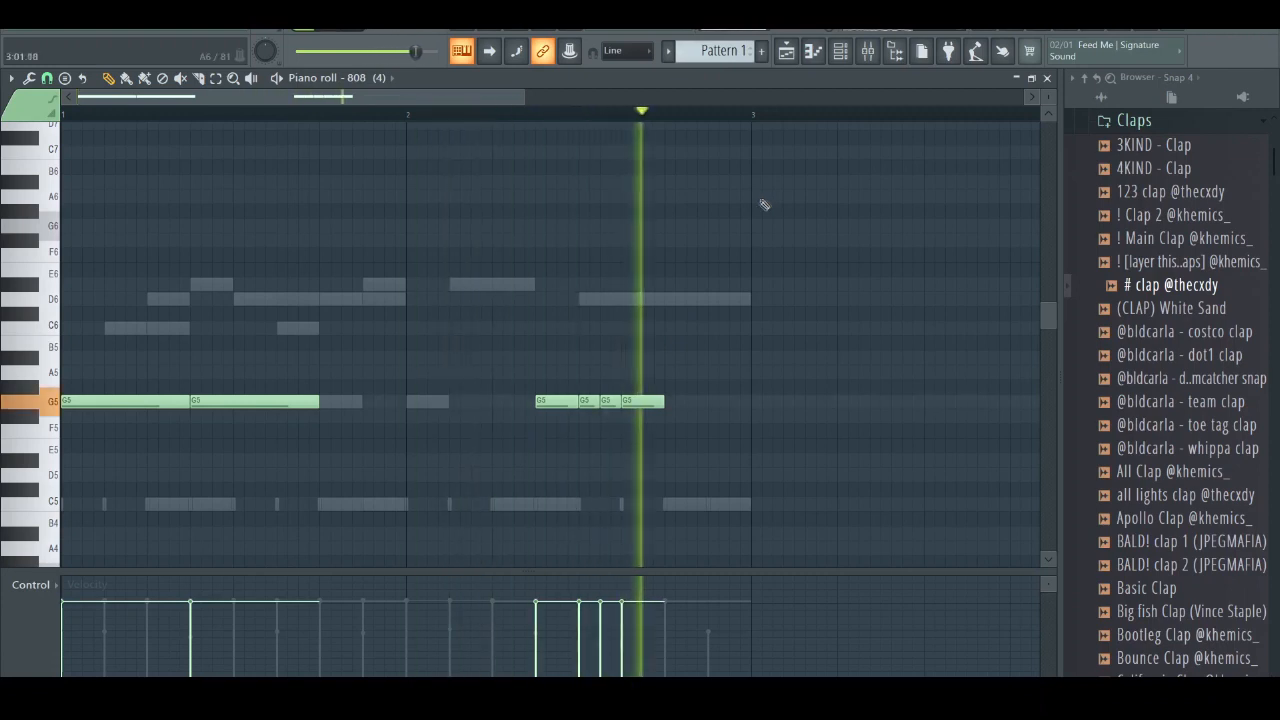
{"action": "key", "text": "space"}
{"action": "left_click", "coordinate": [591, 400]}
{"action": "key", "text": "space"}
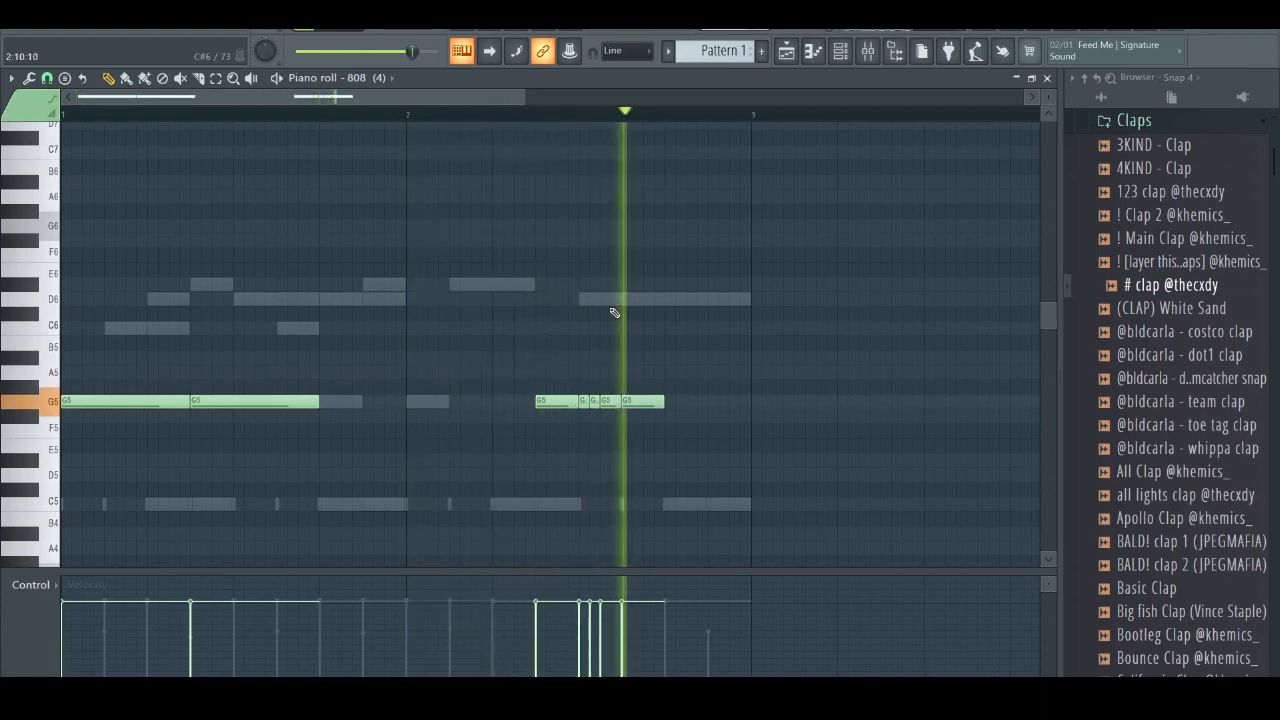
{"action": "key", "text": "space"}
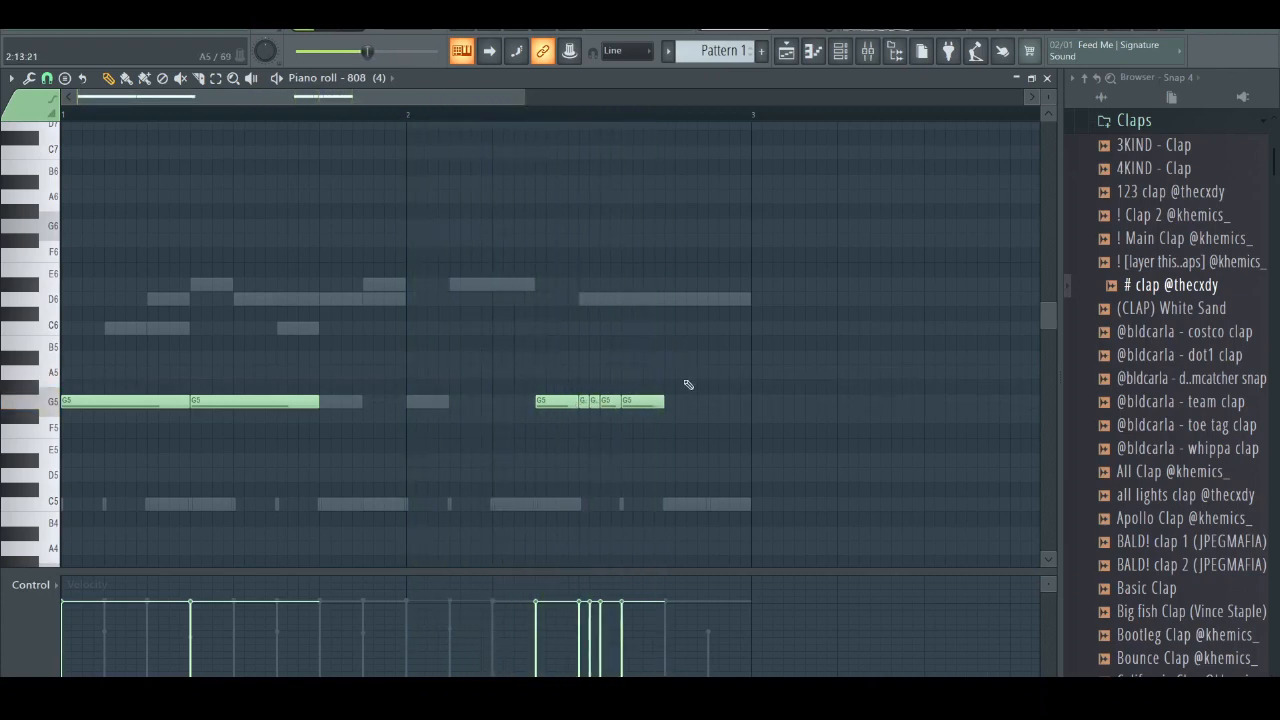
Add a short D6 note to 808 (4) on the last half beat of bar 2, ending at bar 3.
{"action": "left_click", "coordinate": [714, 299]}
{"action": "left_click_drag", "start_coordinate": [754, 336], "coordinate": [714, 262]}
{"action": "left_click", "coordinate": [722, 238], "text": "ctrl"}
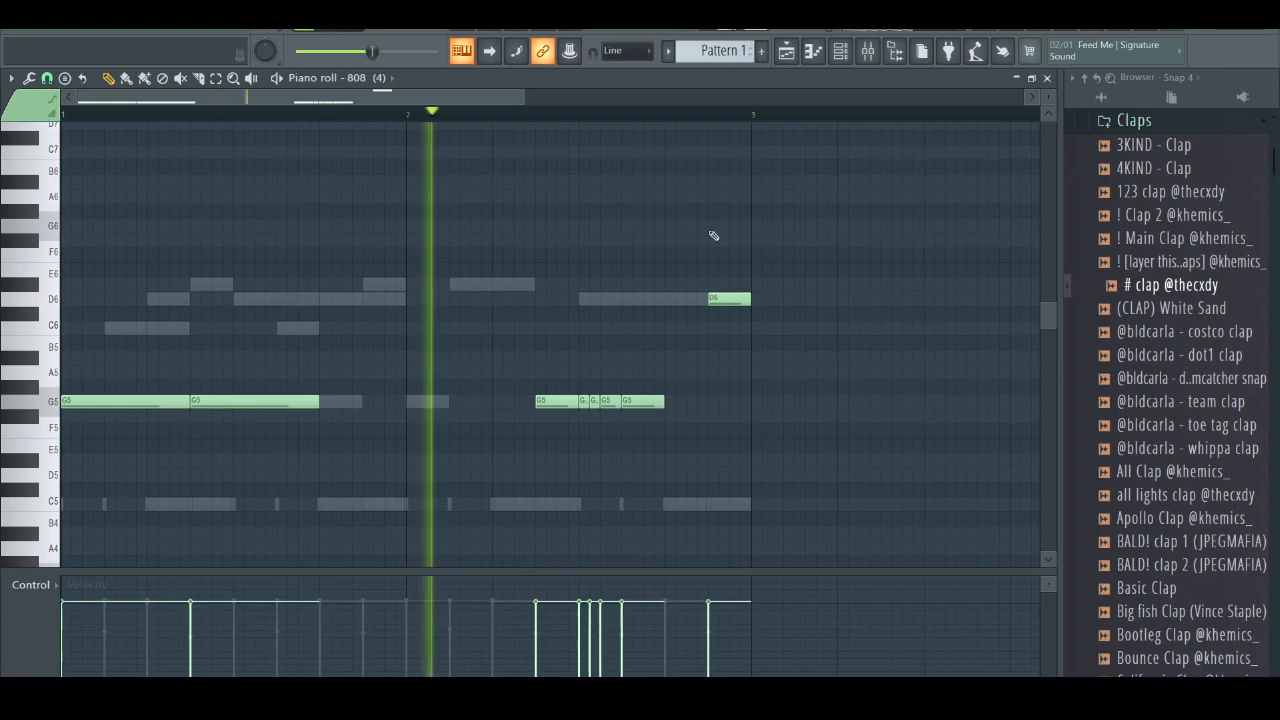
{"action": "key", "text": "space"}
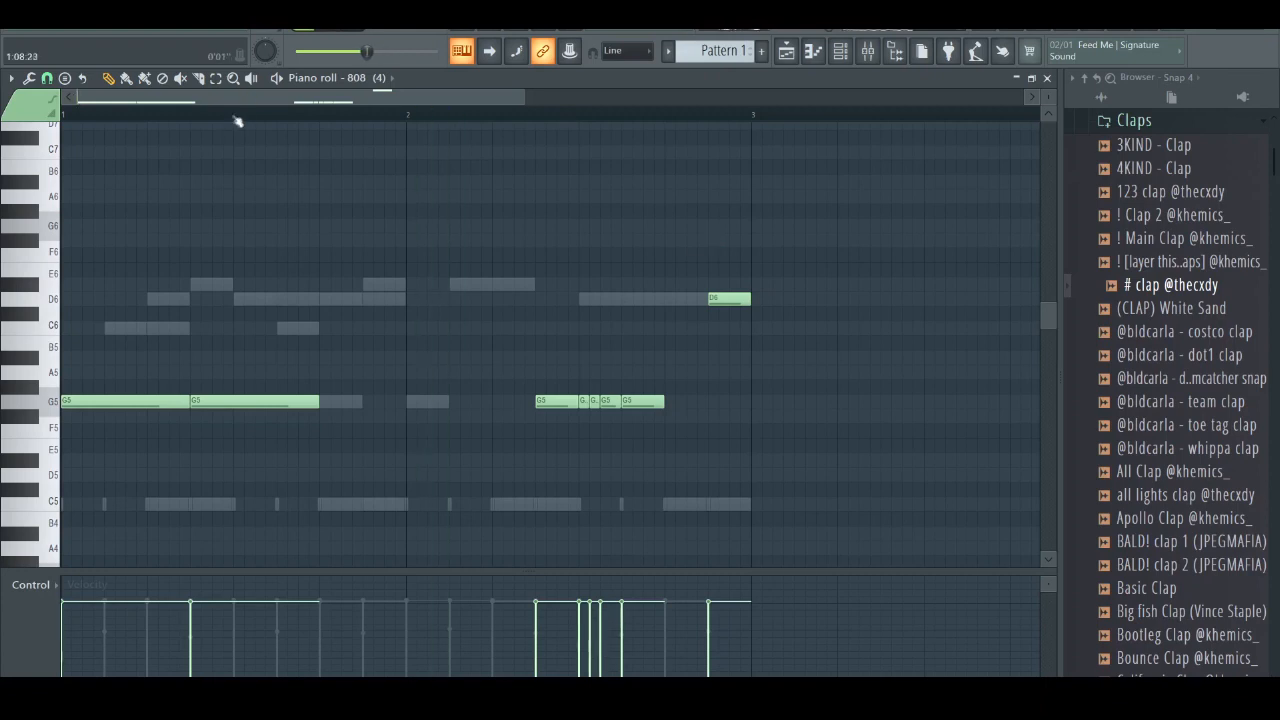
Play Pattern 1 through the channel rack and examine the 3 (Hit 1) notes in its piano roll.
{"action": "left_click", "coordinate": [843, 55]}
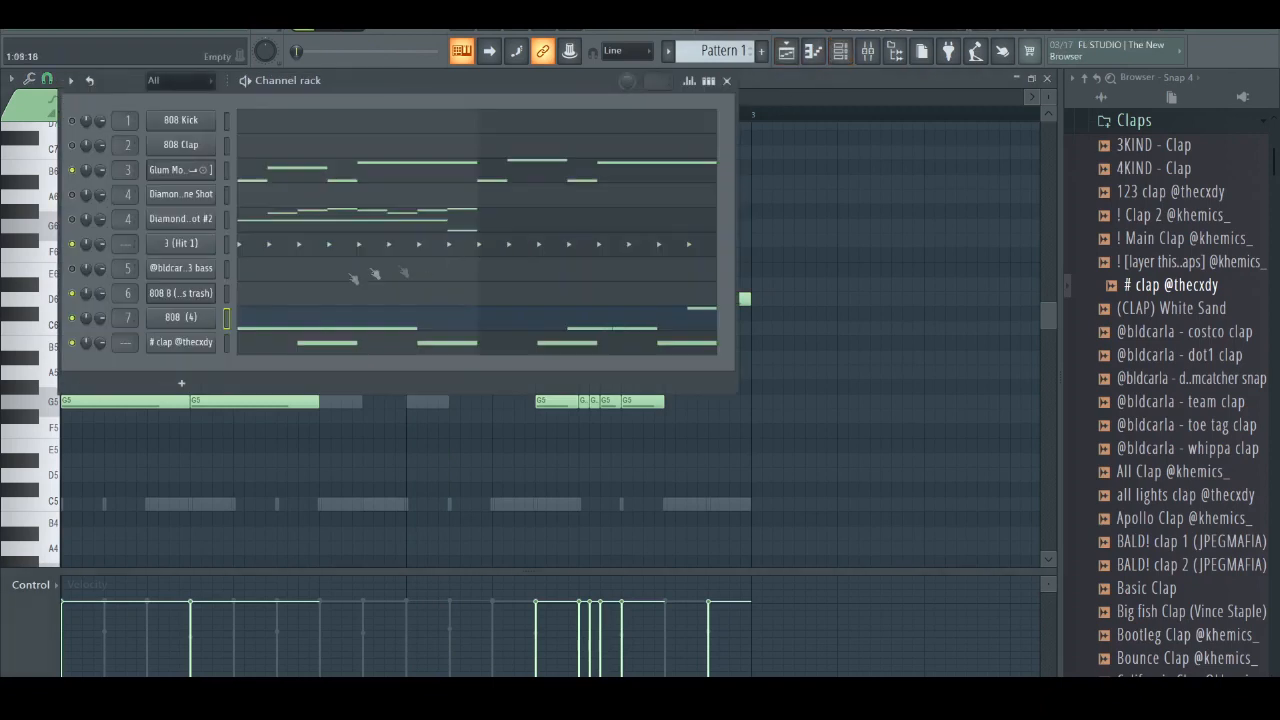
{"action": "key", "text": "space"}
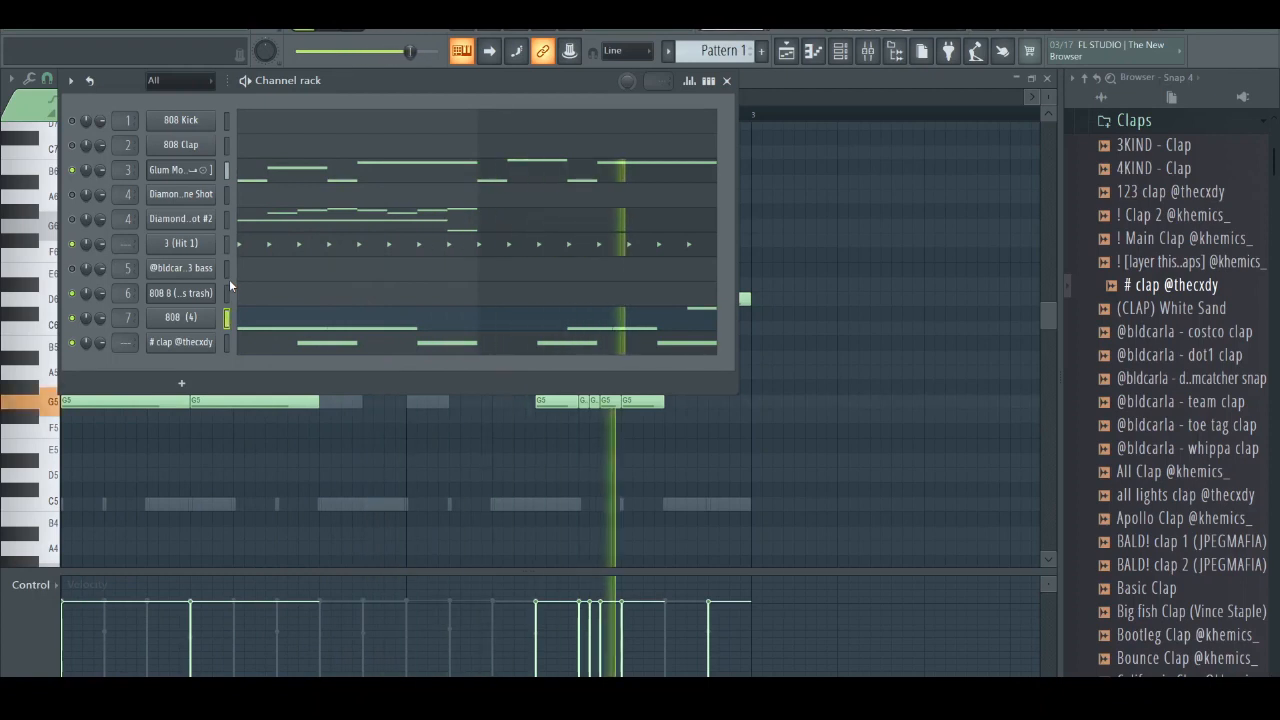
{"action": "left_click", "coordinate": [310, 249]}
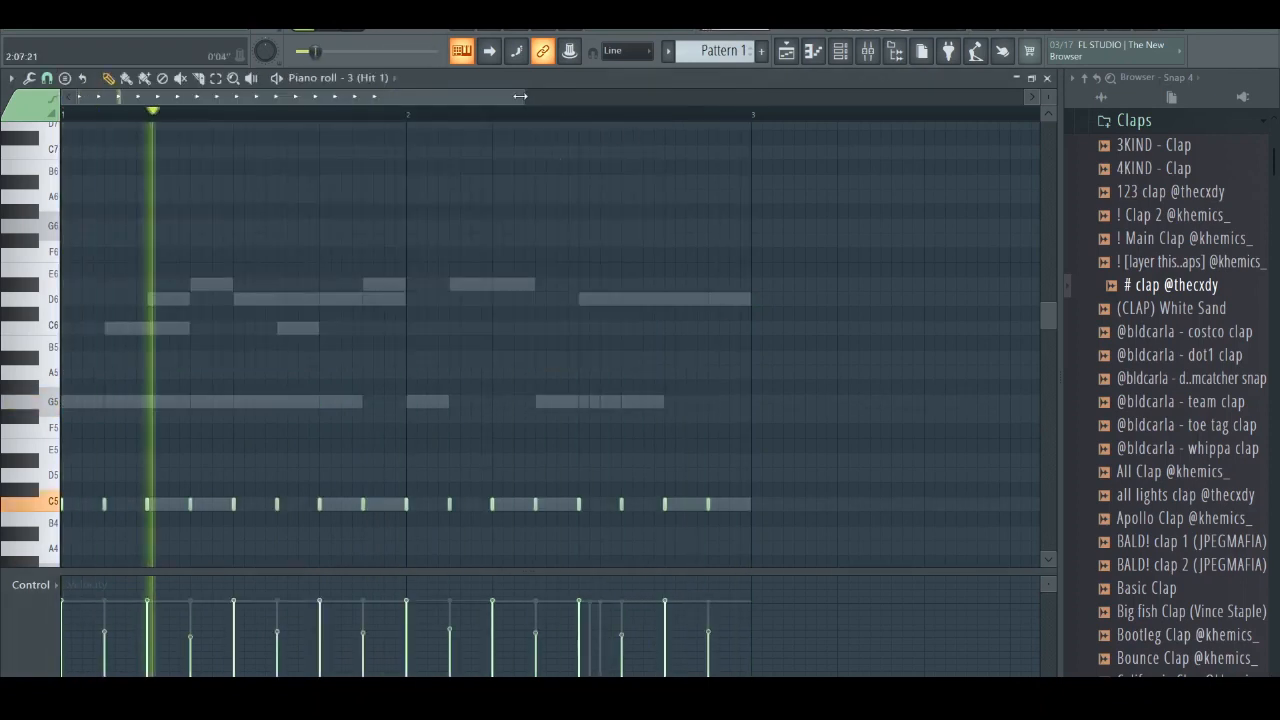
{"action": "left_click", "coordinate": [840, 52]}
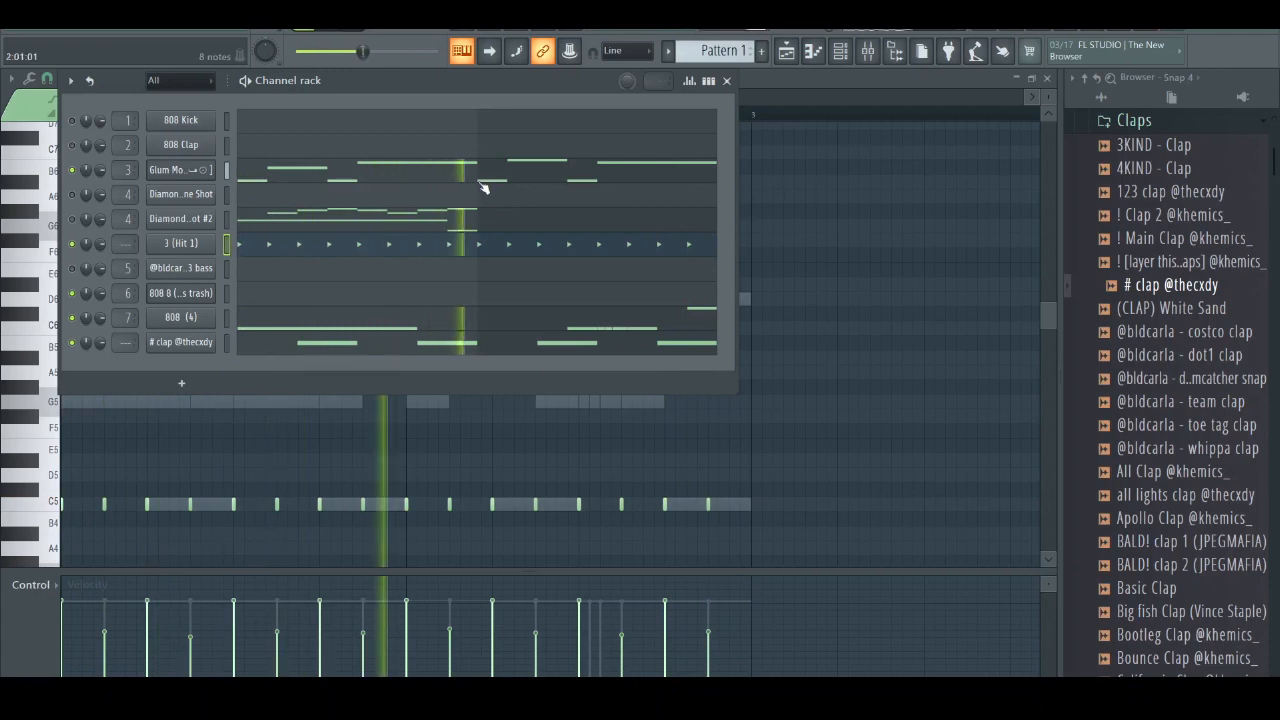
Repeat the Pattern 1 clip three times in a row along Track 1 of the playlist.
{"action": "left_click", "coordinate": [868, 51]}
{"action": "left_click", "coordinate": [786, 51]}
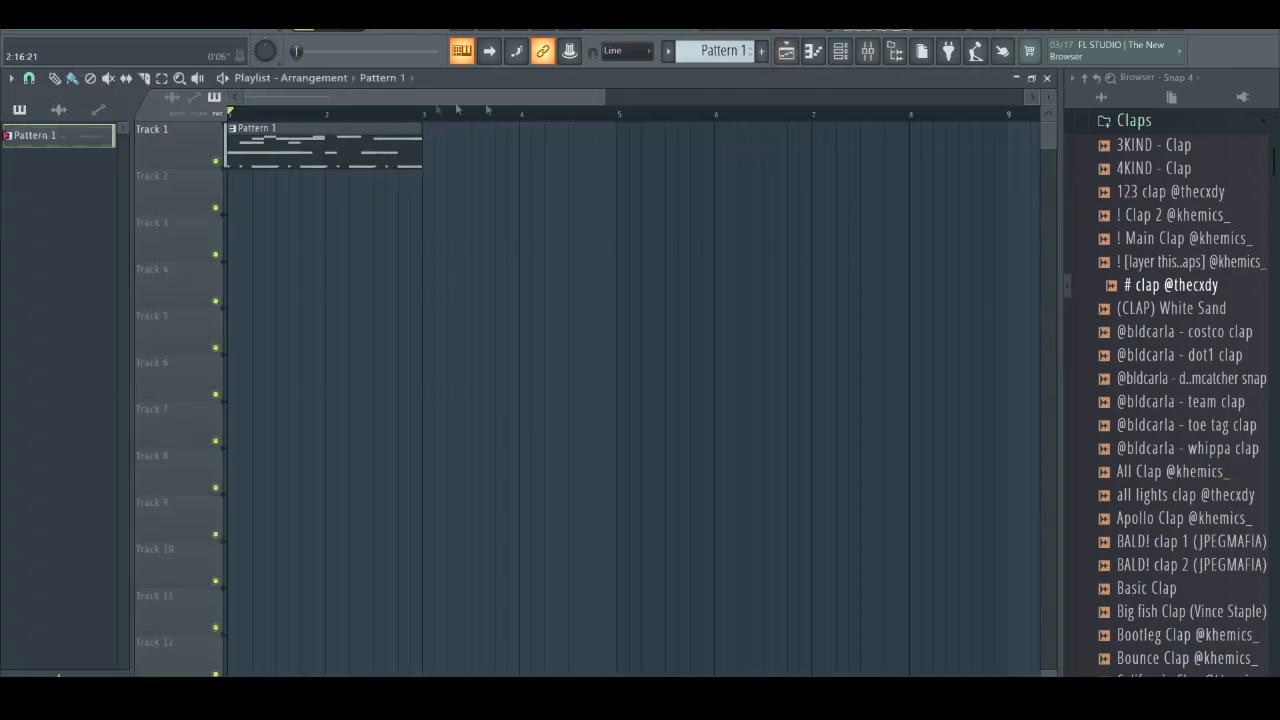
{"action": "left_click_drag", "start_coordinate": [592, 102], "coordinate": [510, 100]}
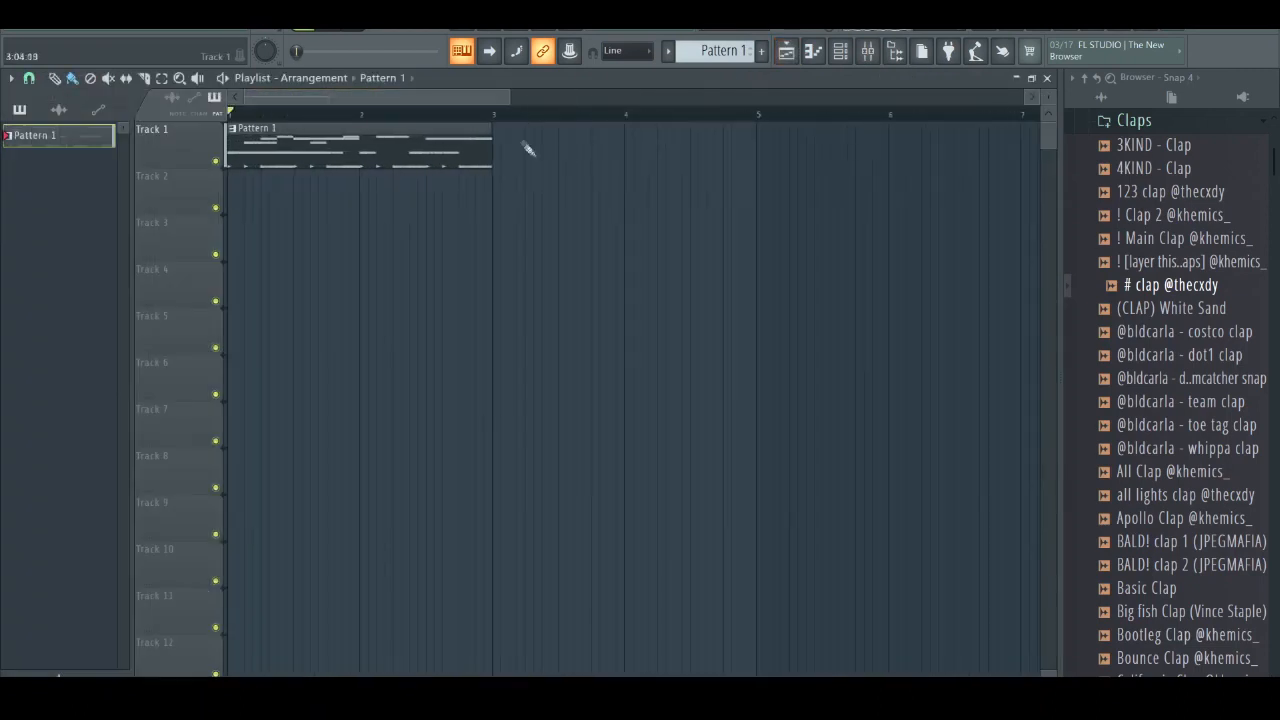
{"action": "key", "text": "ctrl+a"}
{"action": "key", "text": "ctrl+b"}
{"action": "key", "text": "ctrl+b"}
{"action": "key", "text": "ctrl+b"}
{"action": "left_click_drag", "start_coordinate": [400, 98], "coordinate": [320, 102]}
{"action": "key", "text": "ctrl+d"}
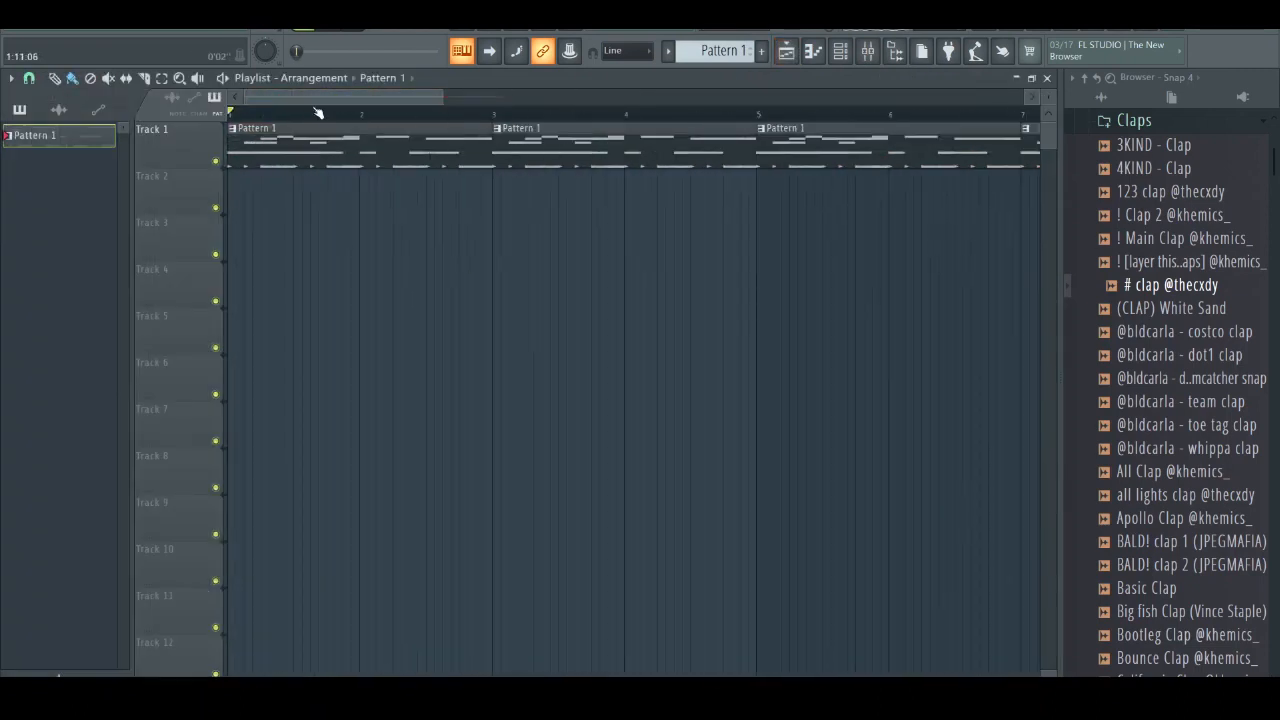
Load the 111 - NEW 1 preset from the ! folder in !RUSLA DRUMBOY onto mixer Insert 2.
{"action": "left_click", "coordinate": [868, 51]}
{"action": "left_click", "coordinate": [1147, 124]}
{"action": "scroll", "coordinate": [1163, 218], "scroll_direction": "up", "scroll_amount": 5}
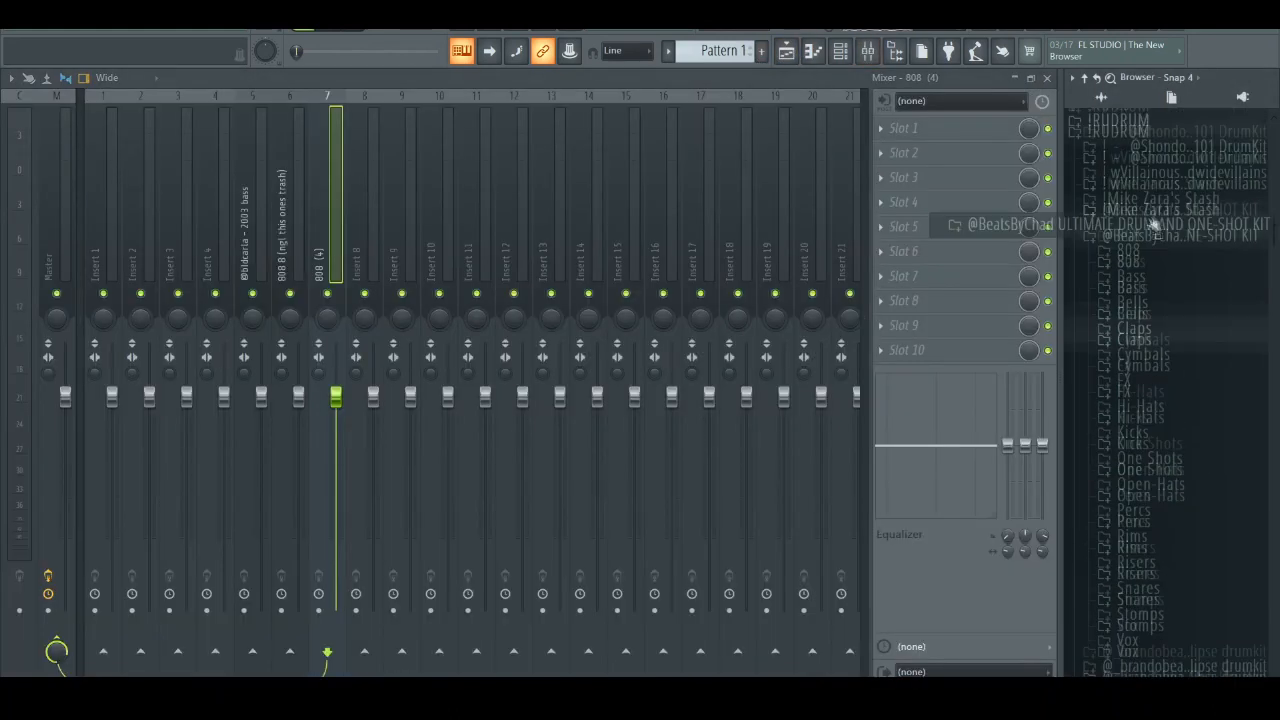
{"action": "left_click", "coordinate": [1160, 318]}
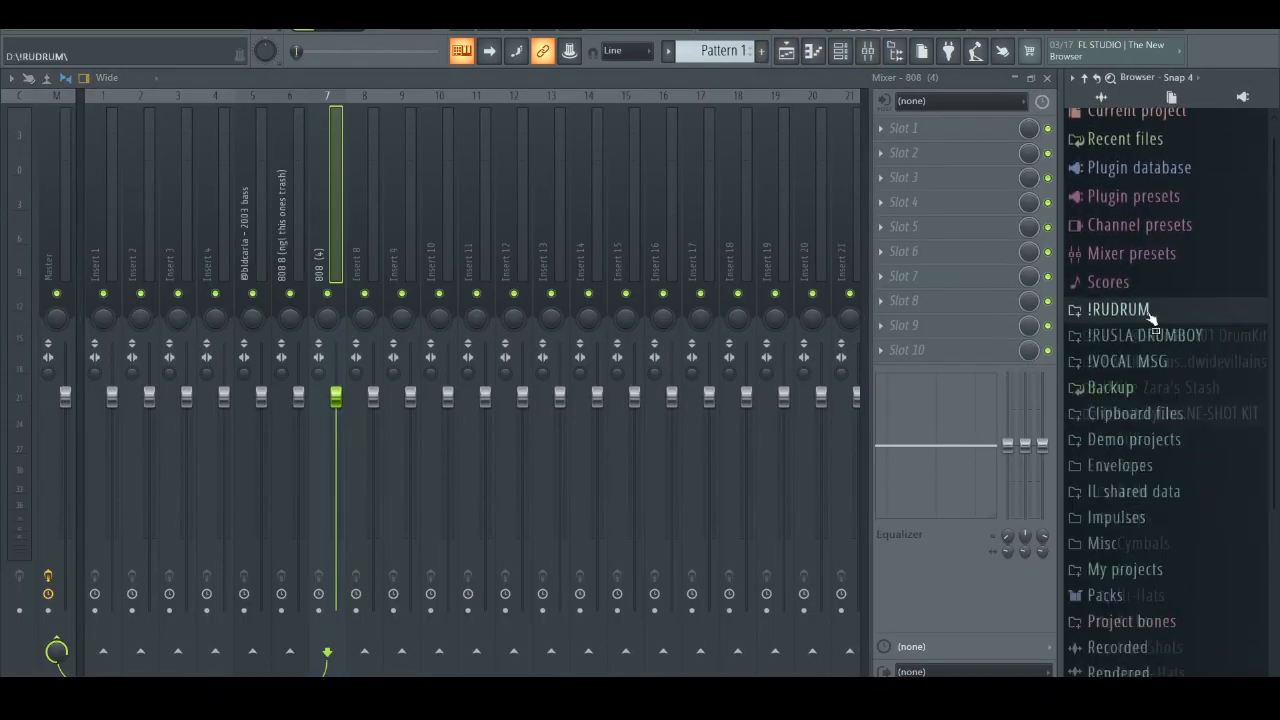
{"action": "left_click", "coordinate": [1160, 331]}
{"action": "left_click", "coordinate": [1140, 210]}
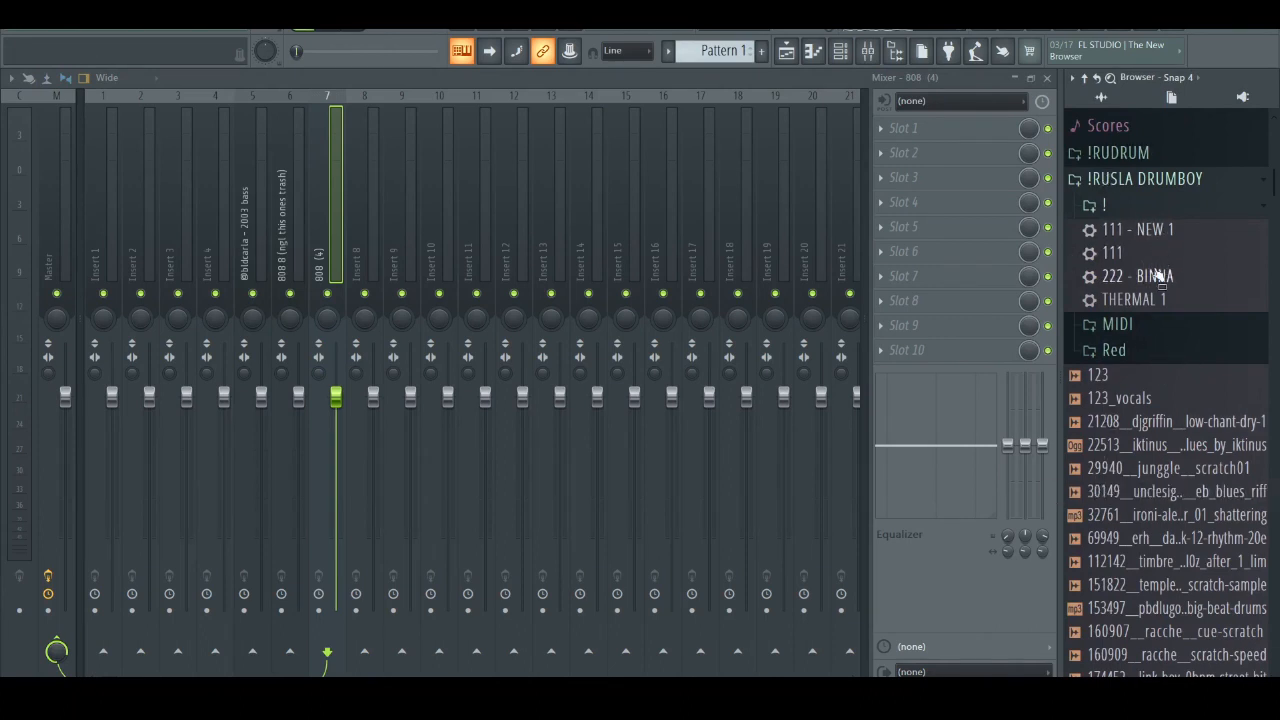
{"action": "left_click_drag", "start_coordinate": [1157, 230], "coordinate": [140, 150]}
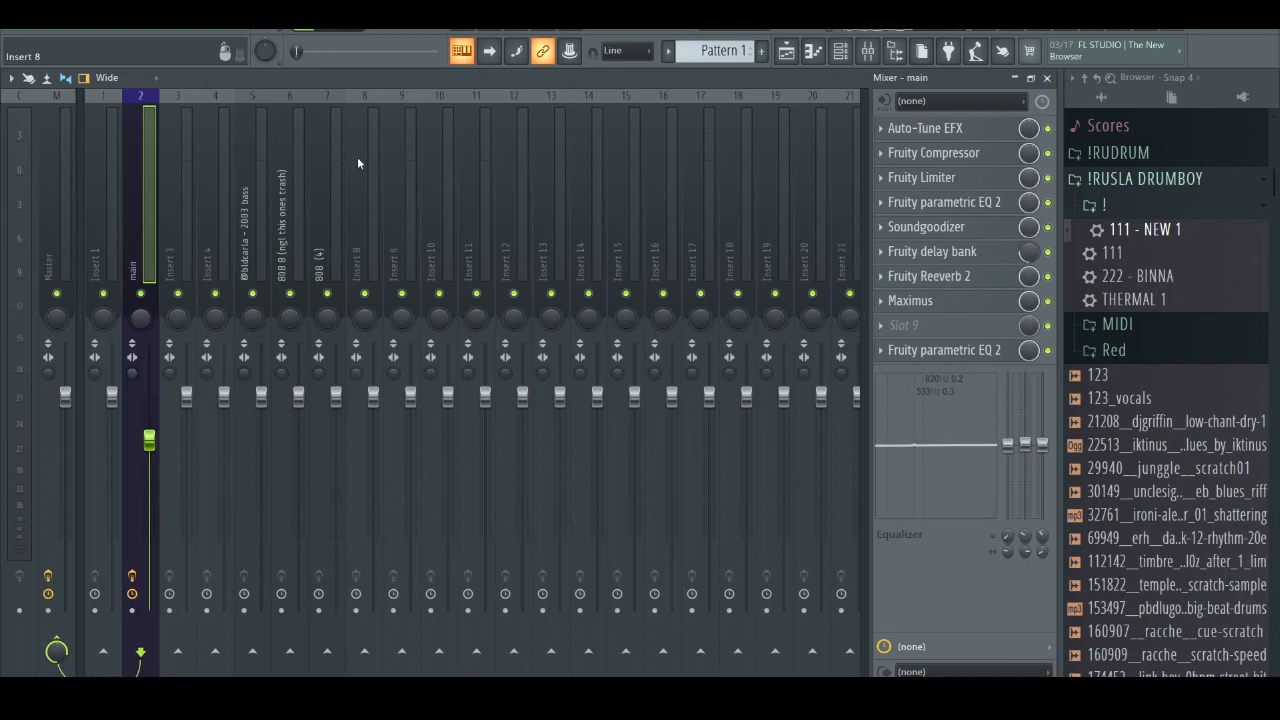
Set the Auto-Tune EFX key on the main track to G and load the 222 - BINNA preset onto Insert 3.
{"action": "left_click", "coordinate": [971, 132]}
{"action": "left_click", "coordinate": [215, 221]}
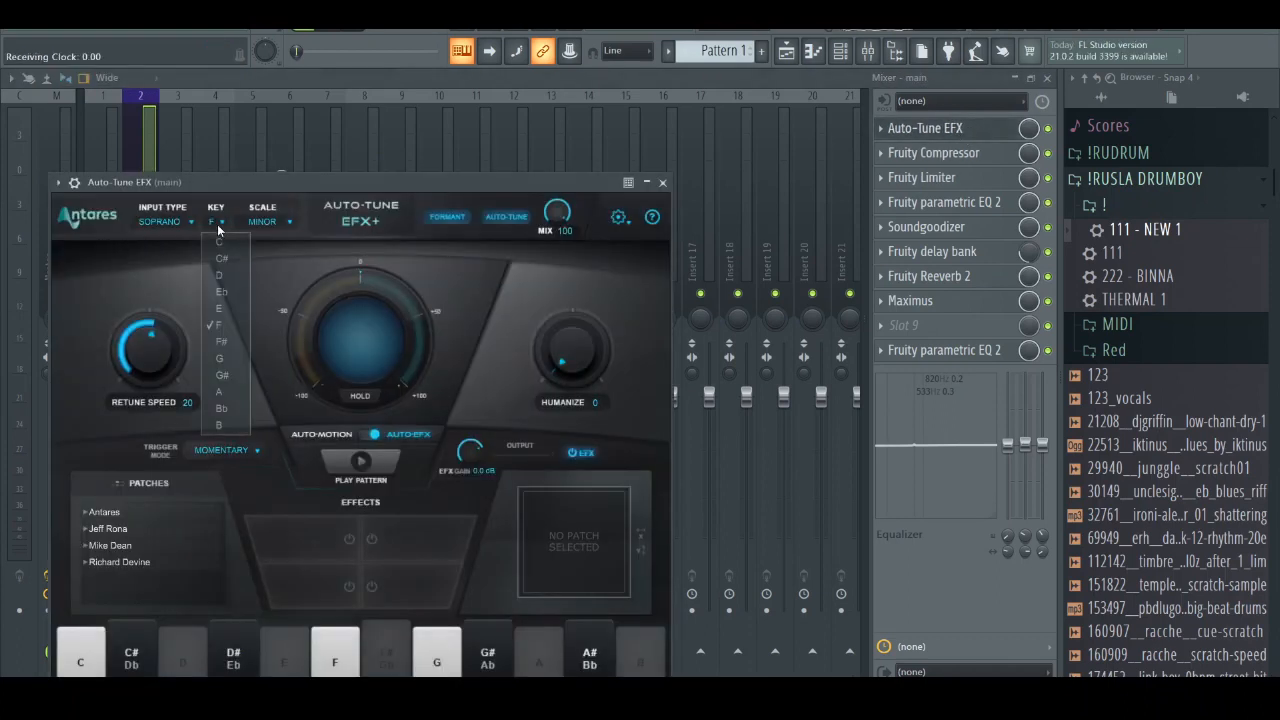
{"action": "left_click", "coordinate": [222, 357]}
{"action": "left_click_drag", "start_coordinate": [262, 183], "coordinate": [286, 187]}
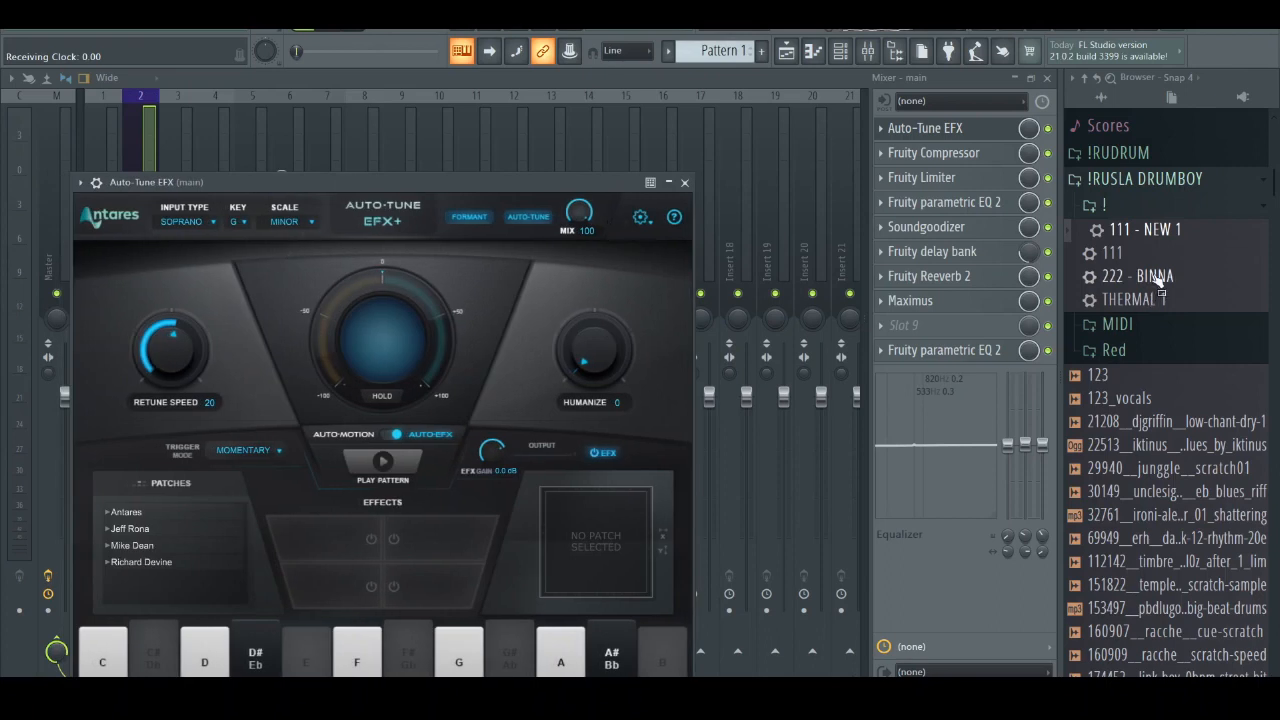
{"action": "left_click", "coordinate": [652, 78]}
{"action": "left_click_drag", "start_coordinate": [1146, 276], "coordinate": [171, 144]}
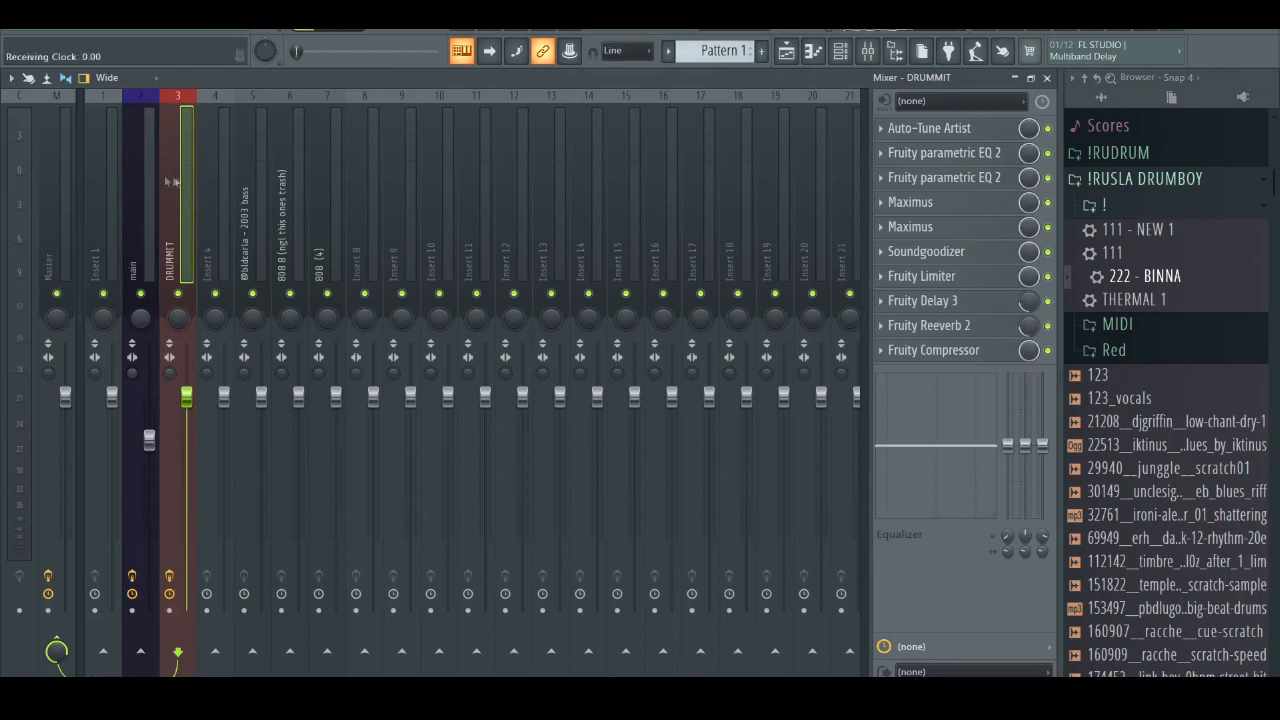
Set the audio input of mixer Insert 1 to mono In 1, and close the mixer and Auto-Tune windows.
{"action": "left_click", "coordinate": [92, 181]}
{"action": "left_click", "coordinate": [955, 100]}
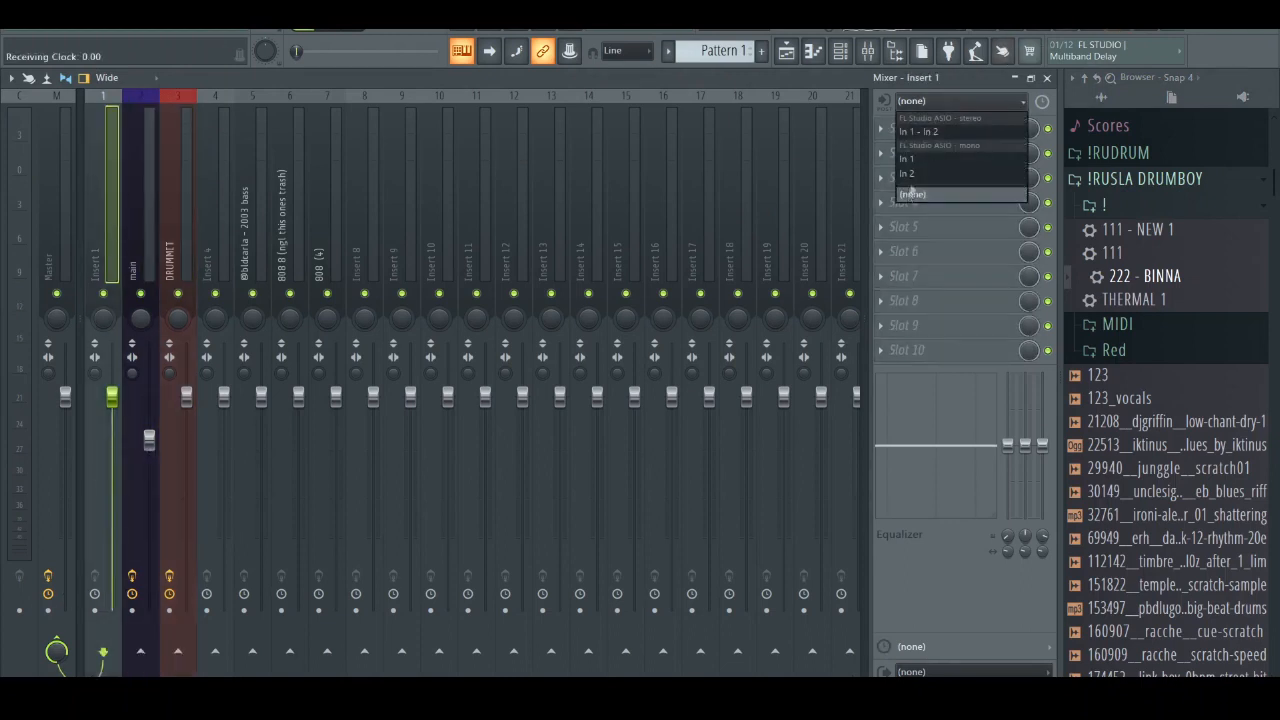
{"action": "left_click", "coordinate": [930, 159]}
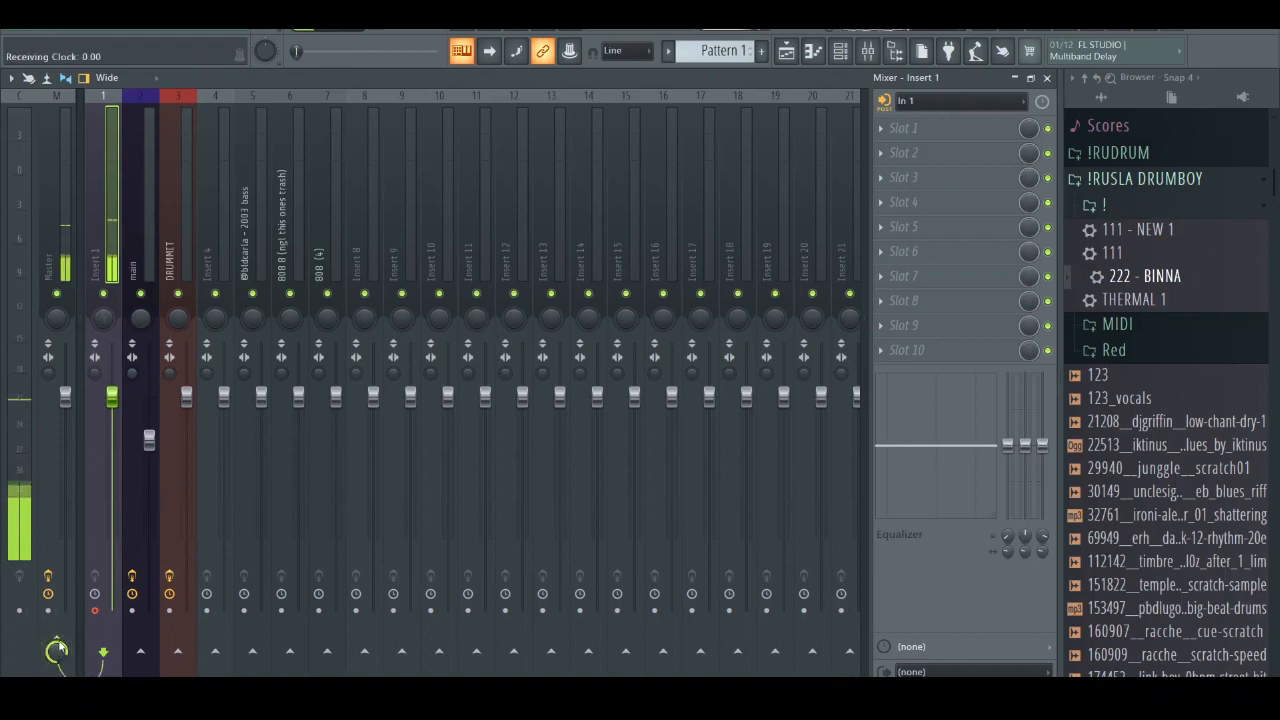
{"action": "left_click", "coordinate": [1047, 79]}
{"action": "left_click", "coordinate": [689, 183]}
Try repeating the Pattern 1 sequence further along Track 1, and remove every copy after the first clip.
{"action": "left_click_drag", "start_coordinate": [442, 98], "coordinate": [382, 98]}
{"action": "key", "text": "ctrl+a"}
{"action": "key", "text": "ctrl+b"}
{"action": "key", "text": "ctrl+b"}
{"action": "key", "text": "ctrl+b"}
{"action": "key", "text": "ctrl+d"}
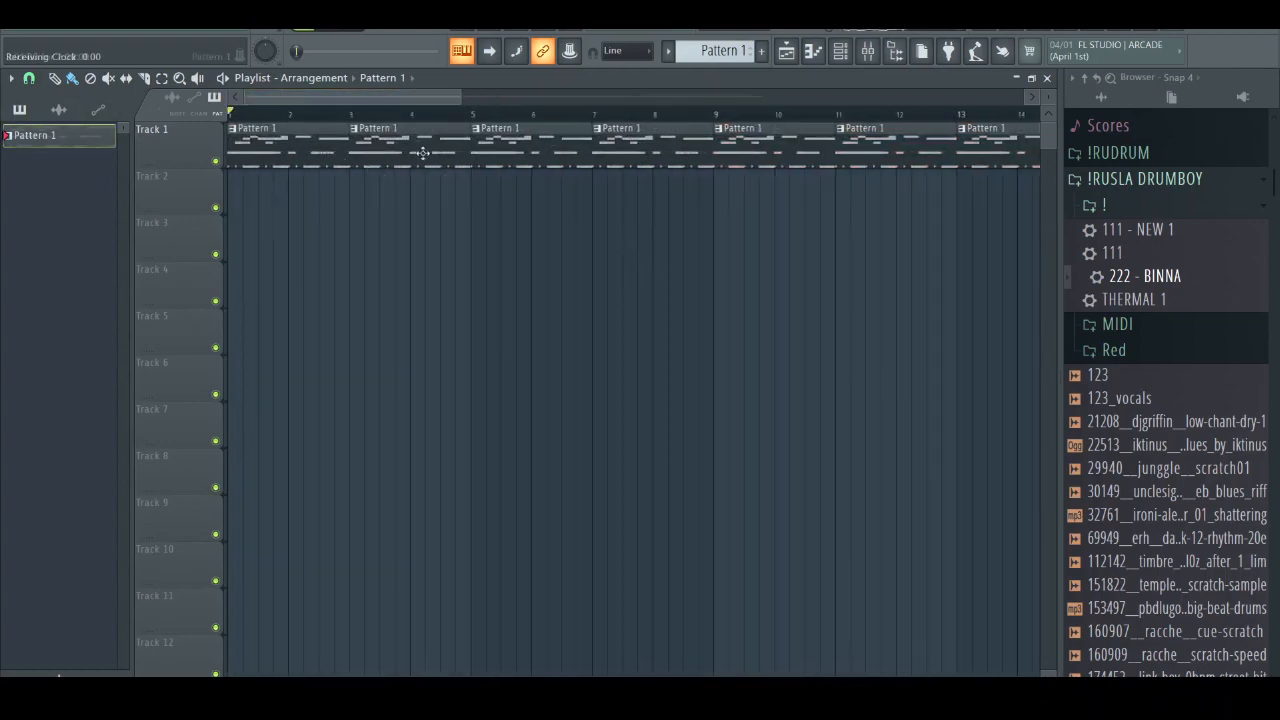
{"action": "key", "text": "ctrl+alt+z"}
{"action": "key", "text": "ctrl+alt+z"}
{"action": "key", "text": "ctrl+alt+z"}
{"action": "key", "text": "ctrl+d"}
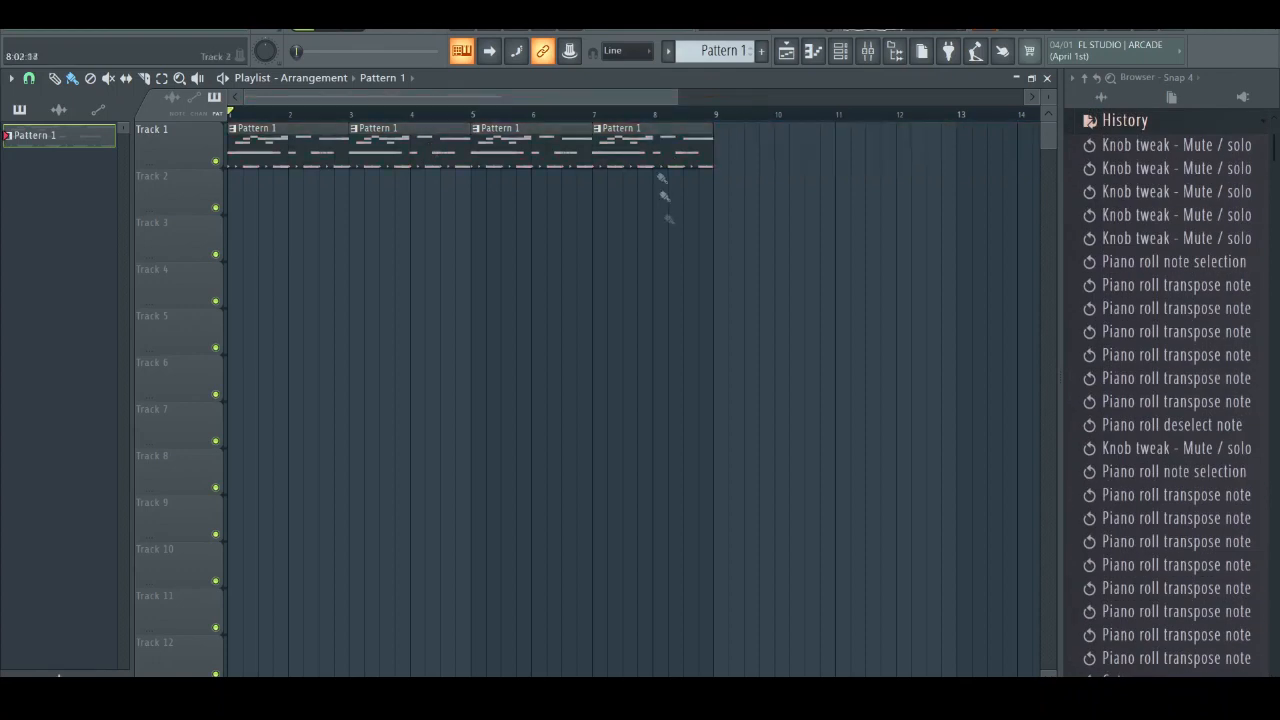
{"action": "left_click_drag", "start_coordinate": [655, 155], "coordinate": [355, 157]}
Split Pattern 1 by channel into clips on Tracks 1 to 5 and extend the Diamond Wav clip to bar 3.
{"action": "right_click", "coordinate": [73, 136]}
{"action": "left_click", "coordinate": [178, 270]}
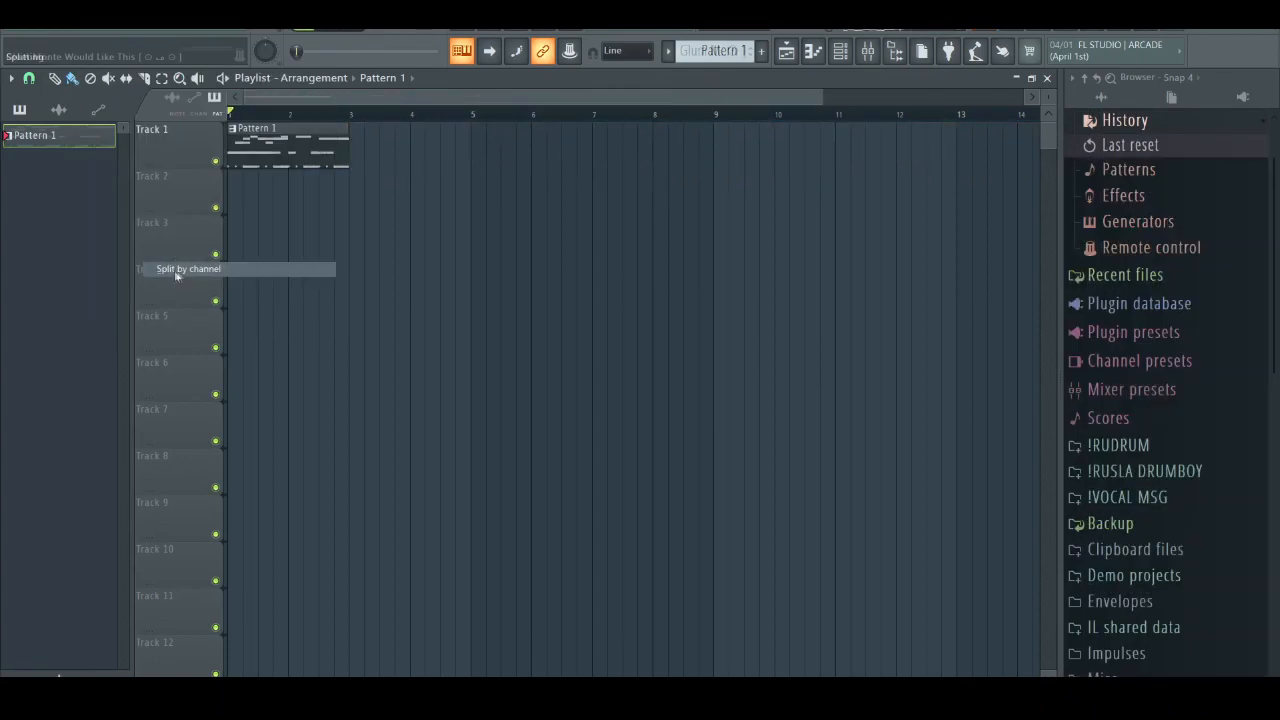
{"action": "left_click", "coordinate": [84, 244]}
{"action": "left_click_drag", "start_coordinate": [70, 138], "coordinate": [250, 147]}
{"action": "left_click_drag", "start_coordinate": [285, 190], "coordinate": [347, 195]}
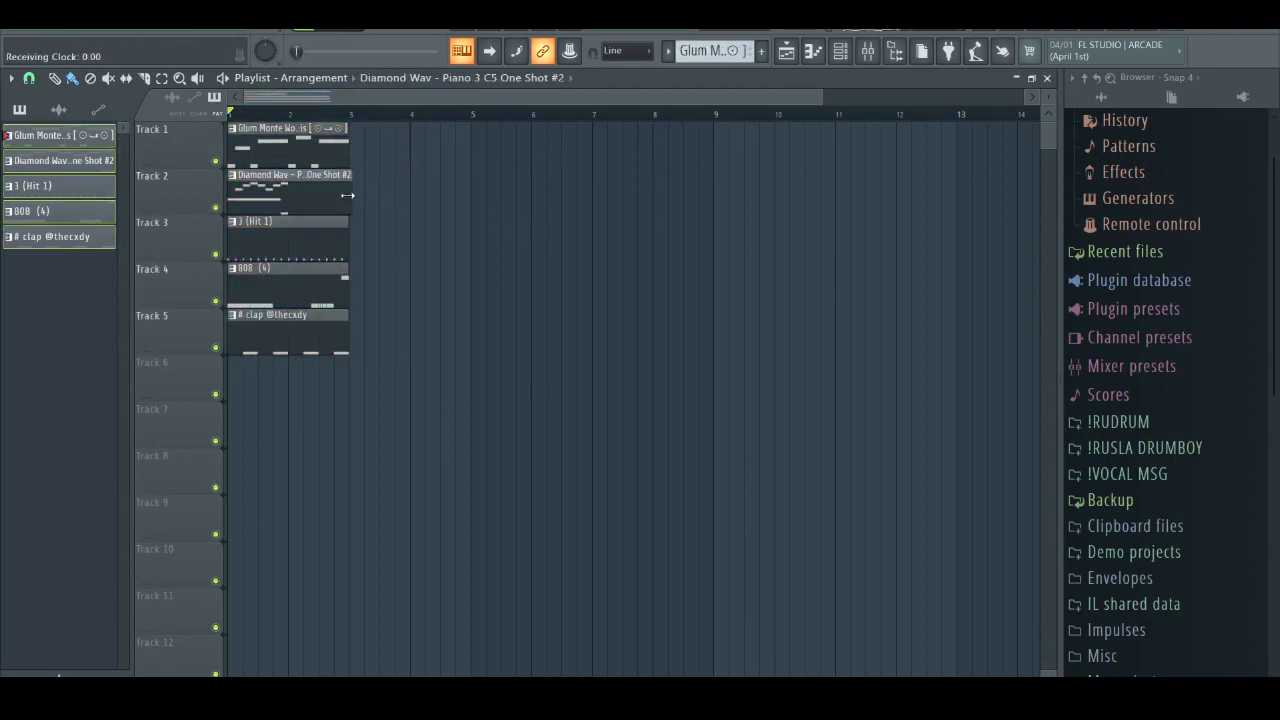
Unmute the Diamond Wav One Shot #2 channel, play its pattern, and route the channel to mixer track 8.
{"action": "double_click", "coordinate": [237, 188]}
{"action": "left_click", "coordinate": [840, 51]}
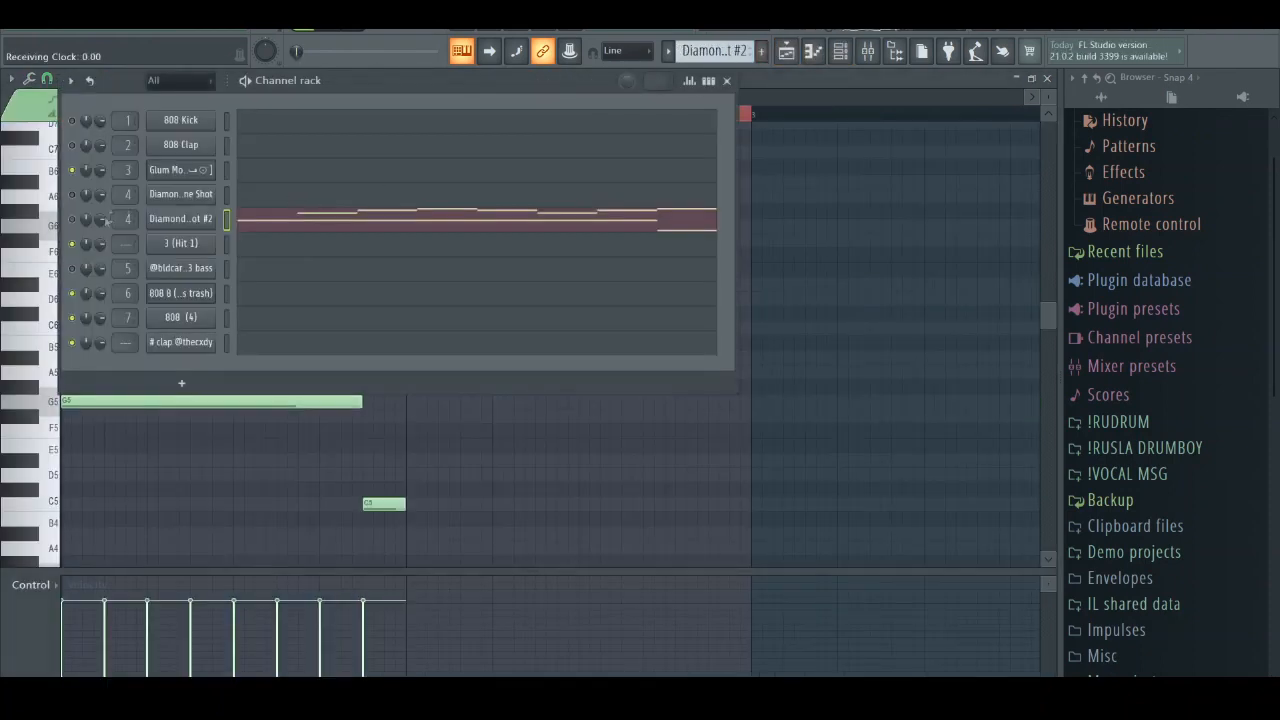
{"action": "left_click", "coordinate": [74, 220]}
{"action": "key", "text": "space"}
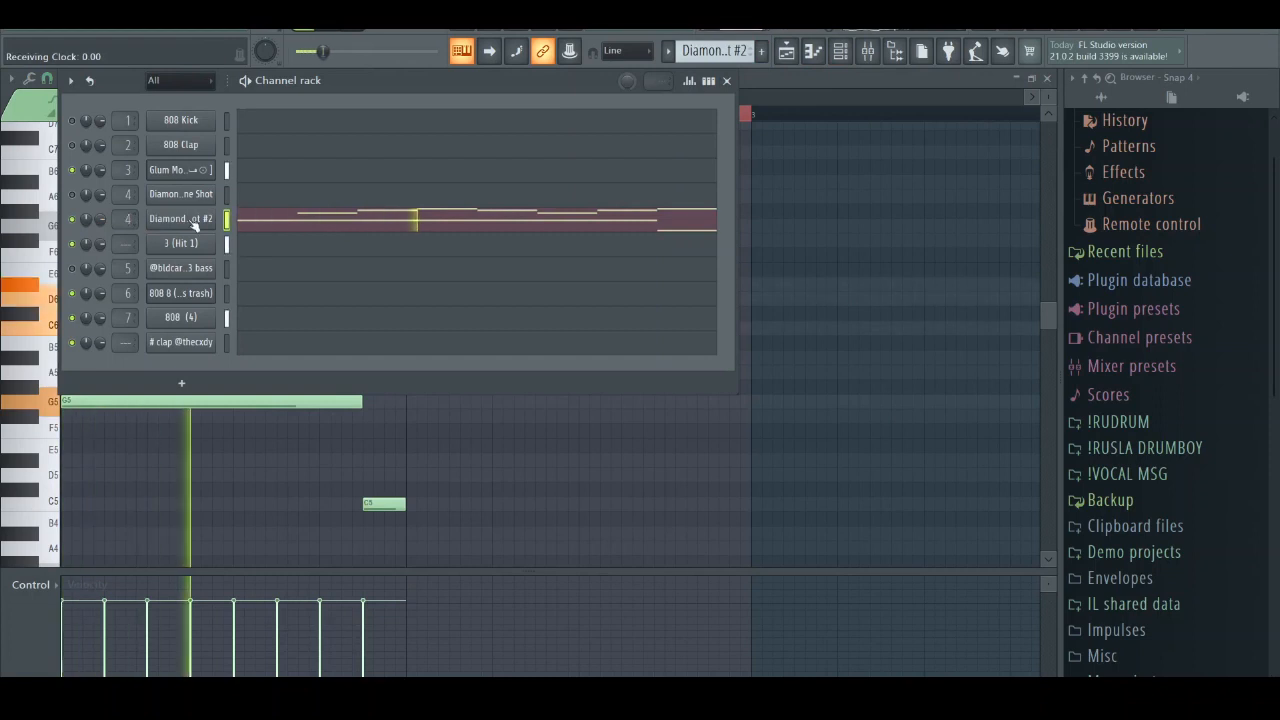
{"action": "left_click", "coordinate": [192, 222]}
{"action": "left_click", "coordinate": [585, 326]}
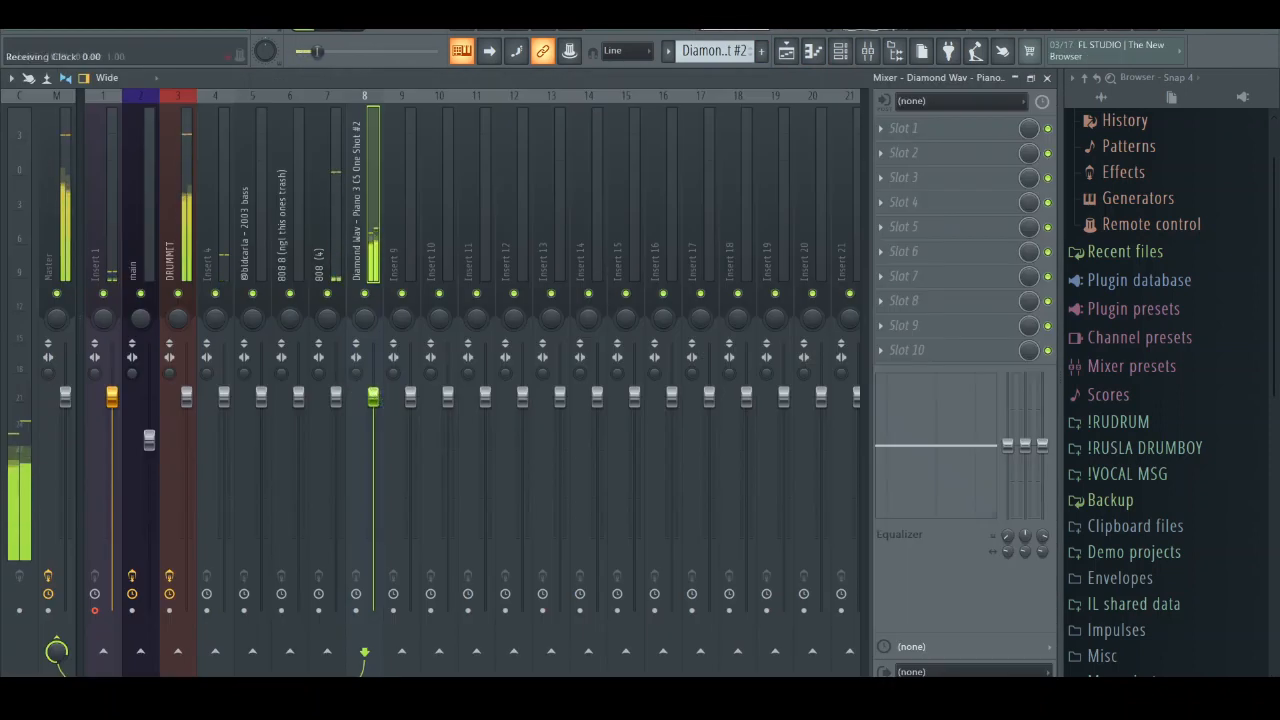
{"action": "key", "text": "space"}
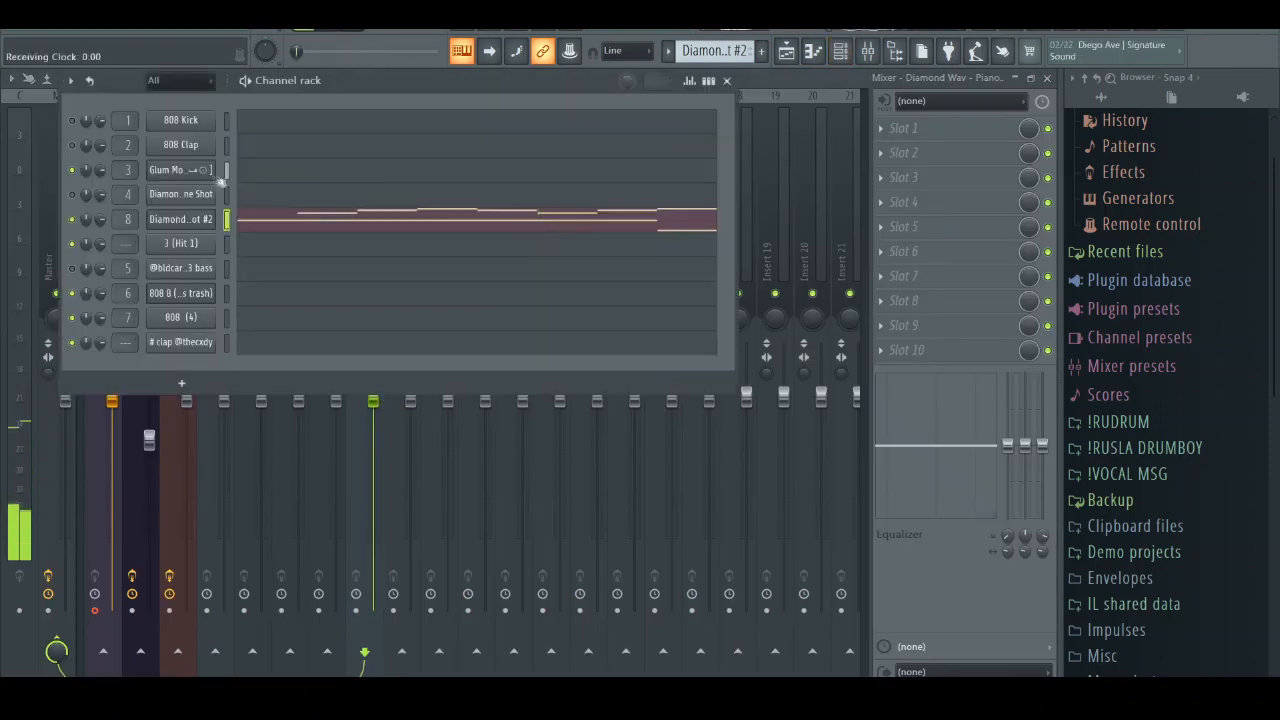
Route the Glum Monte Would Like This channel to mixer track 9 and lower that track's volume.
{"action": "double_click", "coordinate": [128, 170]}
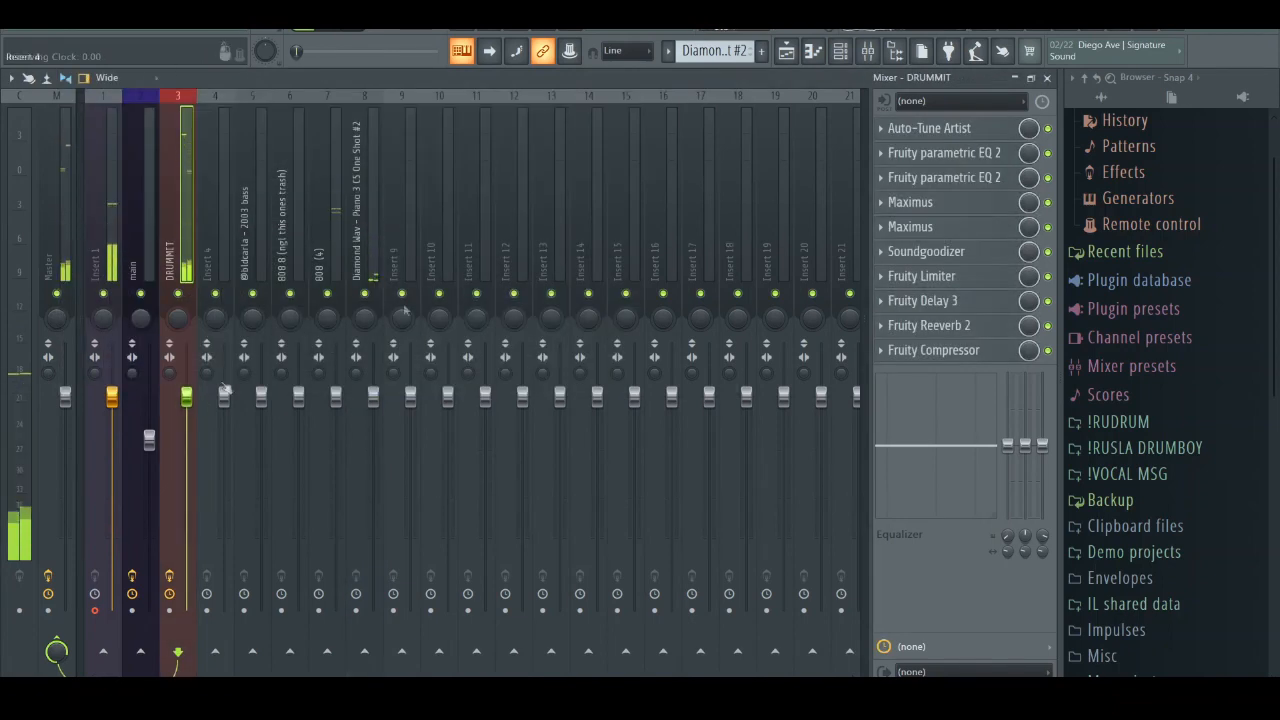
{"action": "left_click", "coordinate": [839, 60]}
{"action": "left_click", "coordinate": [190, 172]}
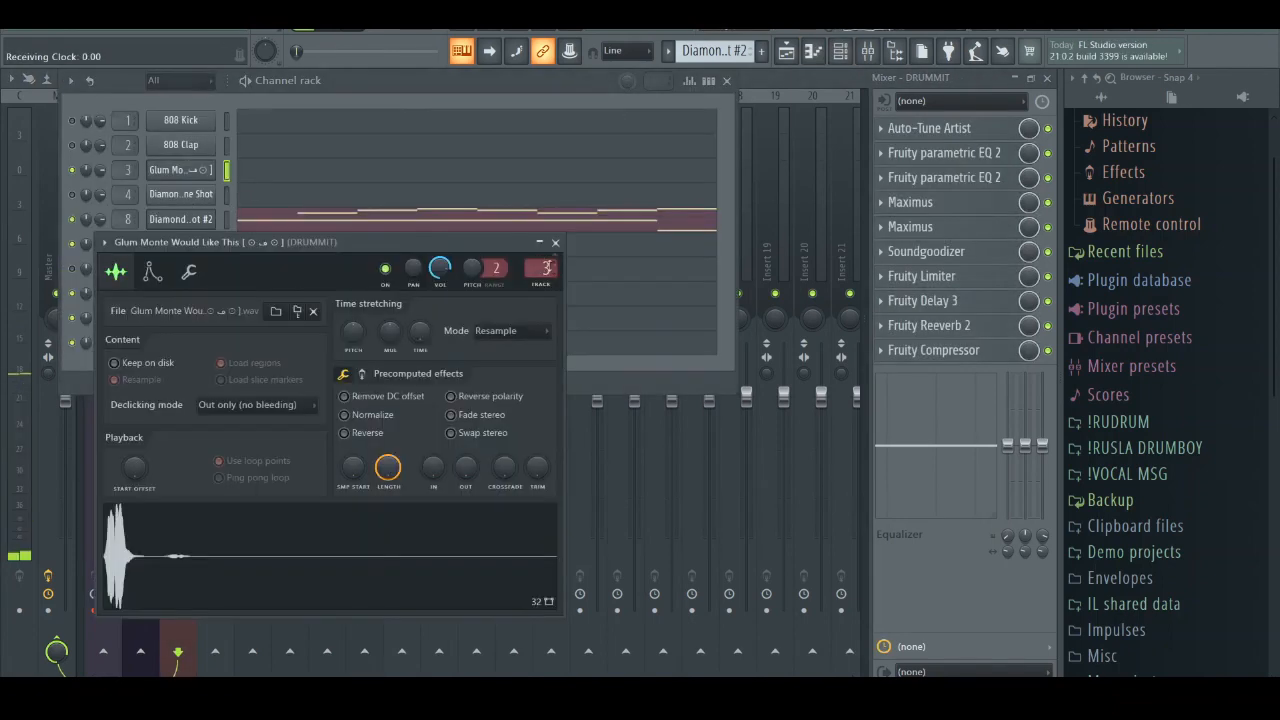
{"action": "left_click", "coordinate": [542, 287]}
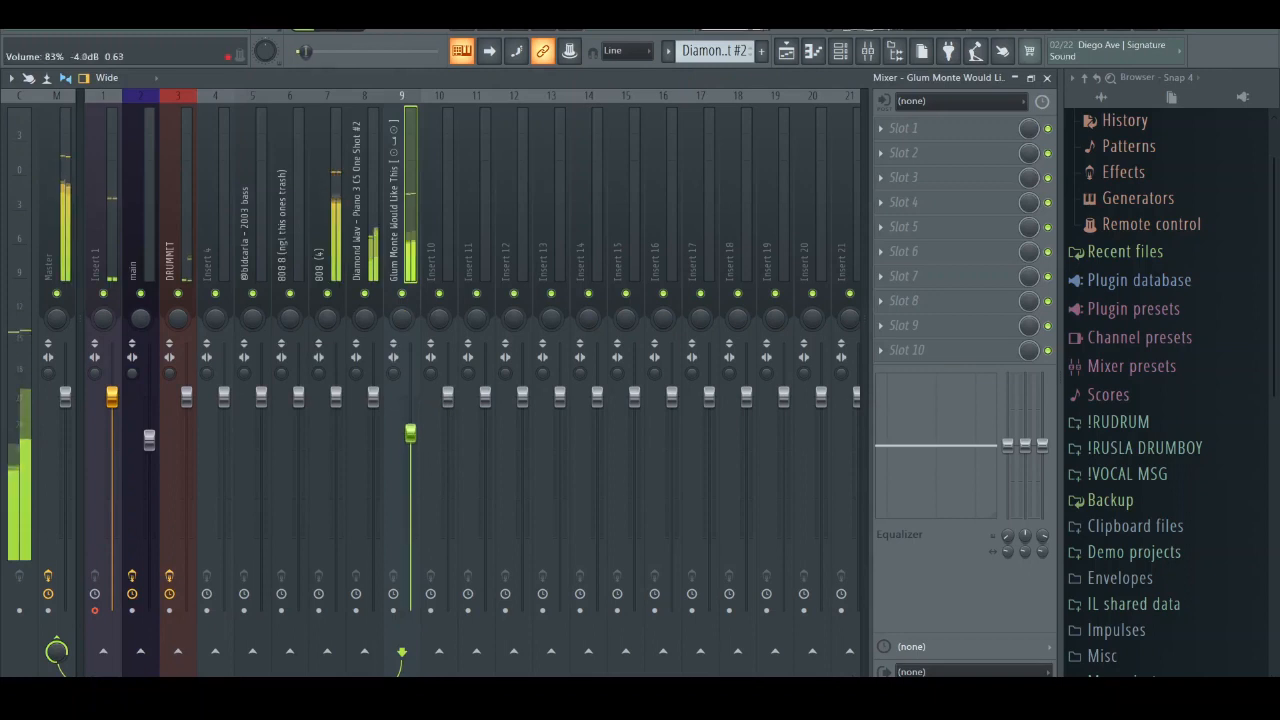
Duplicate the first bar of the Diamond Wav One Shot #2 melody into the second bar.
{"action": "key", "text": "F6"}
{"action": "left_click", "coordinate": [428, 235]}
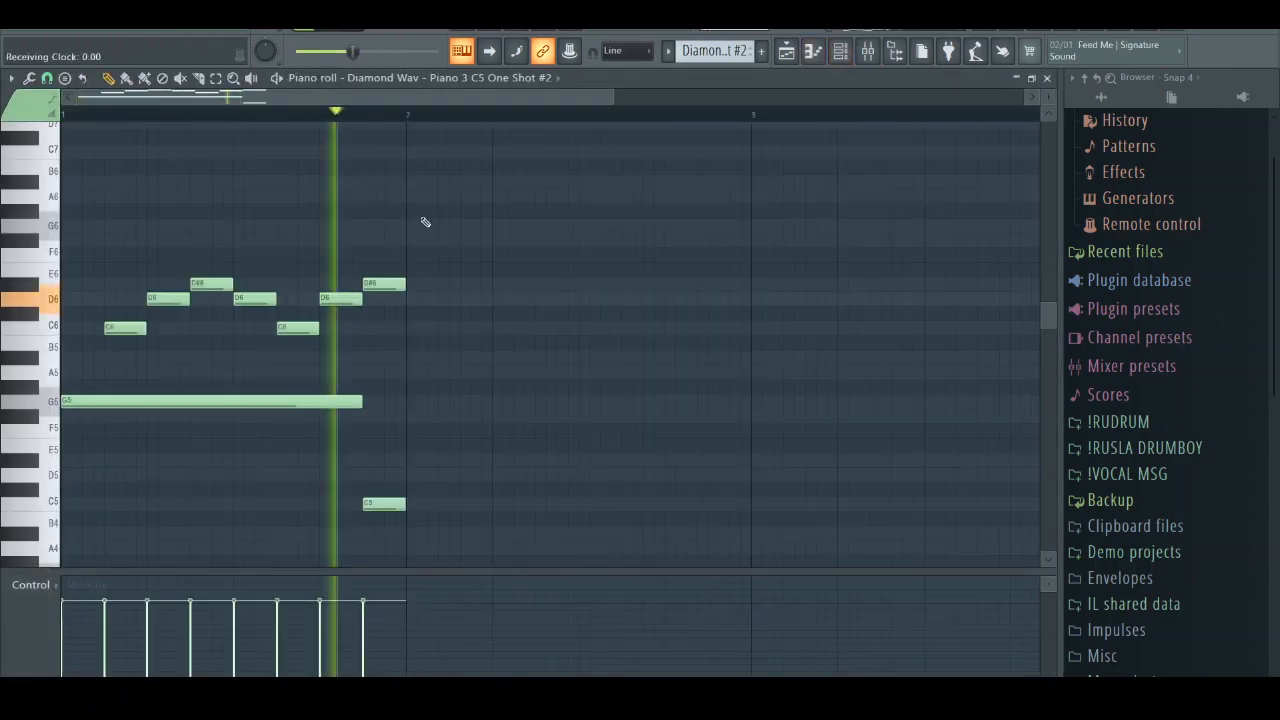
{"action": "key", "text": "ctrl+b"}
{"action": "left_click", "coordinate": [487, 268], "text": "ctrl"}
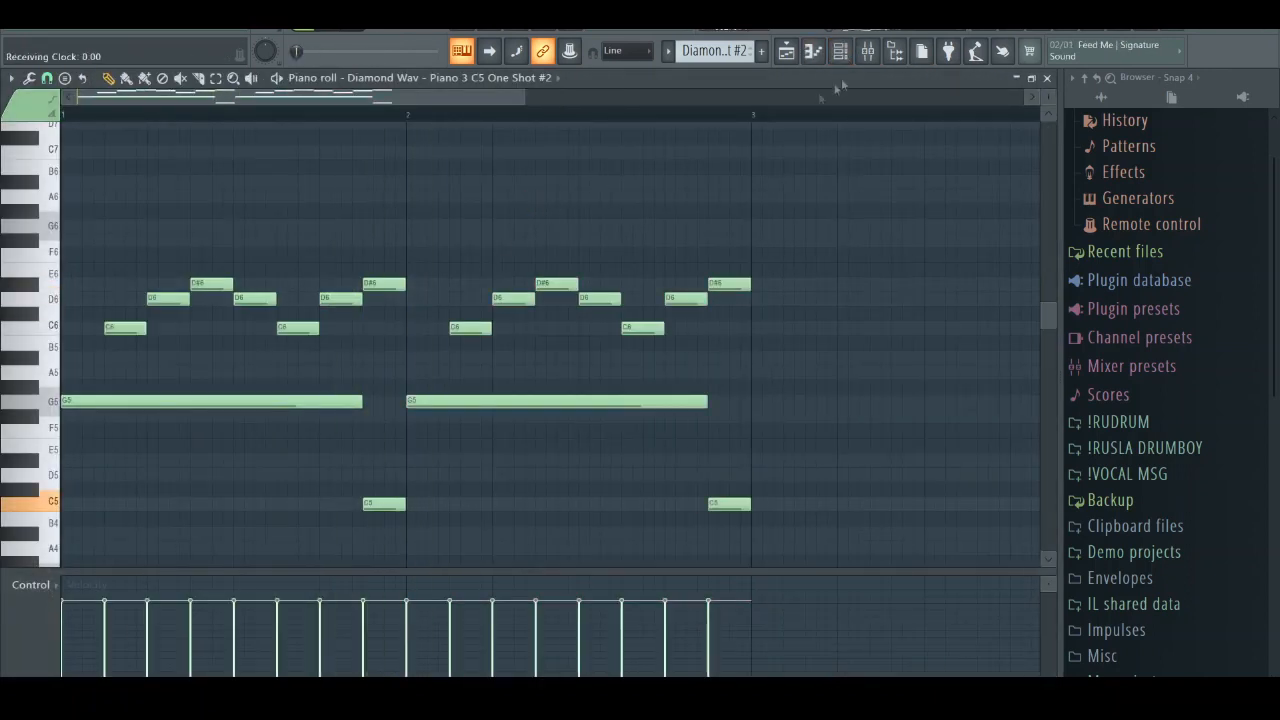
Repeat the two-bar clips on Tracks 1 to 5 back to back along the playlist up to bar 15.
{"action": "left_click", "coordinate": [868, 51]}
{"action": "left_click", "coordinate": [786, 51]}
{"action": "left_click", "coordinate": [868, 51]}
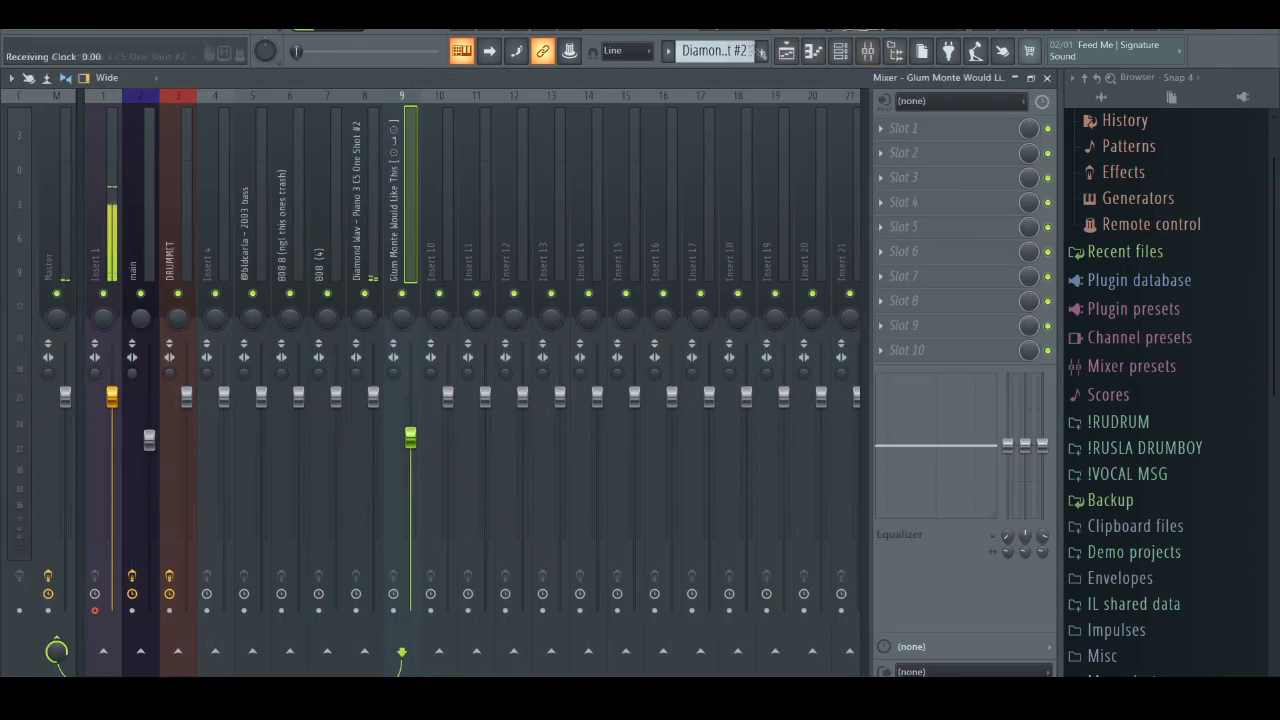
{"action": "left_click", "coordinate": [868, 51]}
{"action": "key", "text": "ctrl+a"}
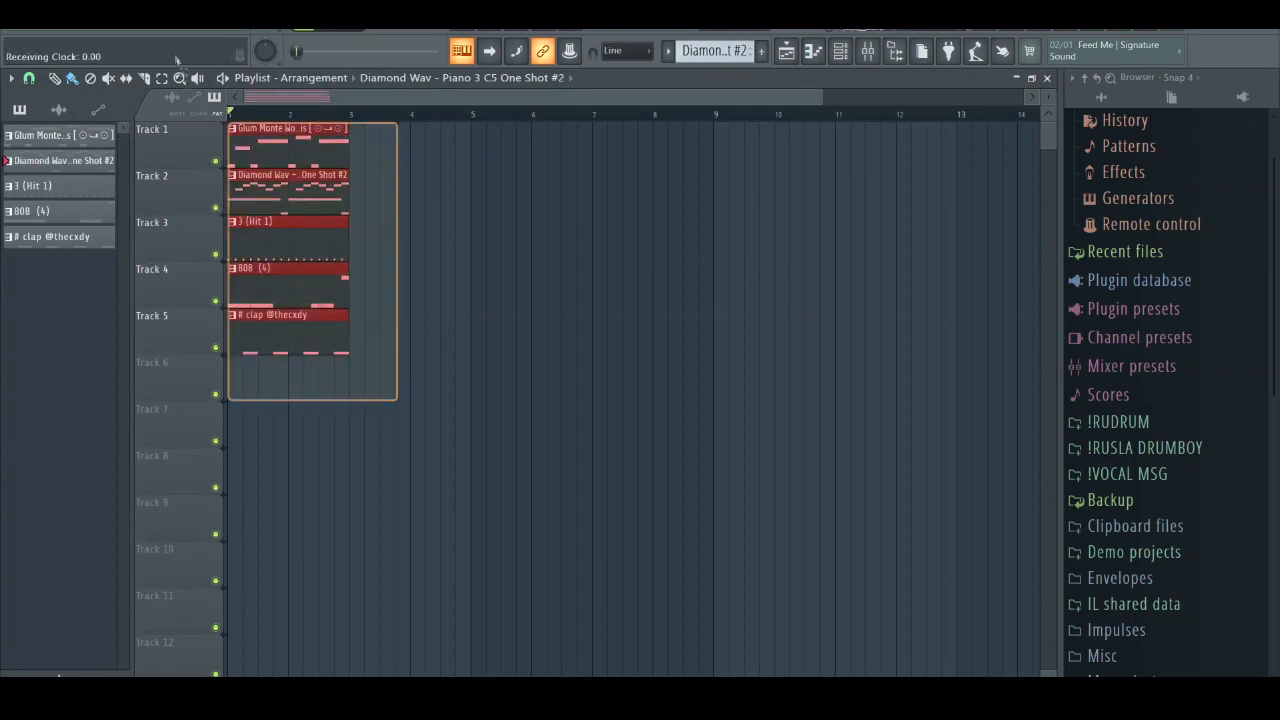
{"action": "key", "text": "ctrl+b"}
{"action": "key", "text": "ctrl+b"}
{"action": "key", "text": "ctrl+b"}
{"action": "key", "text": "ctrl+b"}
{"action": "key", "text": "ctrl+b"}
{"action": "left_click_drag", "start_coordinate": [594, 97], "coordinate": [546, 99]}
{"action": "left_click", "coordinate": [600, 448], "text": "ctrl"}
Check the audio input of mixer Insert 1.
{"action": "left_click", "coordinate": [868, 51]}
{"action": "left_click", "coordinate": [141, 196]}
{"action": "left_click", "coordinate": [104, 238]}
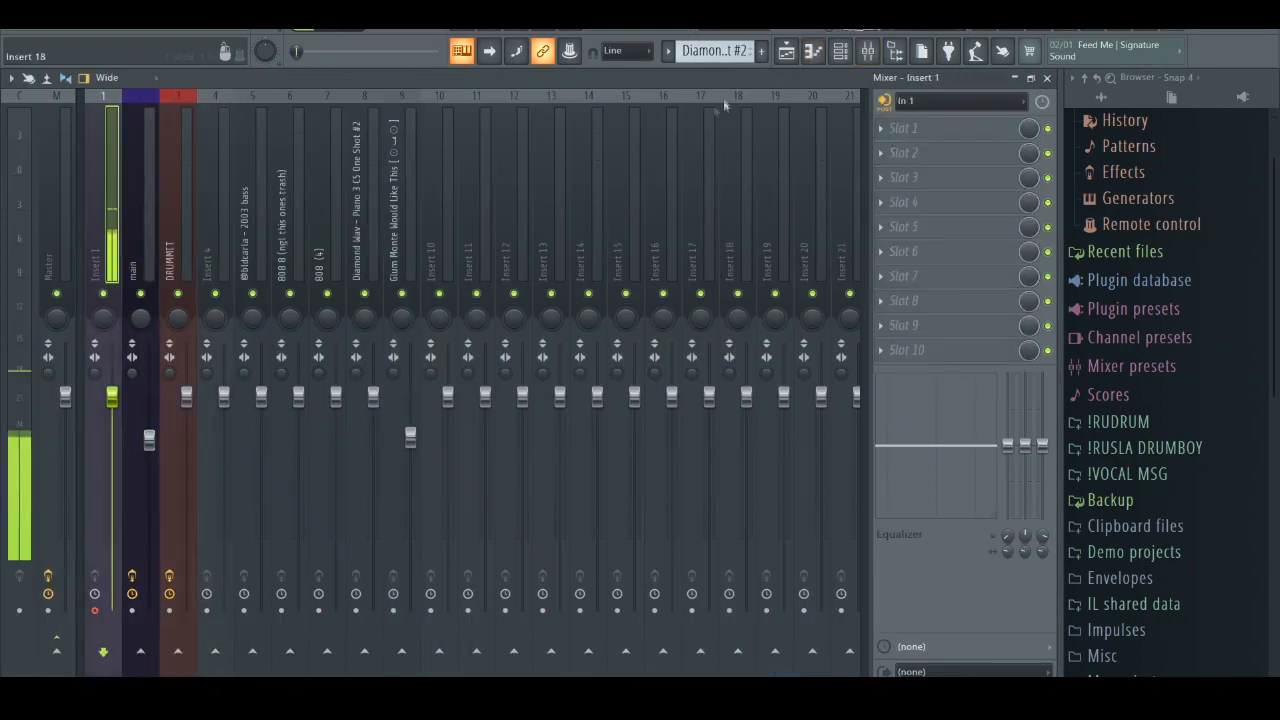
{"action": "left_click", "coordinate": [868, 51]}
Delete the first clips on Tracks 1, 3, 4 and 5, and make the first Diamond Wav clip on Track 2 unique.
{"action": "left_click_drag", "start_coordinate": [587, 95], "coordinate": [486, 95]}
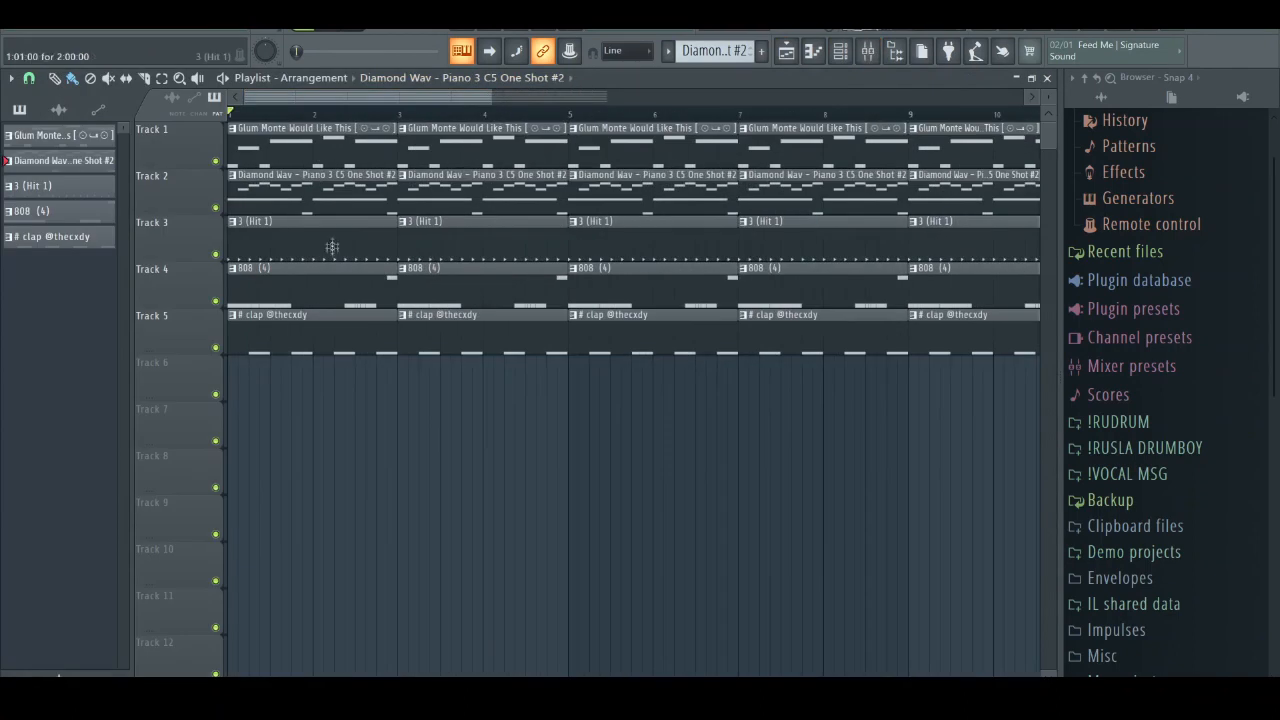
{"action": "right_click", "coordinate": [331, 243]}
{"action": "right_click", "coordinate": [325, 290]}
{"action": "right_click", "coordinate": [320, 335]}
{"action": "right_click", "coordinate": [300, 148]}
{"action": "left_click", "coordinate": [233, 175]}
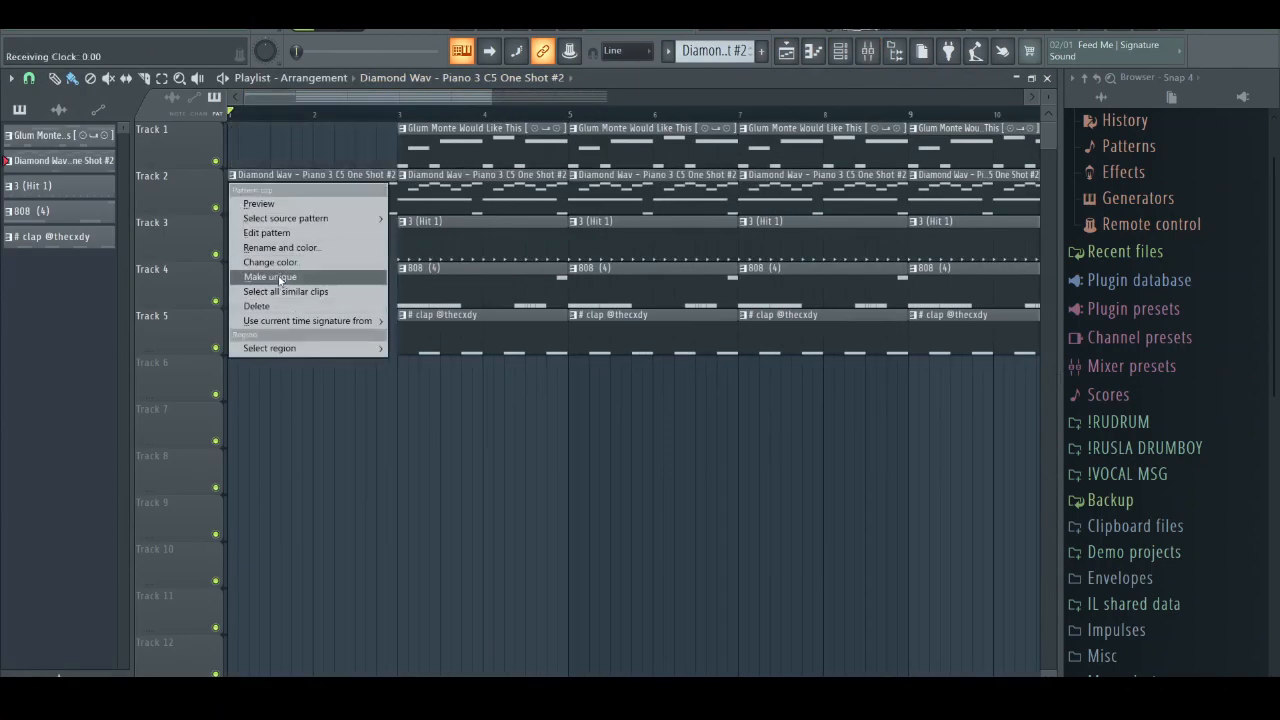
{"action": "left_click", "coordinate": [280, 278]}
Replace the long first-bar G5 note in the unique Diamond Wav pattern with a short G5 at bar 1, and play the pattern.
{"action": "double_click", "coordinate": [267, 196]}
{"action": "left_click_drag", "start_coordinate": [153, 97], "coordinate": [525, 98]}
{"action": "right_click", "coordinate": [225, 399]}
{"action": "key", "text": "space"}
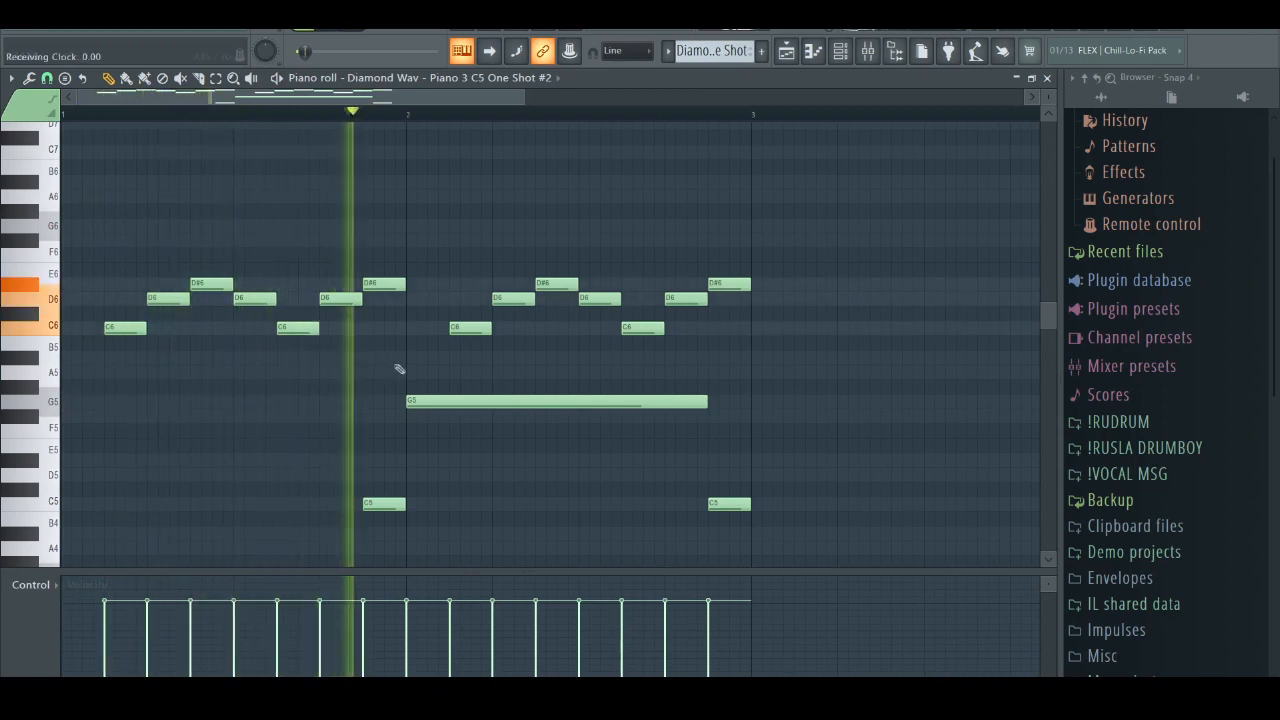
{"action": "key", "text": "space"}
{"action": "left_click", "coordinate": [76, 401]}
{"action": "left_click_drag", "start_coordinate": [359, 402], "coordinate": [117, 412]}
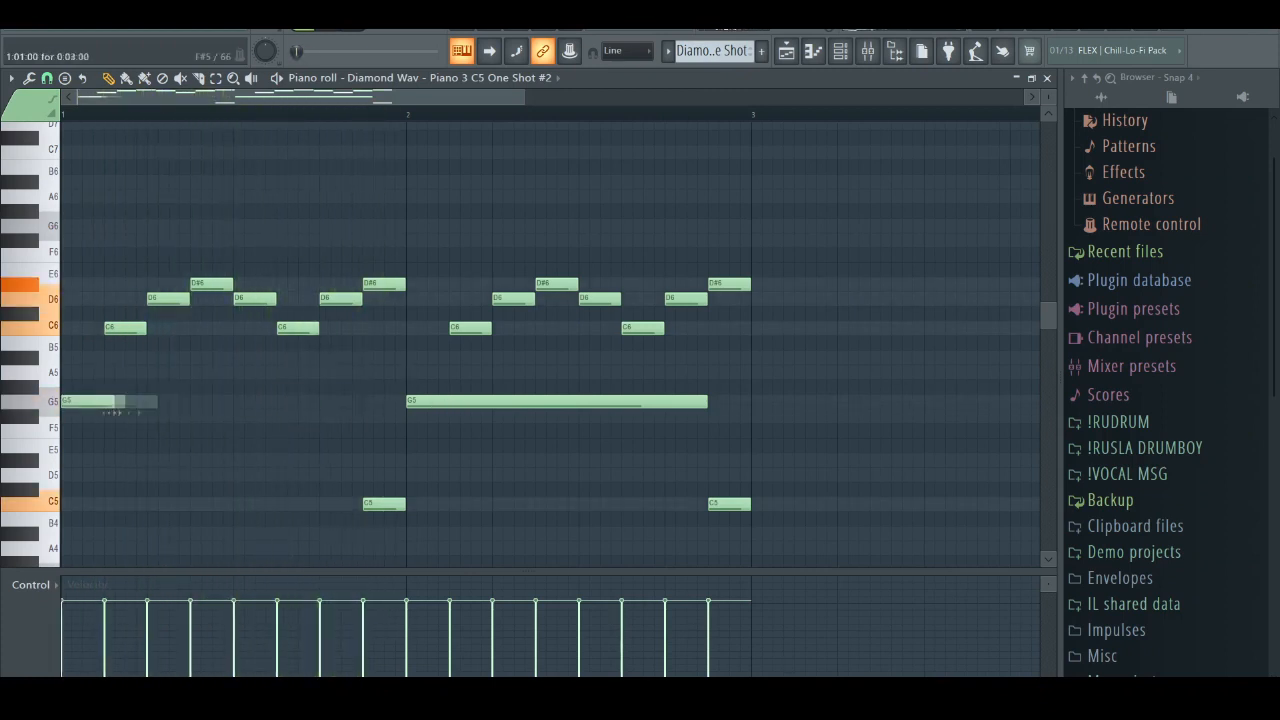
{"action": "key", "text": "space"}
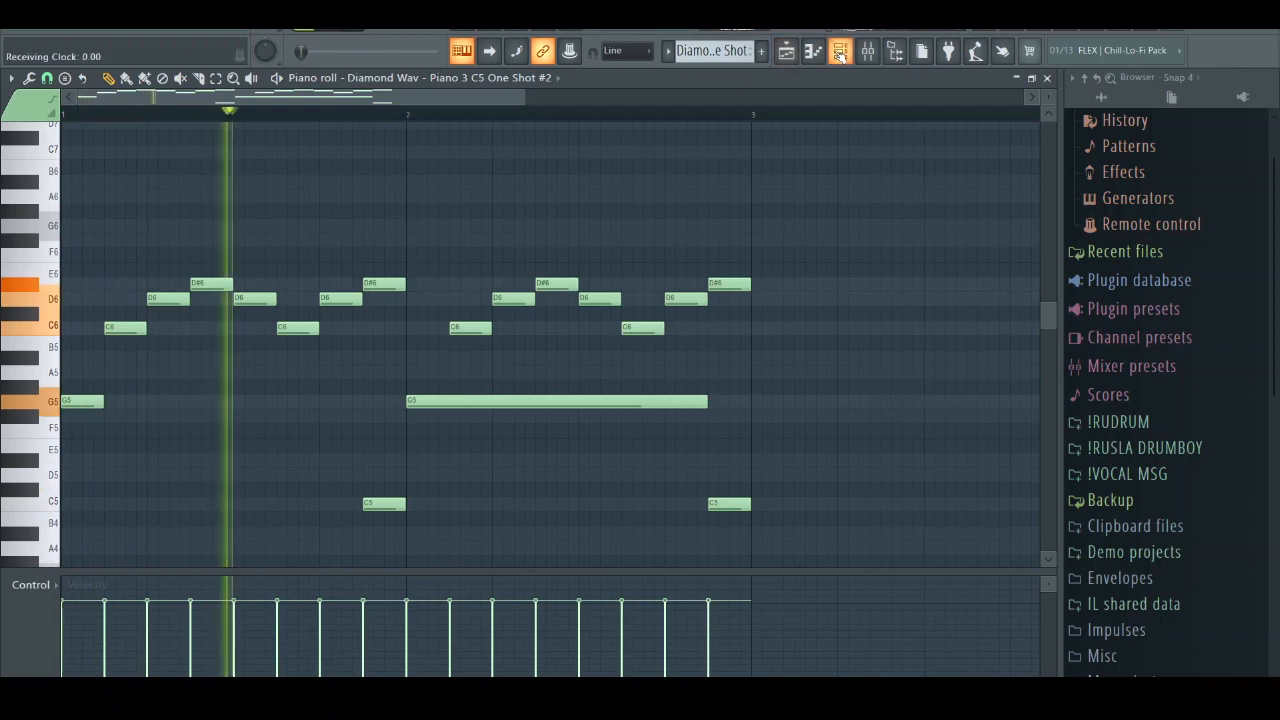
Enable the Diamond Wav #2 channel's volume envelope with zero attack, hold and decay, full sustain and a short release, and play the pattern.
{"action": "key", "text": "F6"}
{"action": "key", "text": "space"}
{"action": "left_click", "coordinate": [191, 224]}
{"action": "left_click", "coordinate": [195, 316]}
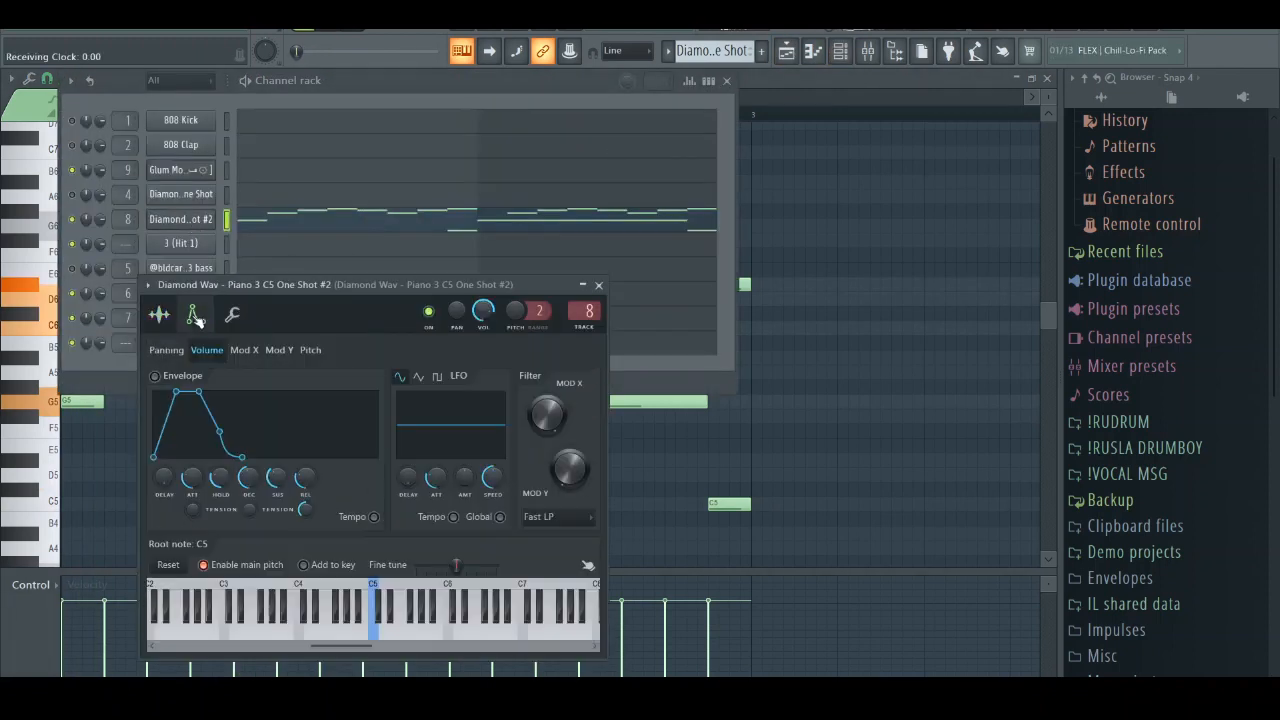
{"action": "left_click_drag", "start_coordinate": [191, 474], "coordinate": [218, 535]}
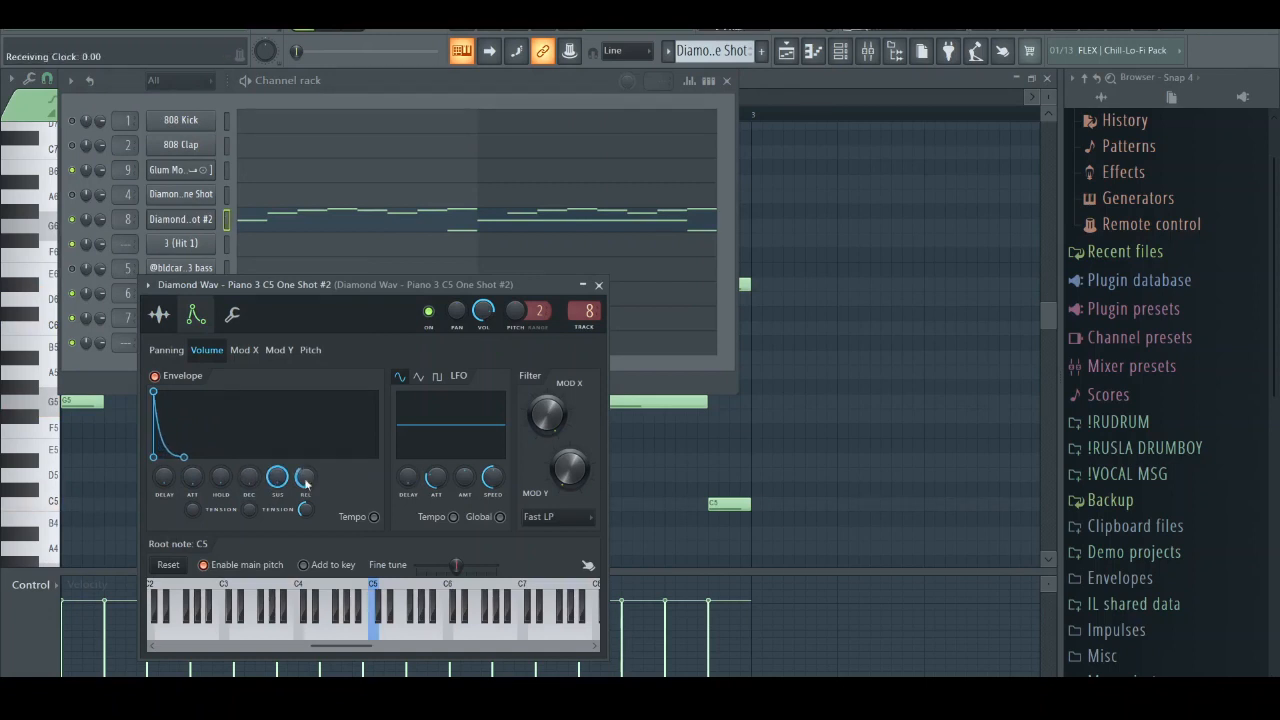
{"action": "key", "text": "Escape"}
{"action": "key", "text": "F6"}
{"action": "key", "text": "space"}
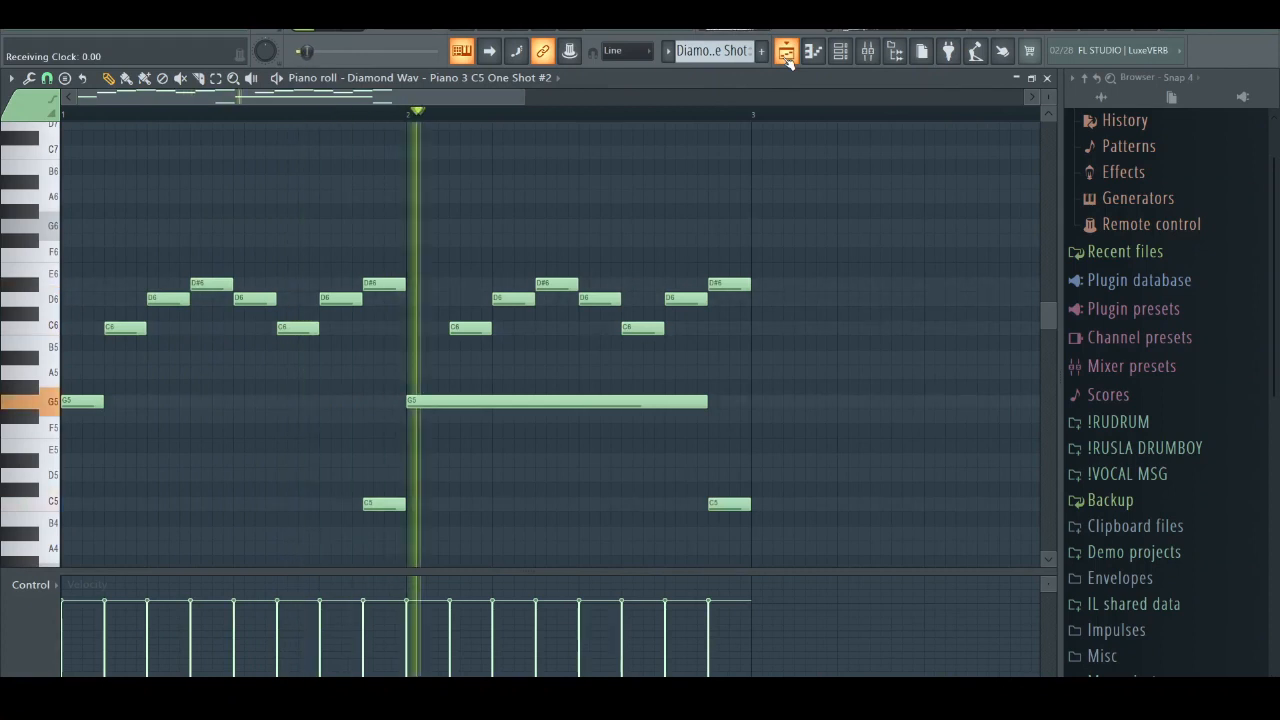
{"action": "key", "text": "space"}
Delete the second-bar notes from the unique Diamond Wav pattern, and move all the following playlist clips to start at bar 2.
{"action": "left_click_drag", "start_coordinate": [820, 544], "coordinate": [486, 163]}
{"action": "key", "text": "Delete"}
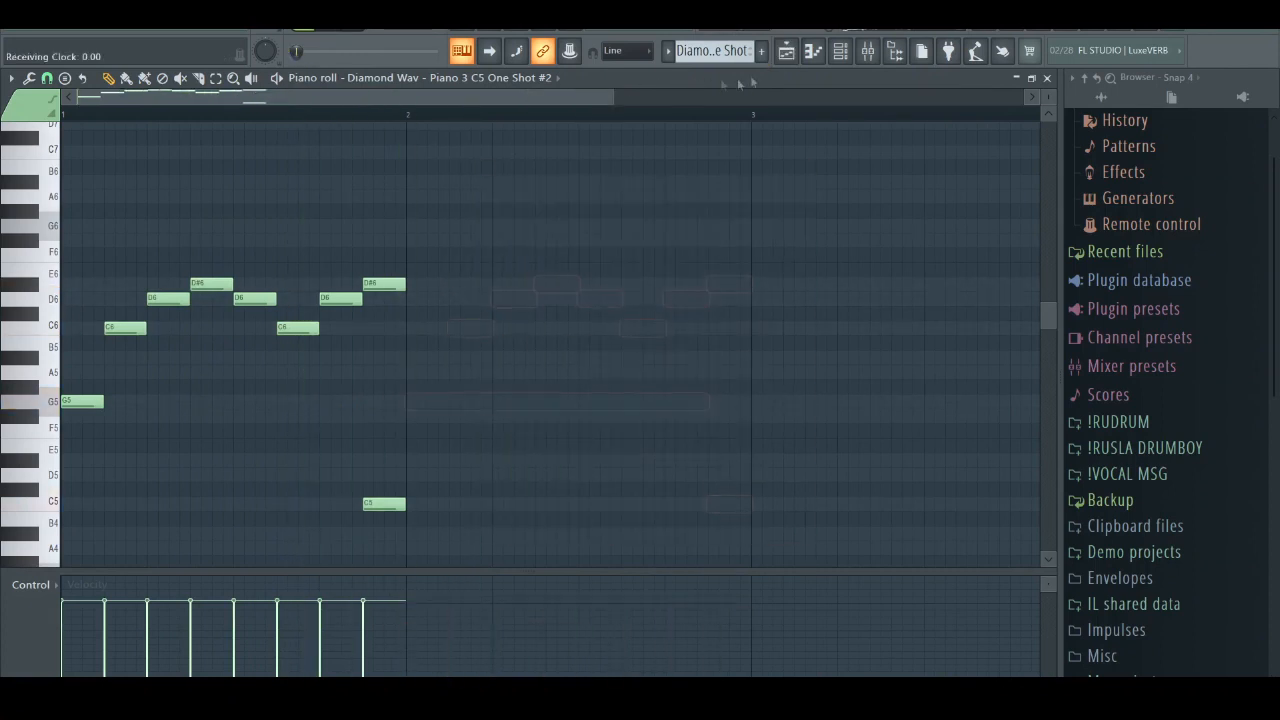
{"action": "key", "text": "F5"}
{"action": "left_click_drag", "start_coordinate": [489, 92], "coordinate": [715, 94]}
{"action": "left_click_drag", "start_coordinate": [905, 402], "coordinate": [305, 151]}
{"action": "right_click", "coordinate": [243, 136]}
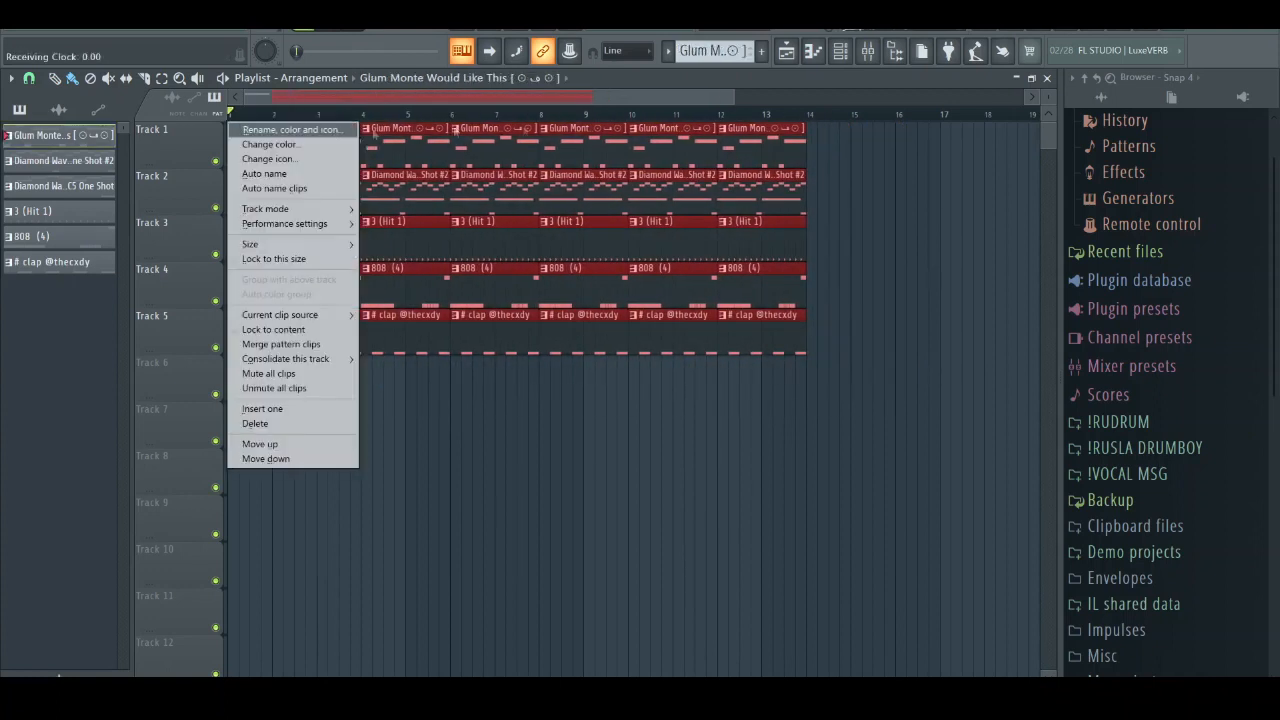
{"action": "left_click", "coordinate": [592, 121]}
{"action": "left_click_drag", "start_coordinate": [741, 99], "coordinate": [435, 97]}
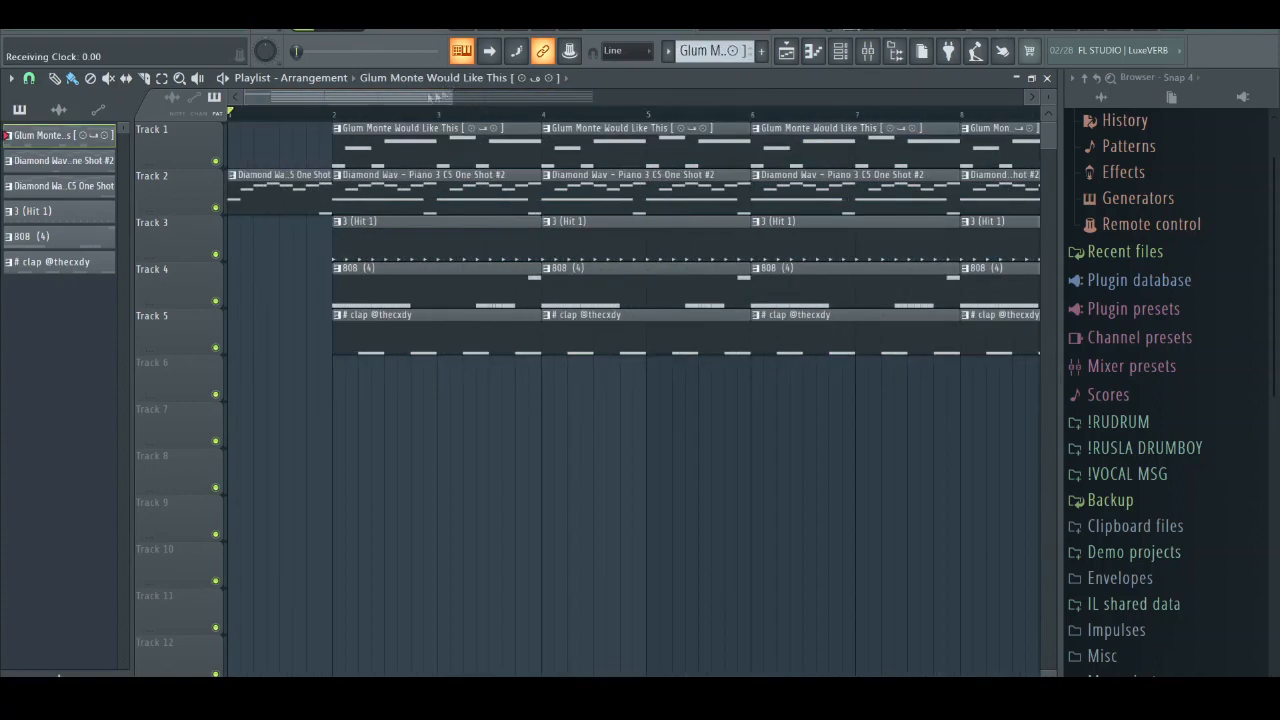
Look over the mixer tracks and select Insert 1 to check its incoming signal.
{"action": "left_click", "coordinate": [868, 52]}
{"action": "scroll", "coordinate": [650, 143], "scroll_direction": "up", "scroll_amount": 5}
{"action": "scroll", "coordinate": [640, 146], "scroll_direction": "down", "scroll_amount": 3}
{"action": "scroll", "coordinate": [400, 146], "scroll_direction": "up", "scroll_amount": 3}
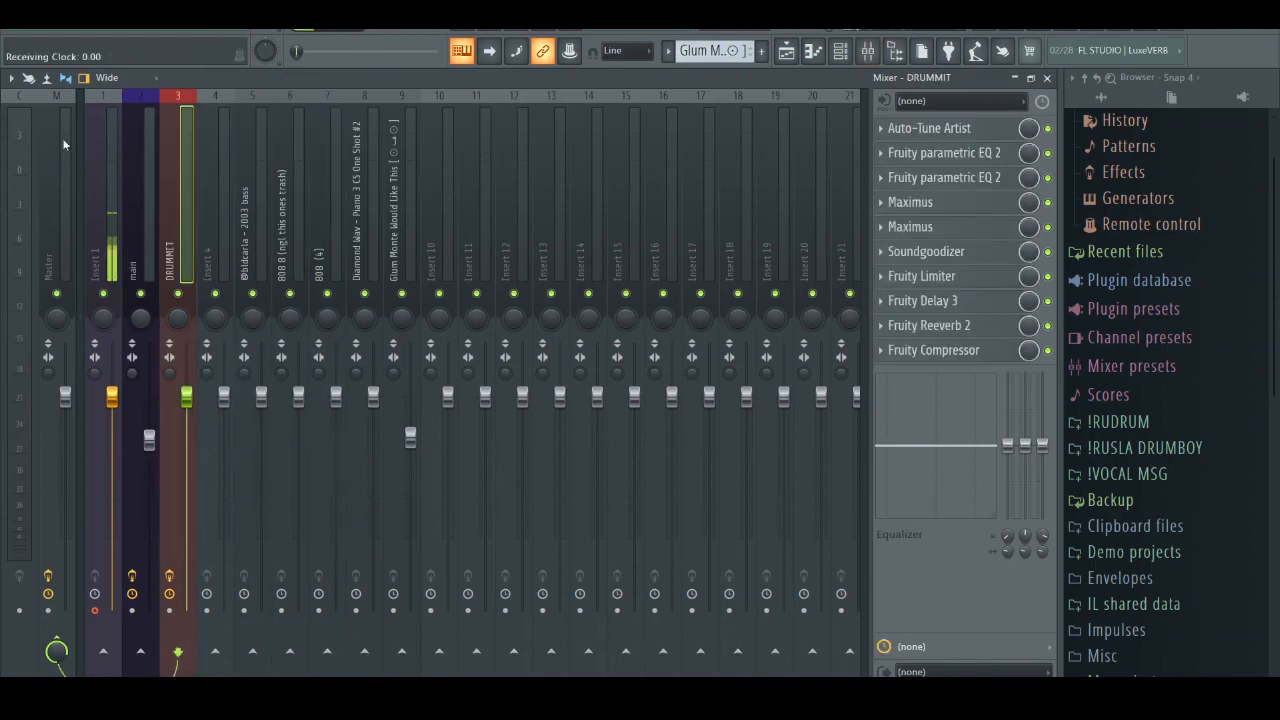
{"action": "left_click", "coordinate": [108, 237]}
{"action": "left_click", "coordinate": [868, 52]}
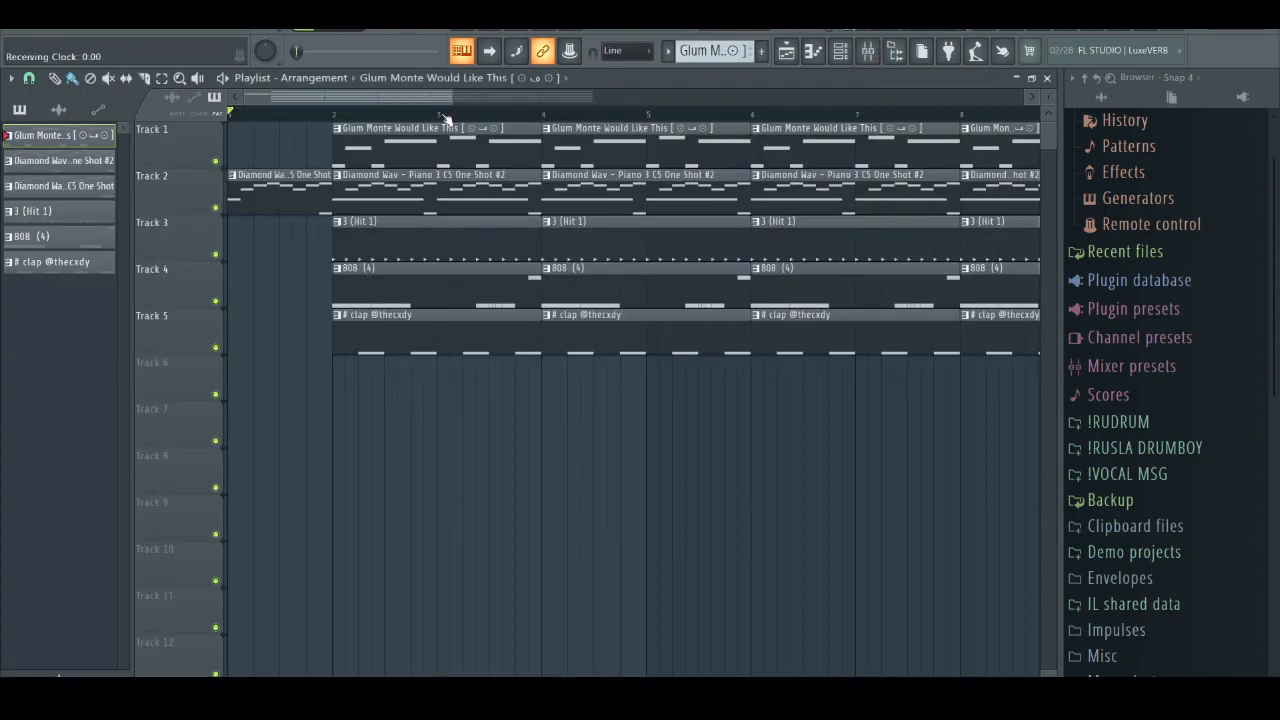
{"action": "left_click", "coordinate": [869, 53]}
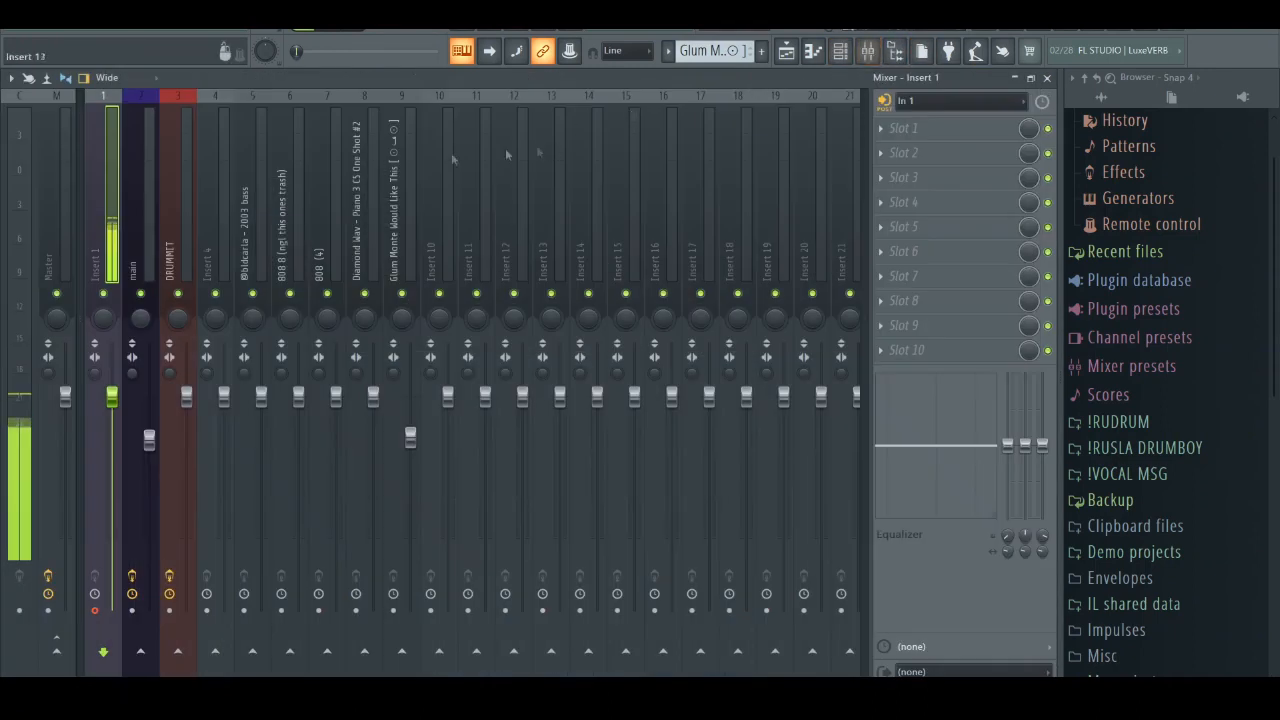
{"action": "left_click", "coordinate": [869, 53]}
Duplicate the last two-bar clips on Tracks 1 to 5 repeatedly until the arrangement reaches bar 24.
{"action": "left_click_drag", "start_coordinate": [453, 94], "coordinate": [748, 94]}
{"action": "left_click_drag", "start_coordinate": [876, 347], "coordinate": [714, 165], "text": "ctrl"}
{"action": "key", "text": "ctrl+b"}
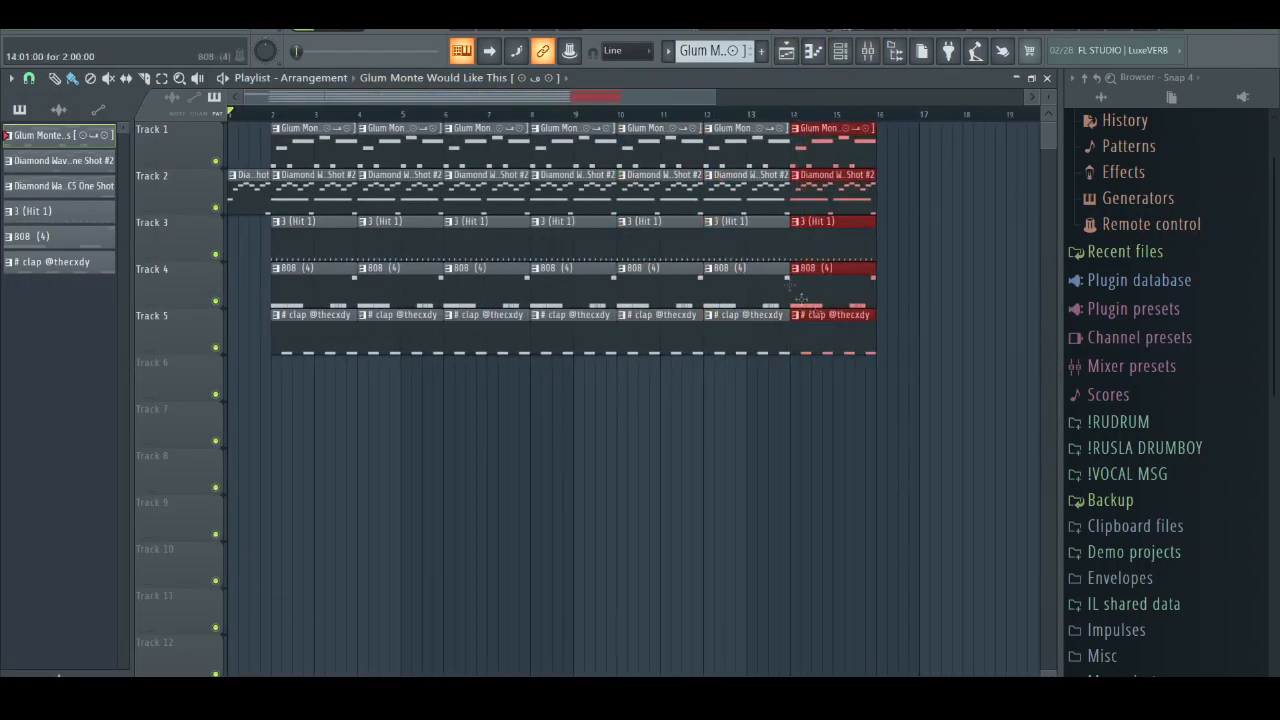
{"action": "key", "text": "ctrl+b"}
{"action": "key", "text": "ctrl+b"}
{"action": "key", "text": "ctrl+b"}
{"action": "key", "text": "ctrl+b"}
{"action": "left_click", "coordinate": [851, 405], "text": "ctrl"}
{"action": "left_click_drag", "start_coordinate": [677, 97], "coordinate": [571, 97]}
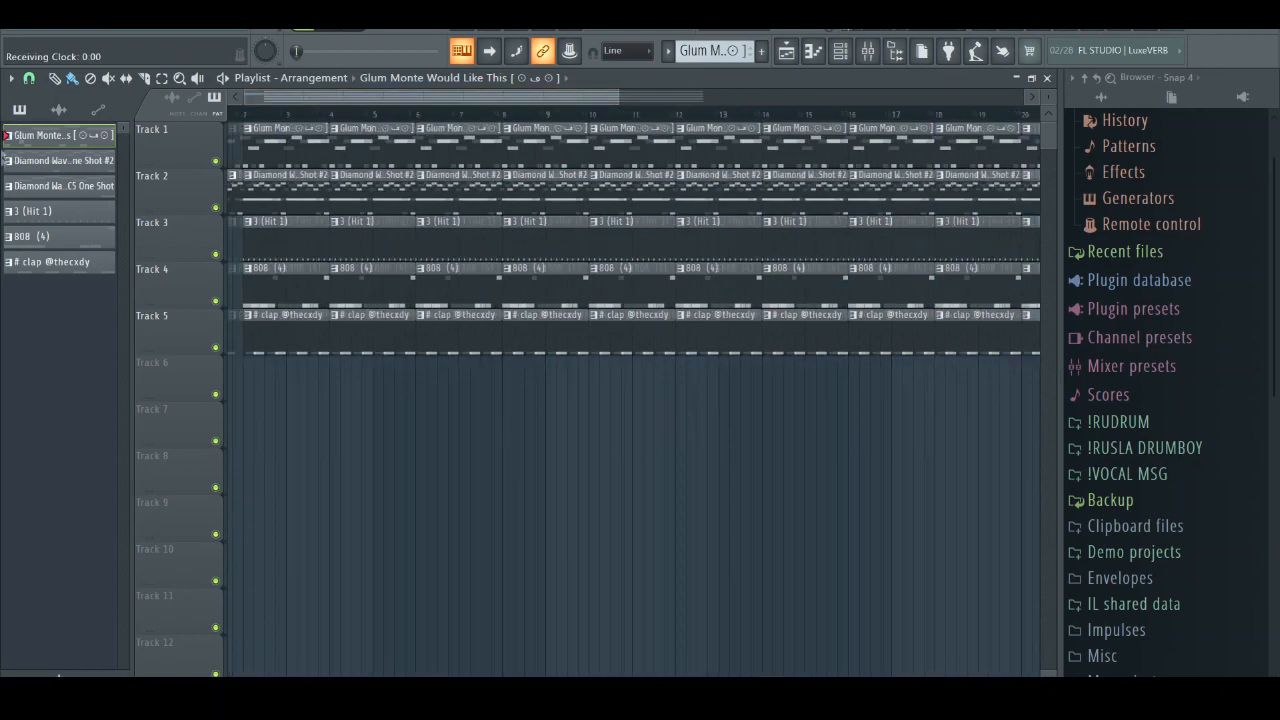
Try recording a take from mixer Insert 1 into the playlist as an audio clip.
{"action": "left_click", "coordinate": [869, 53]}
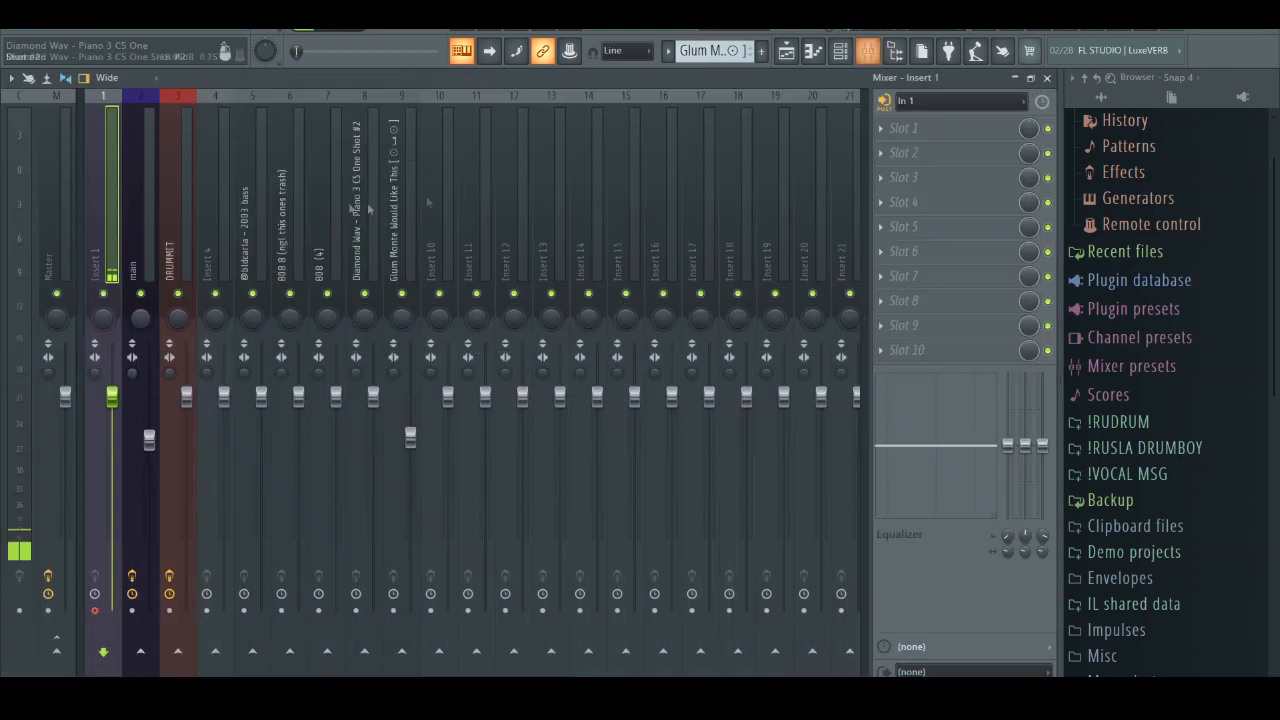
{"action": "left_click", "coordinate": [869, 53]}
{"action": "key", "text": "r"}
{"action": "left_click", "coordinate": [648, 405]}
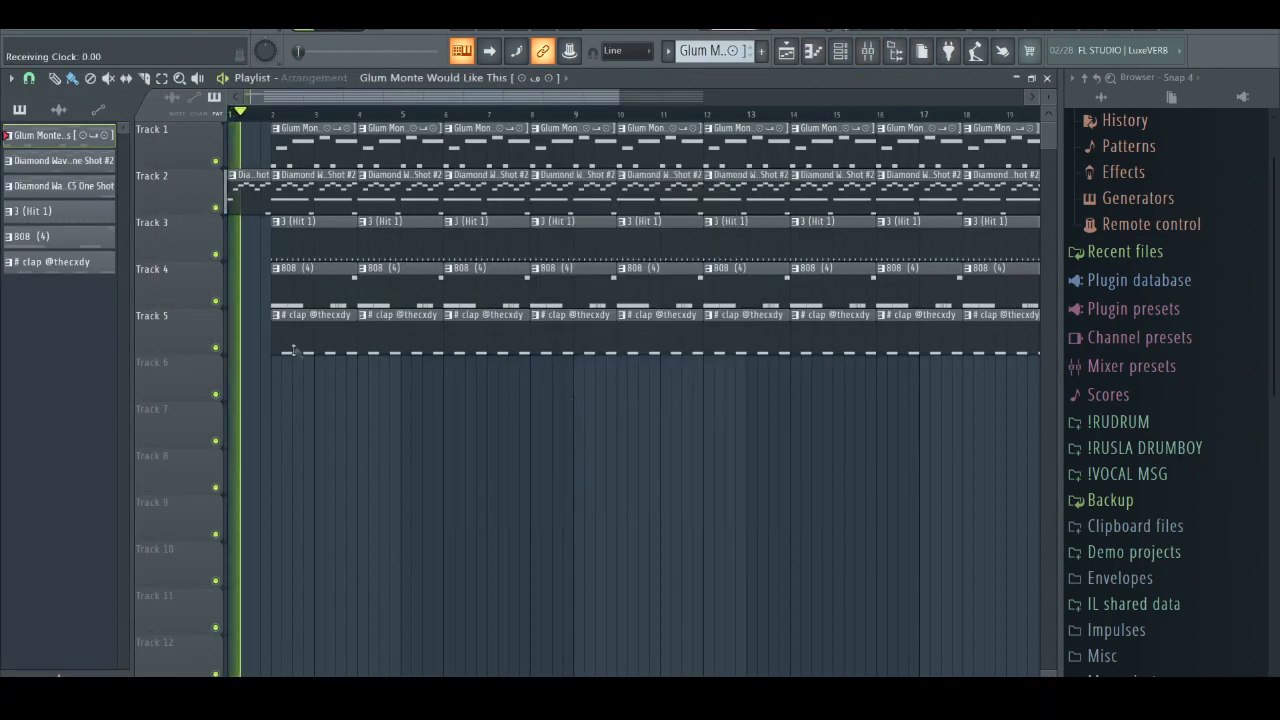
{"action": "key", "text": "space"}
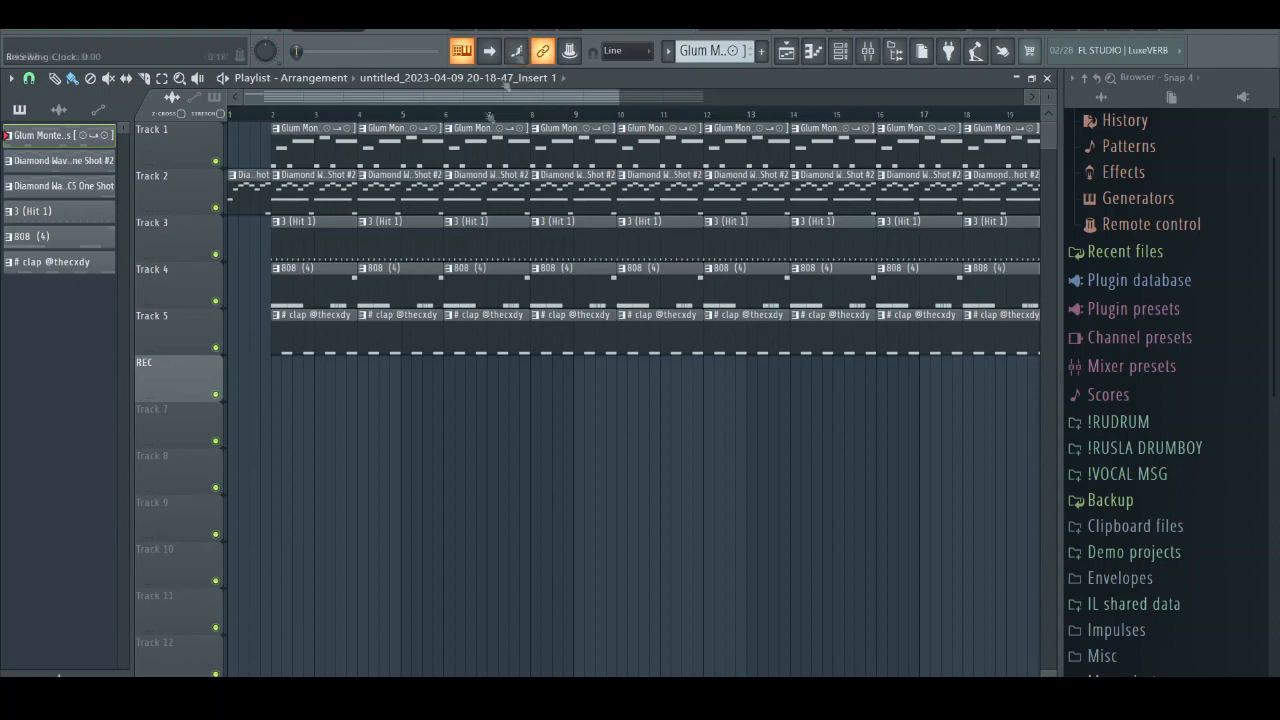
Start recording the vocal into the playlist again as an audio clip on the REC track.
{"action": "key", "text": "r"}
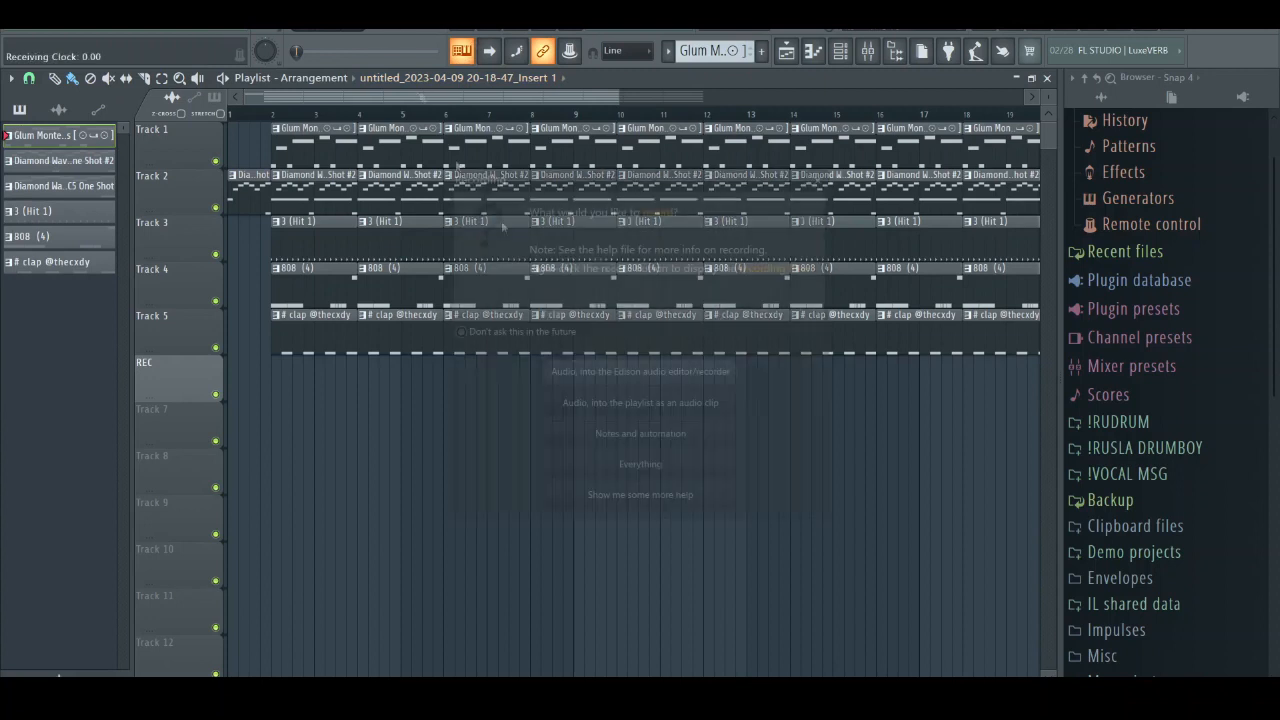
{"action": "left_click", "coordinate": [698, 410]}
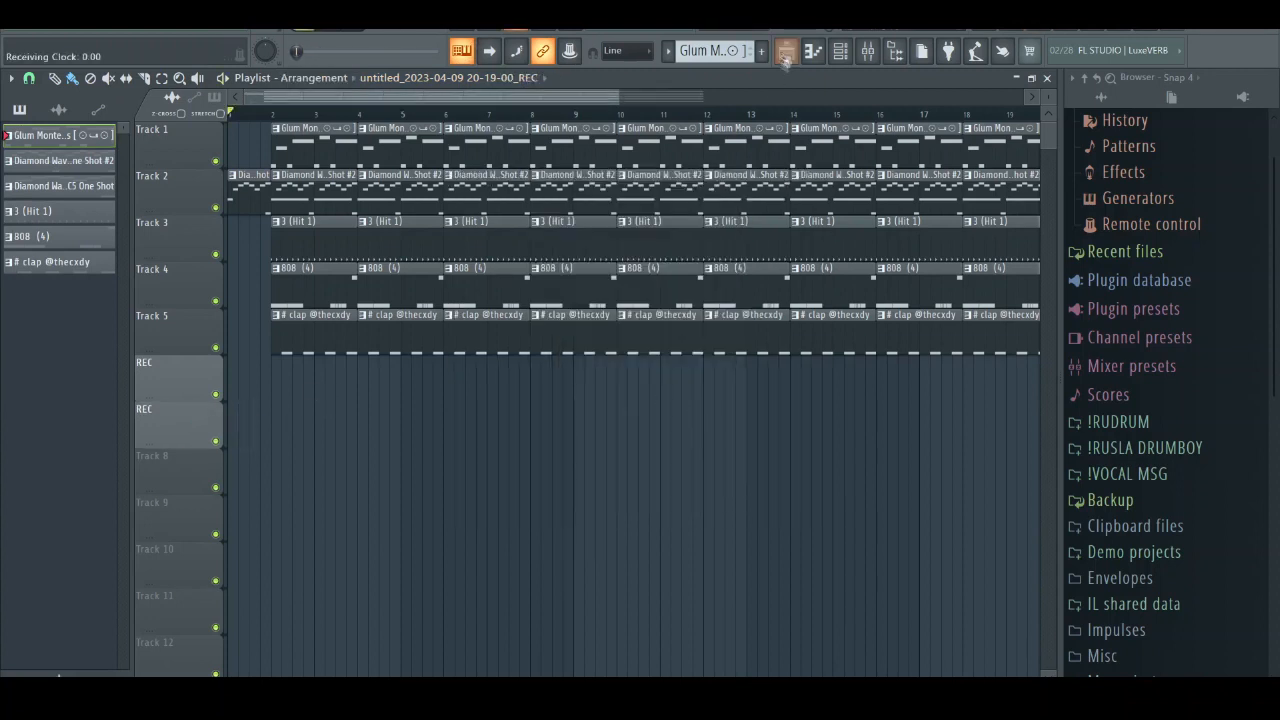
{"action": "left_click", "coordinate": [869, 54]}
{"action": "left_click", "coordinate": [871, 60]}
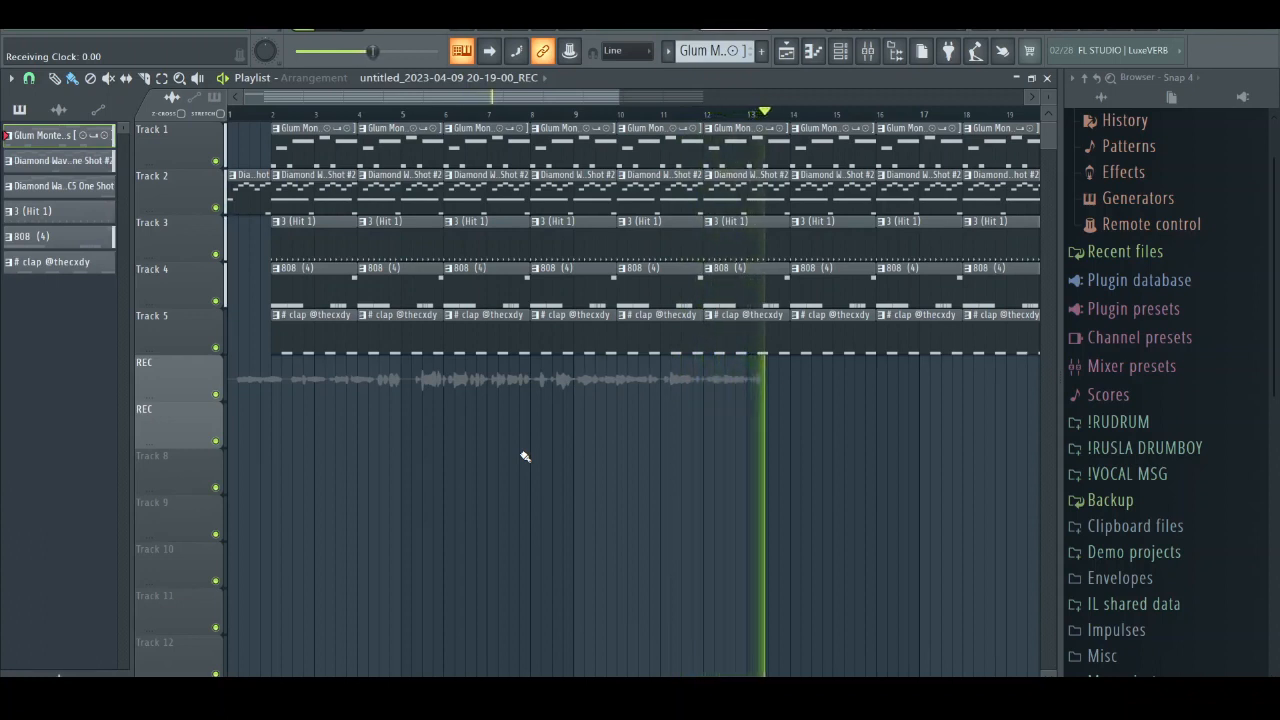
Delete the 3 (Hit 1) clips between bars 14 and 18, and trim the Diamond Wav clip on Track 2 to end at bar 17.
{"action": "right_click", "coordinate": [844, 240]}
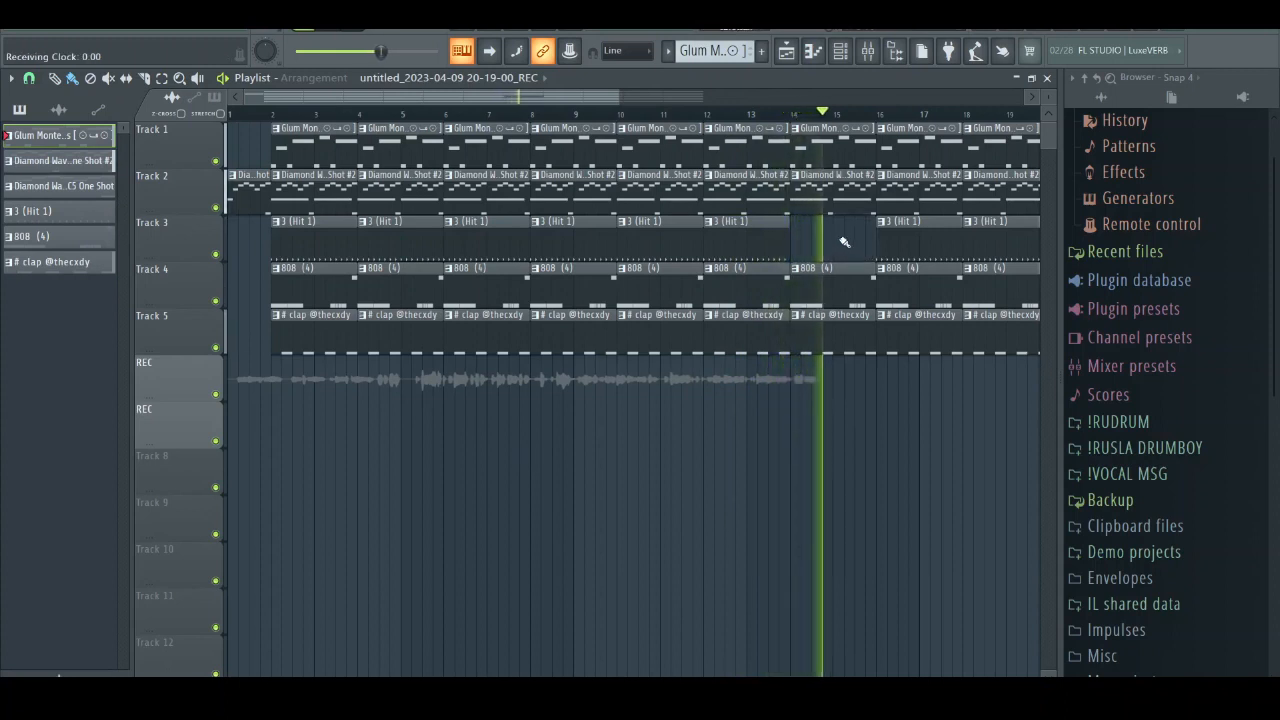
{"action": "right_click", "coordinate": [918, 237]}
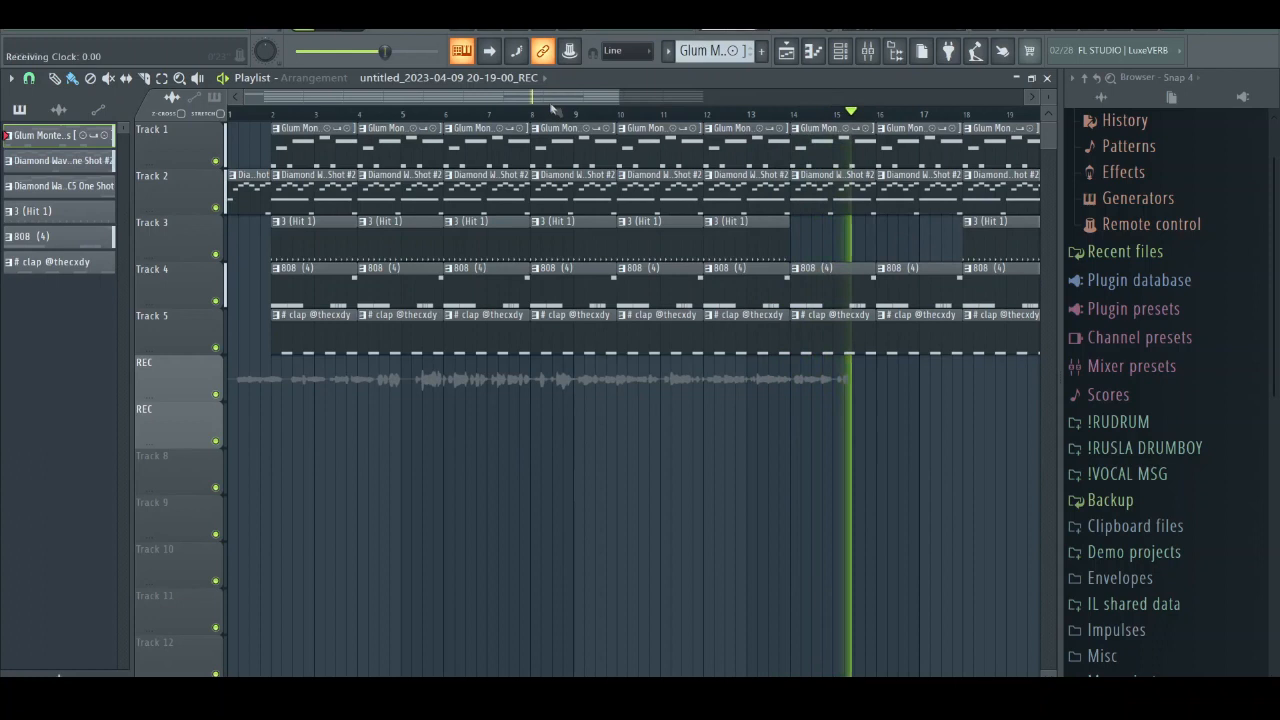
{"action": "left_click_drag", "start_coordinate": [540, 96], "coordinate": [618, 103]}
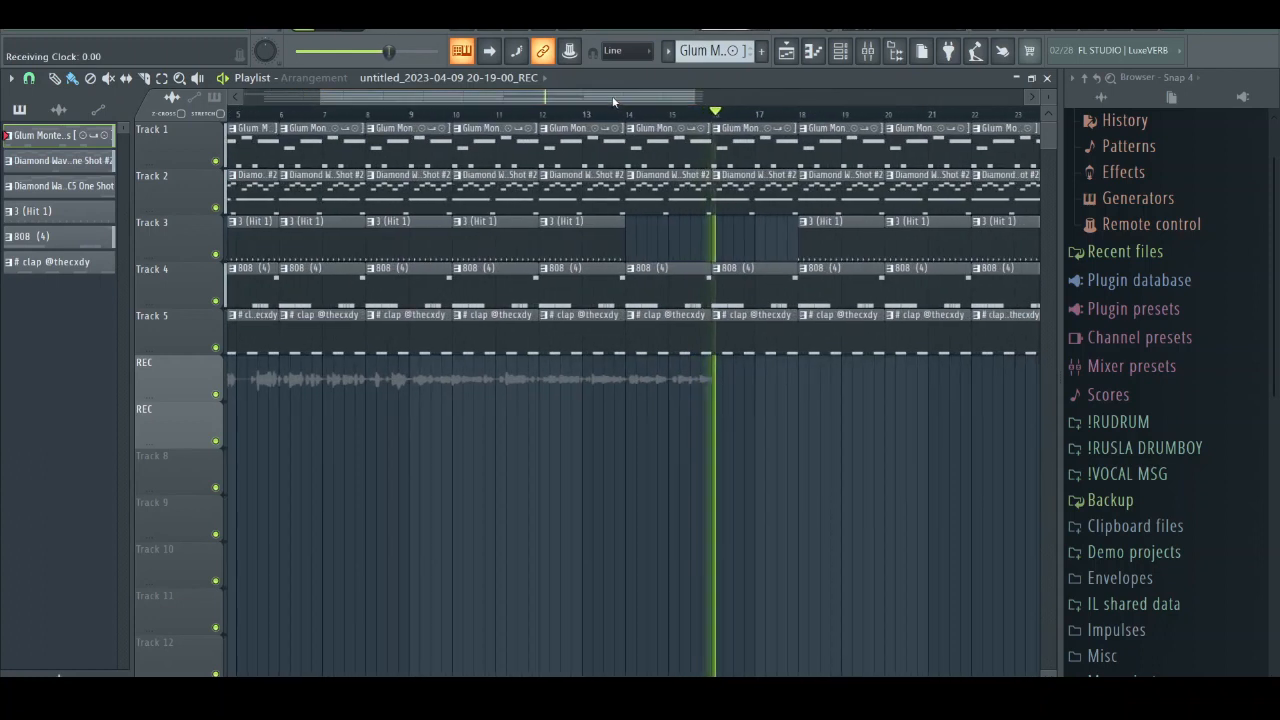
{"action": "left_click_drag", "start_coordinate": [797, 188], "coordinate": [757, 190]}
Delete the Glum Monte and Diamond Wav clips on Tracks 1 and 2 between bars 18 and 22.
{"action": "left_click_drag", "start_coordinate": [645, 97], "coordinate": [677, 98]}
{"action": "right_click", "coordinate": [785, 198]}
{"action": "right_click", "coordinate": [774, 140]}
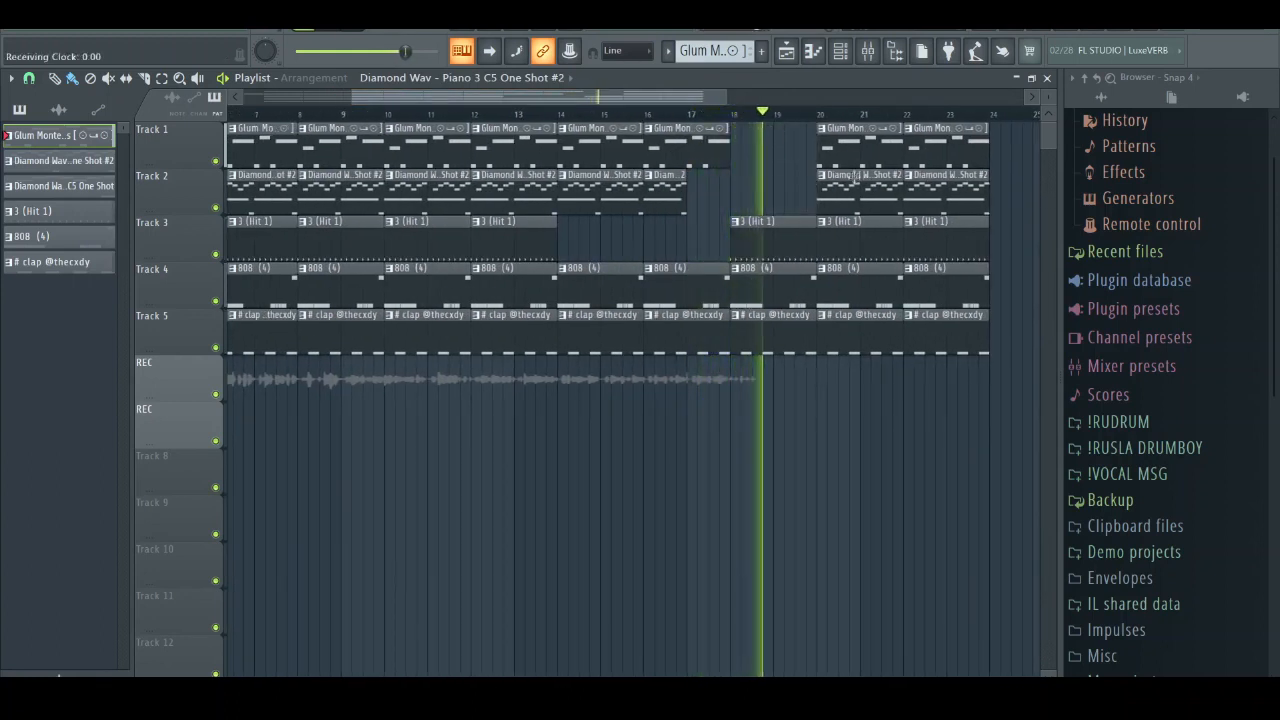
{"action": "right_click", "coordinate": [848, 190]}
{"action": "right_click", "coordinate": [848, 143]}
{"action": "left_click_drag", "start_coordinate": [627, 99], "coordinate": [687, 104]}
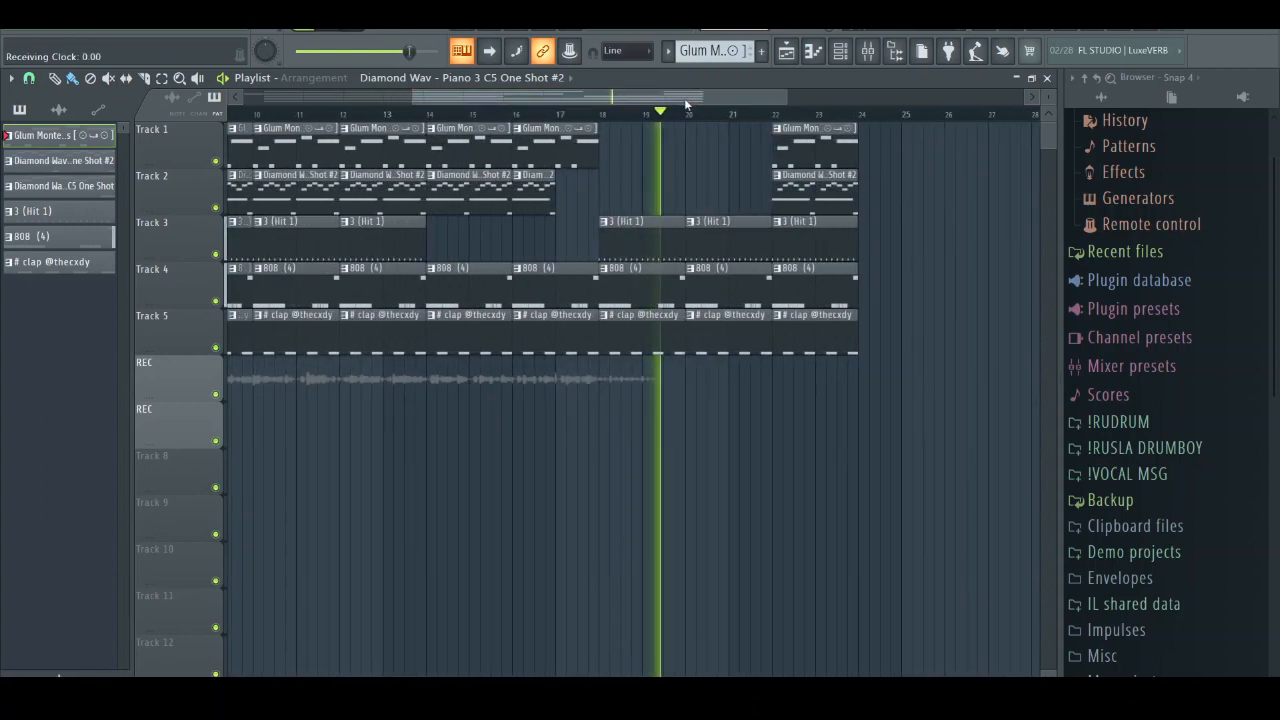
Duplicate all five clips between bars 22 and 24 twice, extending the arrangement to bar 28.
{"action": "left_click_drag", "start_coordinate": [893, 354], "coordinate": [812, 138]}
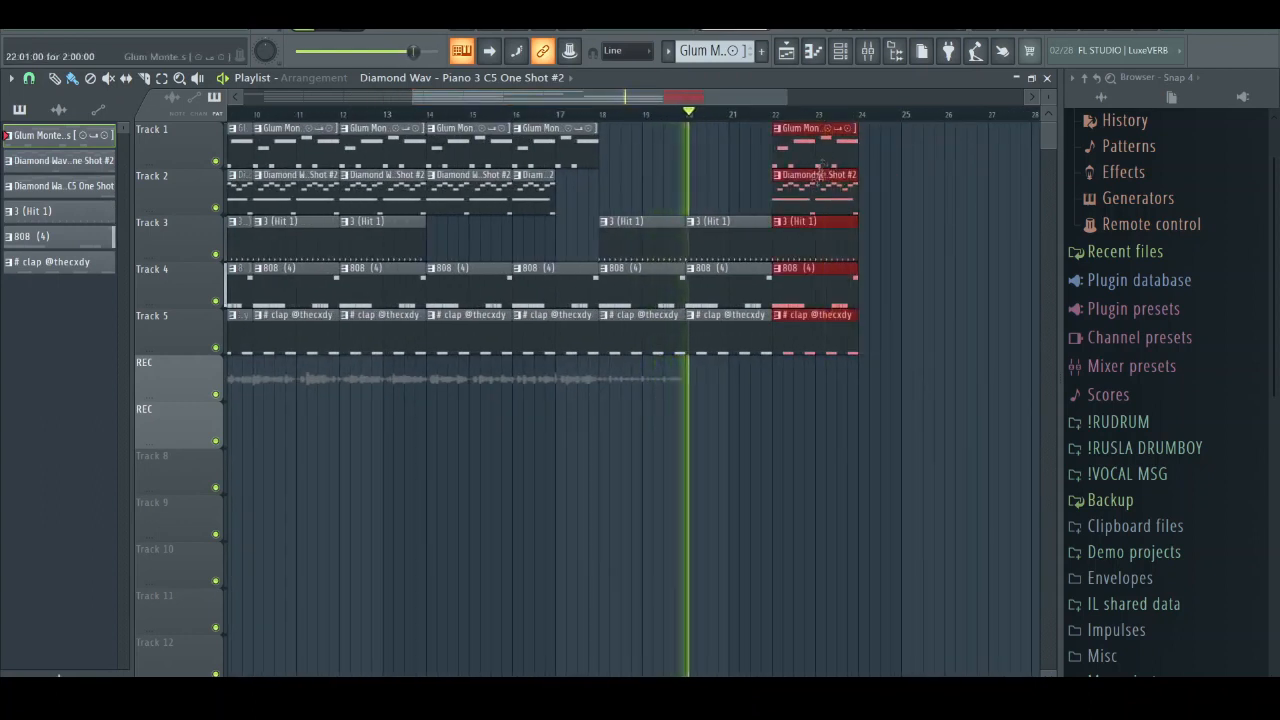
{"action": "key", "text": "ctrl+b"}
{"action": "key", "text": "ctrl+b"}
Delete the Glum Monte and Diamond Wav clips on Tracks 1 and 2 between bars 22 and 26.
{"action": "right_click", "coordinate": [846, 148]}
{"action": "right_click", "coordinate": [848, 195]}
{"action": "right_click", "coordinate": [880, 193]}
{"action": "right_click", "coordinate": [878, 150]}
{"action": "left_click", "coordinate": [777, 160], "text": "ctrl"}
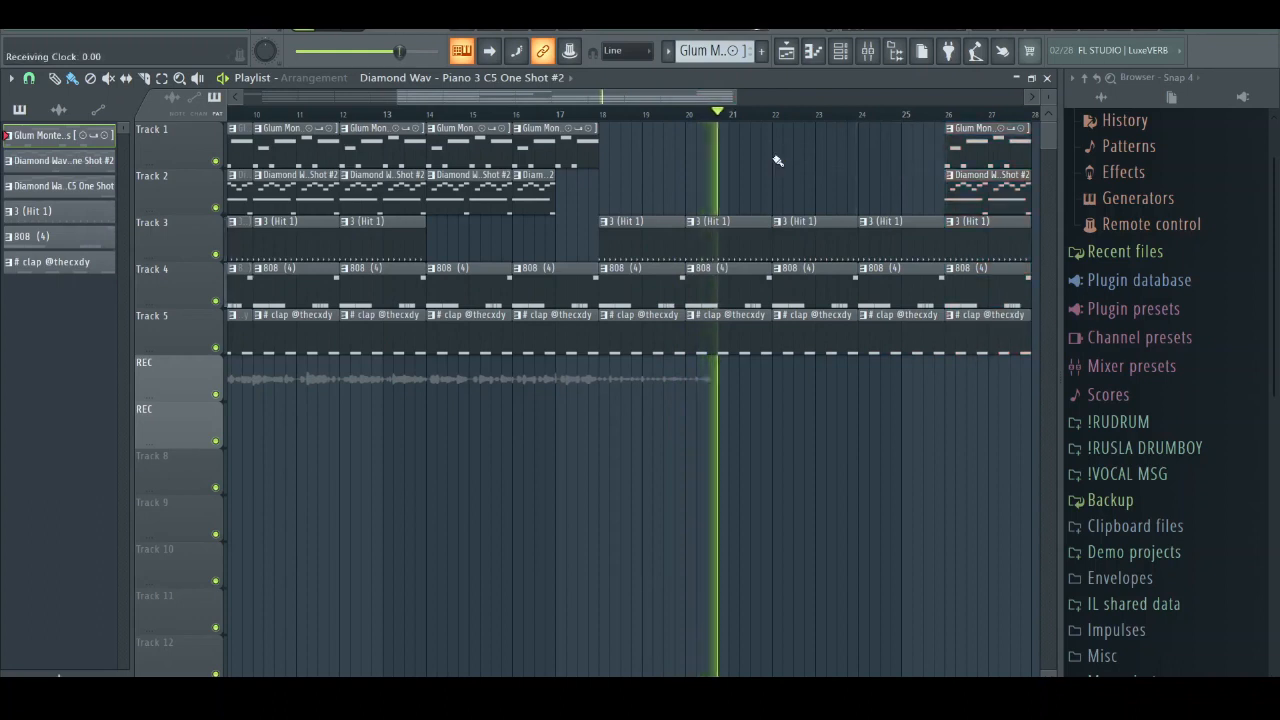
Place Glum Monte clips on Track 1 at bars 22 and 24, and delete the 3 (Hit 1) clips between bars 22 and 26.
{"action": "left_click", "coordinate": [780, 152]}
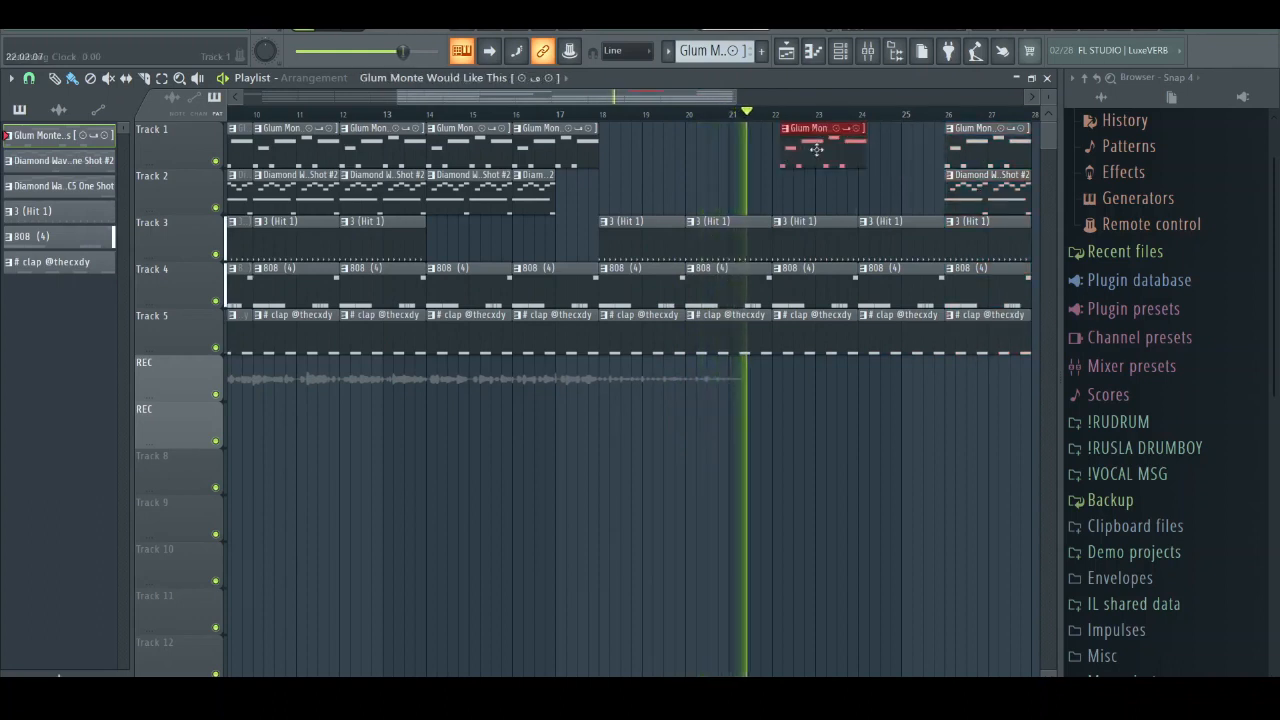
{"action": "right_click", "coordinate": [832, 241]}
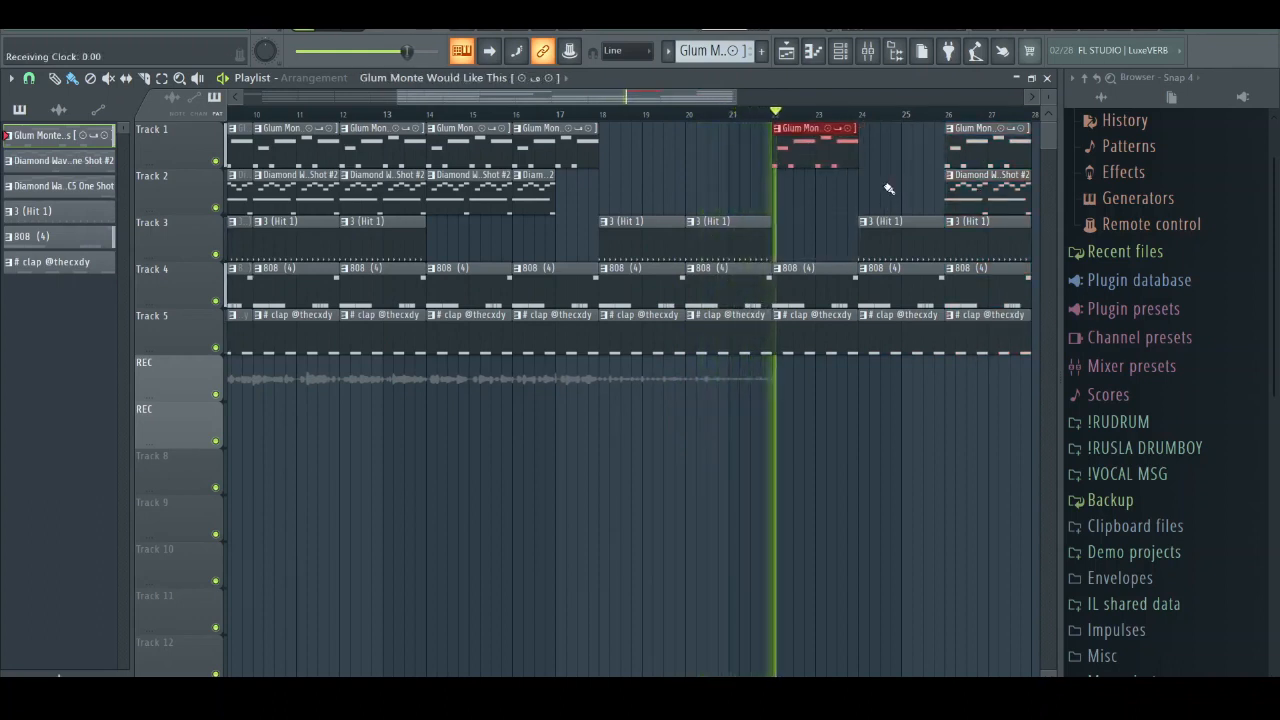
{"action": "right_click", "coordinate": [889, 237]}
{"action": "left_click", "coordinate": [879, 163], "text": "ctrl"}
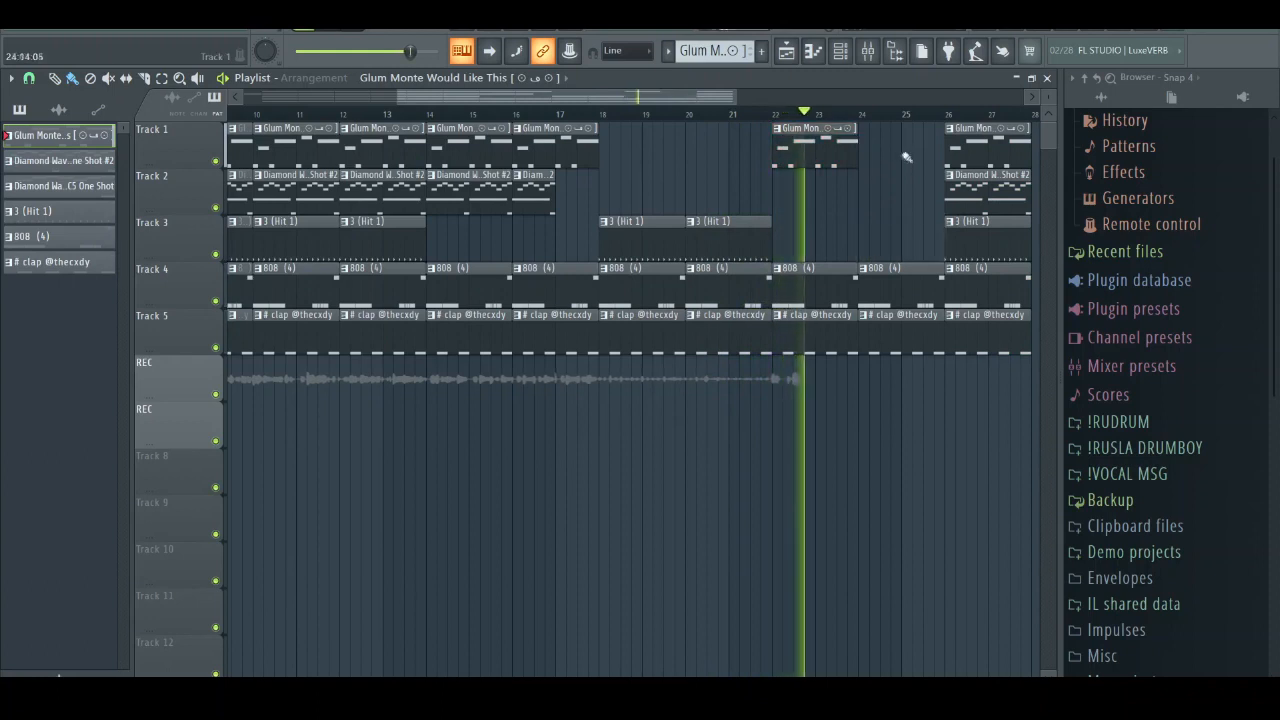
{"action": "left_click", "coordinate": [905, 151]}
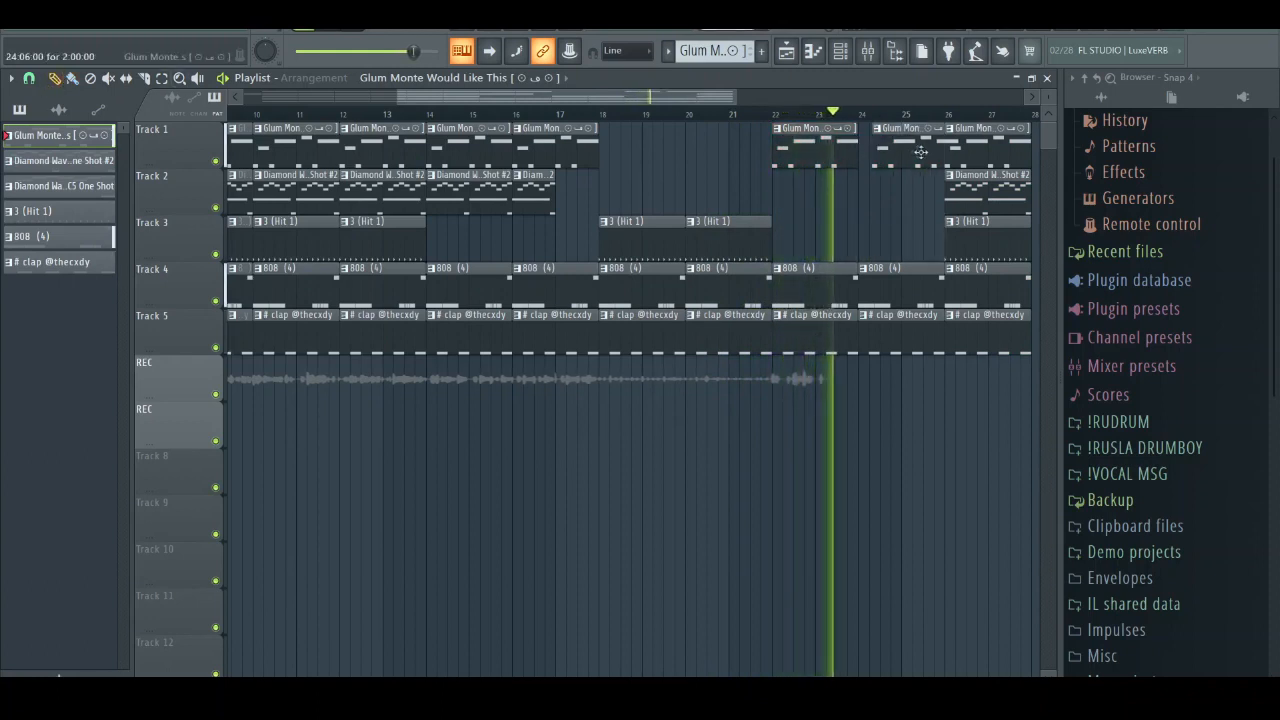
Duplicate all clips between bars 26 and 28 once, extending the arrangement to bar 30, and stop the vocal recording.
{"action": "left_click_drag", "start_coordinate": [478, 100], "coordinate": [586, 108]}
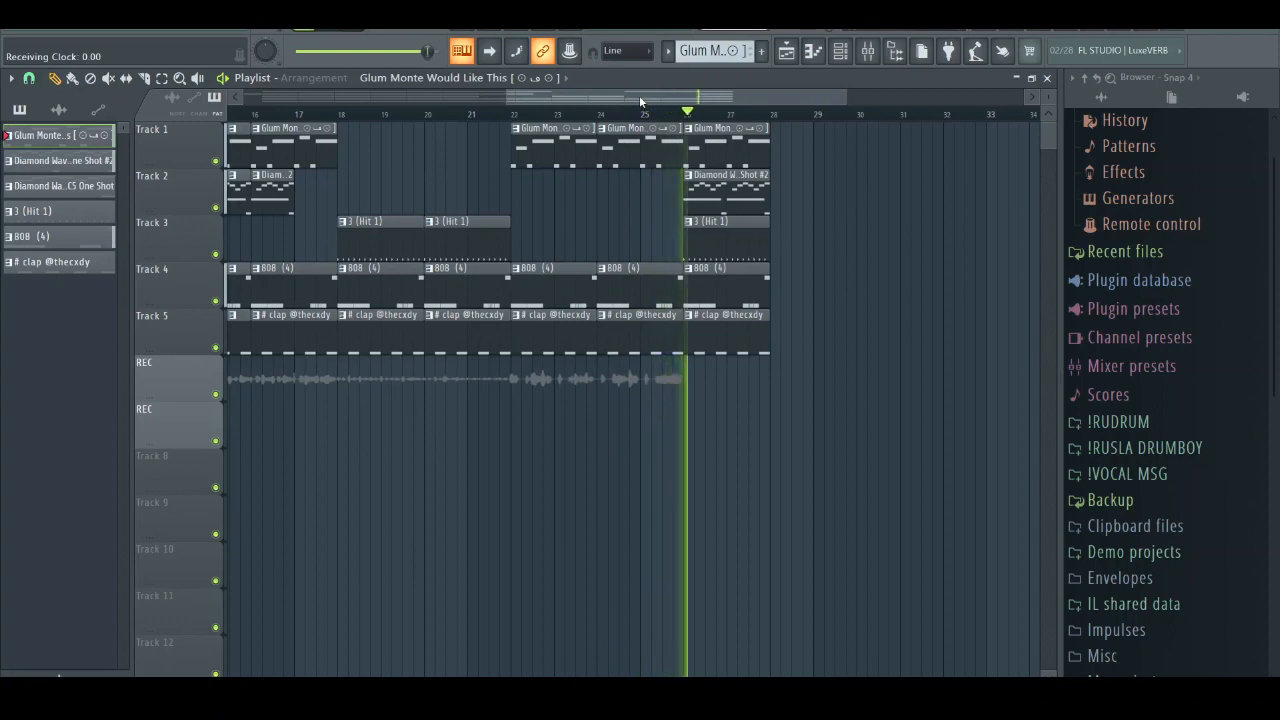
{"action": "left_click_drag", "start_coordinate": [805, 352], "coordinate": [712, 130]}
{"action": "key", "text": "ctrl+b"}
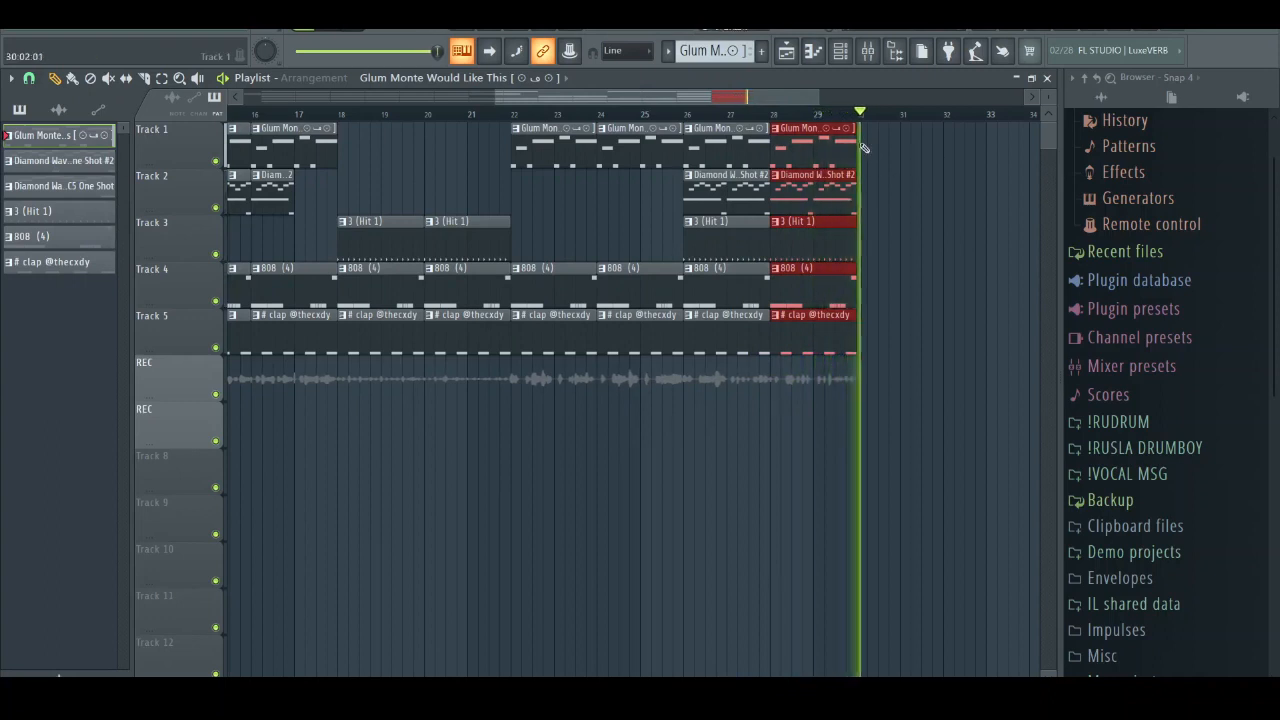
{"action": "key", "text": "space"}
{"action": "left_click_drag", "start_coordinate": [743, 101], "coordinate": [560, 92]}
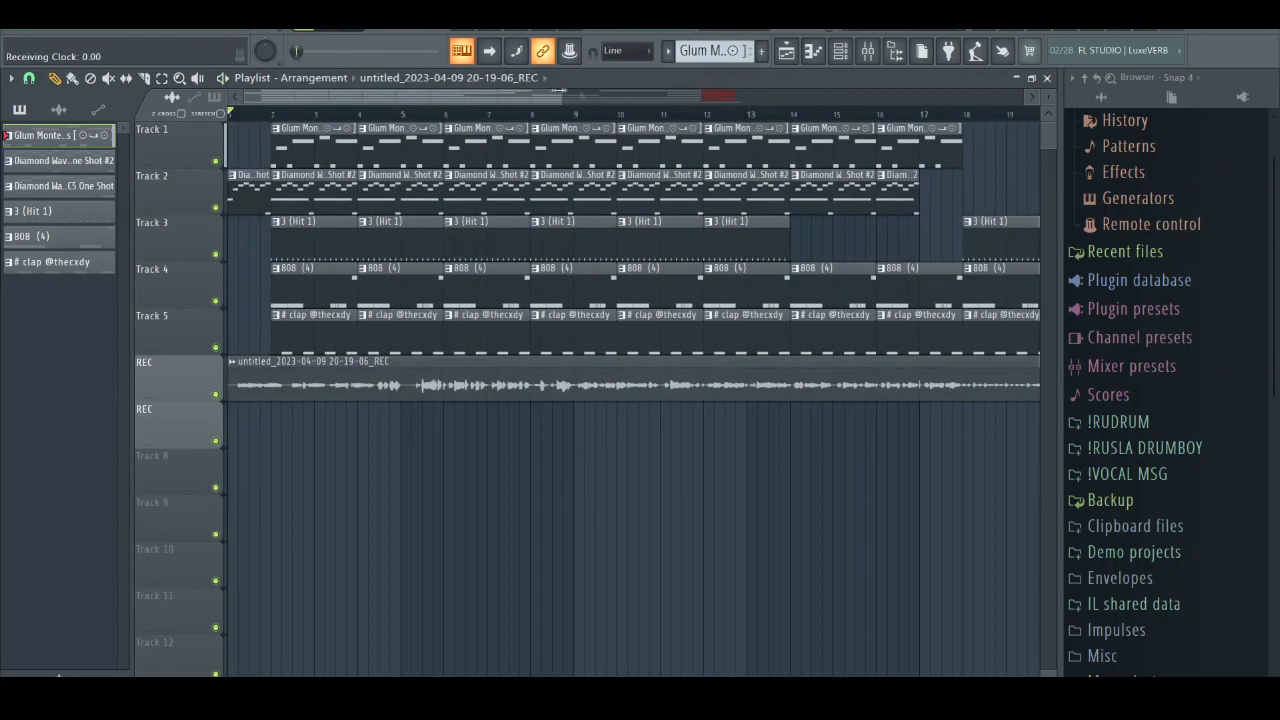
Route the recorded vocal clip's channel to mixer track 3 (DRUMMIT) and show that track in the mixer.
{"action": "double_click", "coordinate": [236, 386]}
{"action": "left_click", "coordinate": [595, 268]}
{"action": "double_click", "coordinate": [588, 366]}
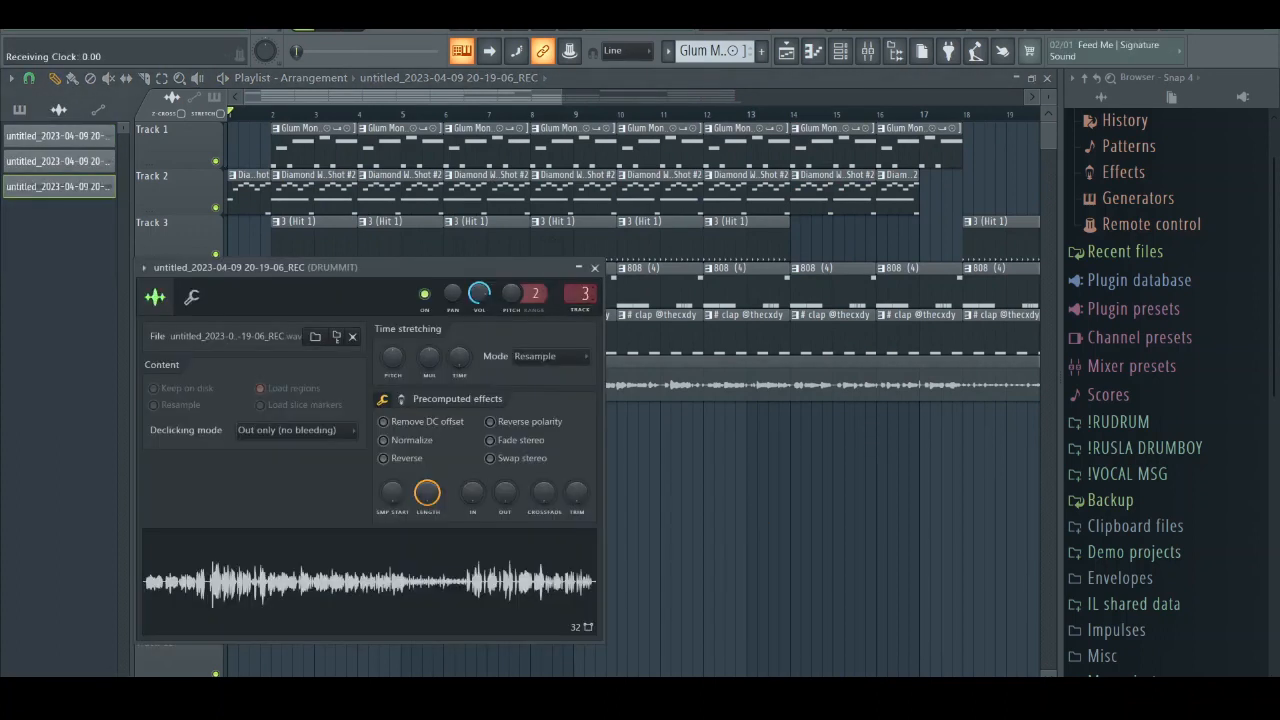
{"action": "left_click", "coordinate": [595, 268]}
{"action": "double_click", "coordinate": [284, 377]}
{"action": "left_click", "coordinate": [585, 293]}
Choose the key and scale in Auto-Tune Artist on the DRUMMIT mixer track.
{"action": "left_click", "coordinate": [958, 132]}
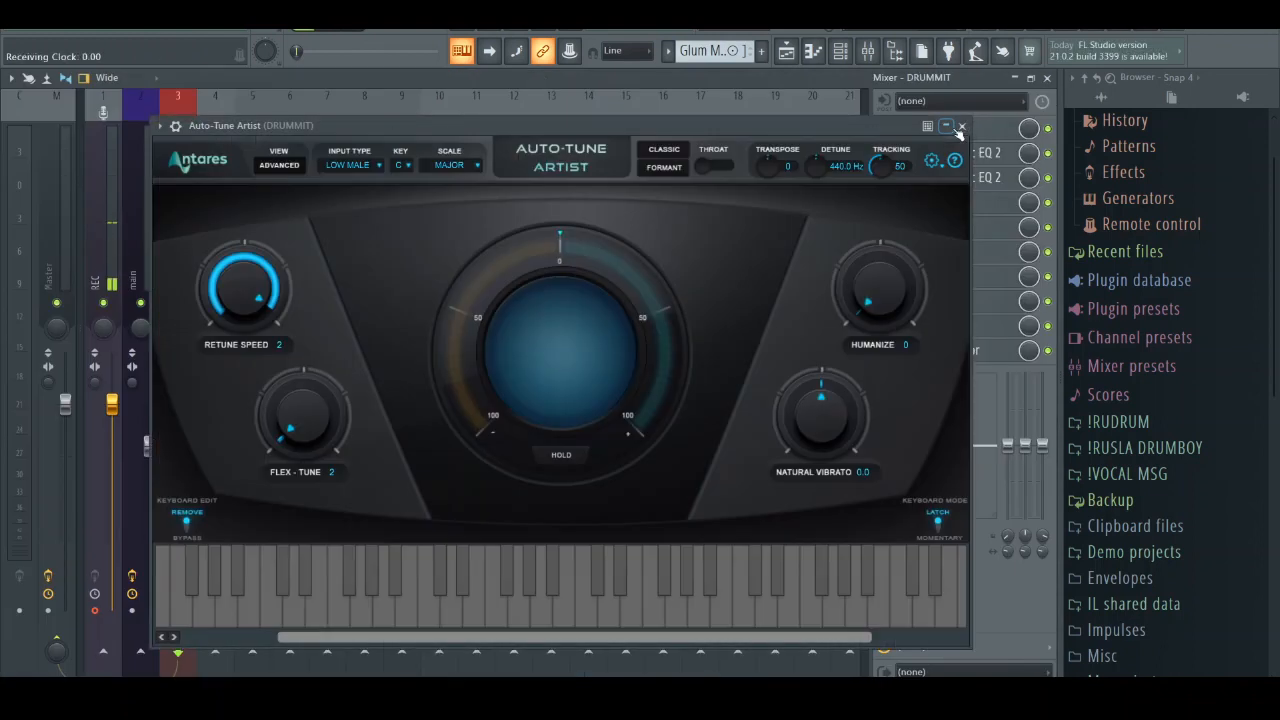
{"action": "left_click", "coordinate": [402, 166]}
{"action": "left_click", "coordinate": [405, 301]}
{"action": "left_click", "coordinate": [452, 165]}
{"action": "left_click", "coordinate": [445, 204]}
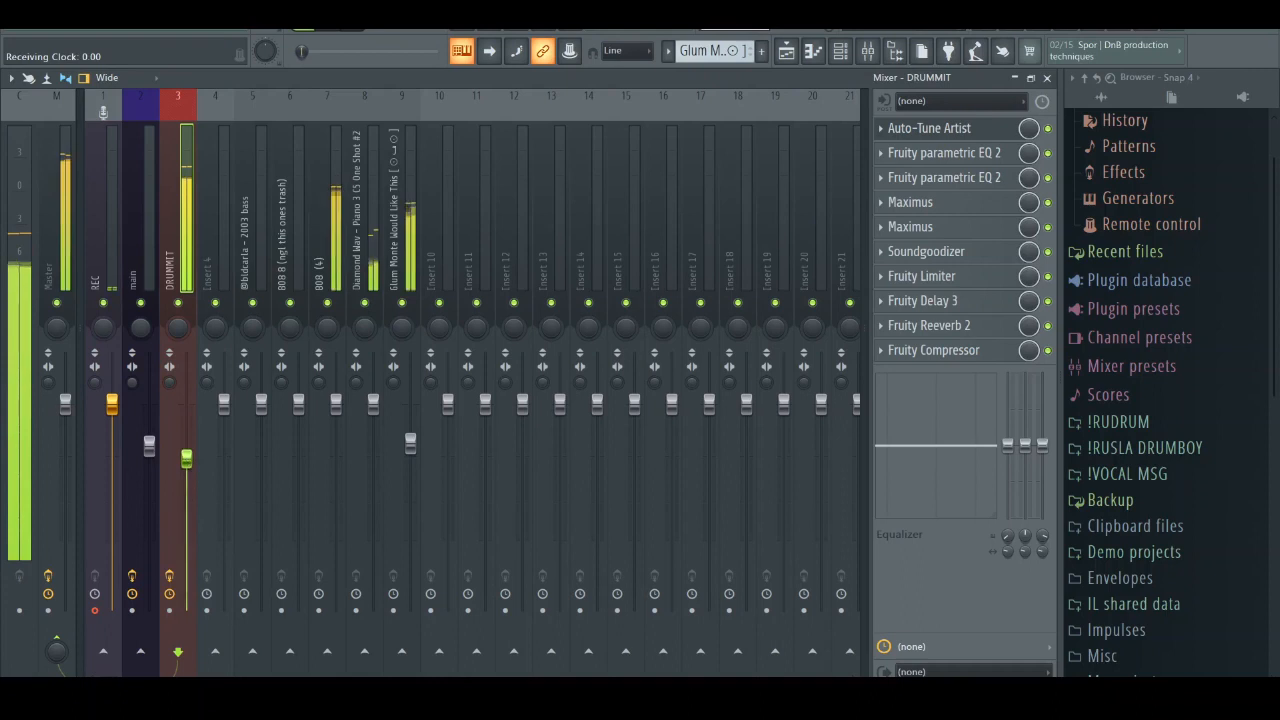
Audition the vocal through the DRUMMIT effects chain during playback and check the Fruity Reeverb 2 settings.
{"action": "left_click", "coordinate": [788, 52]}
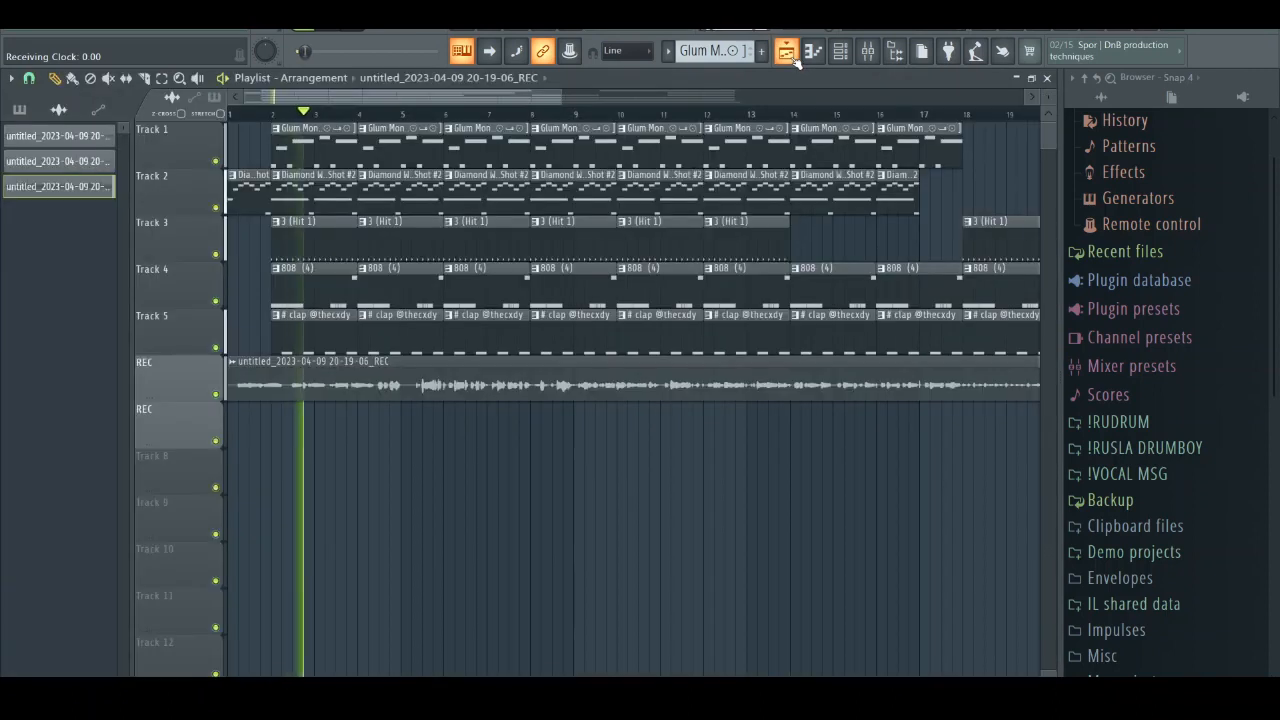
{"action": "left_click", "coordinate": [788, 52]}
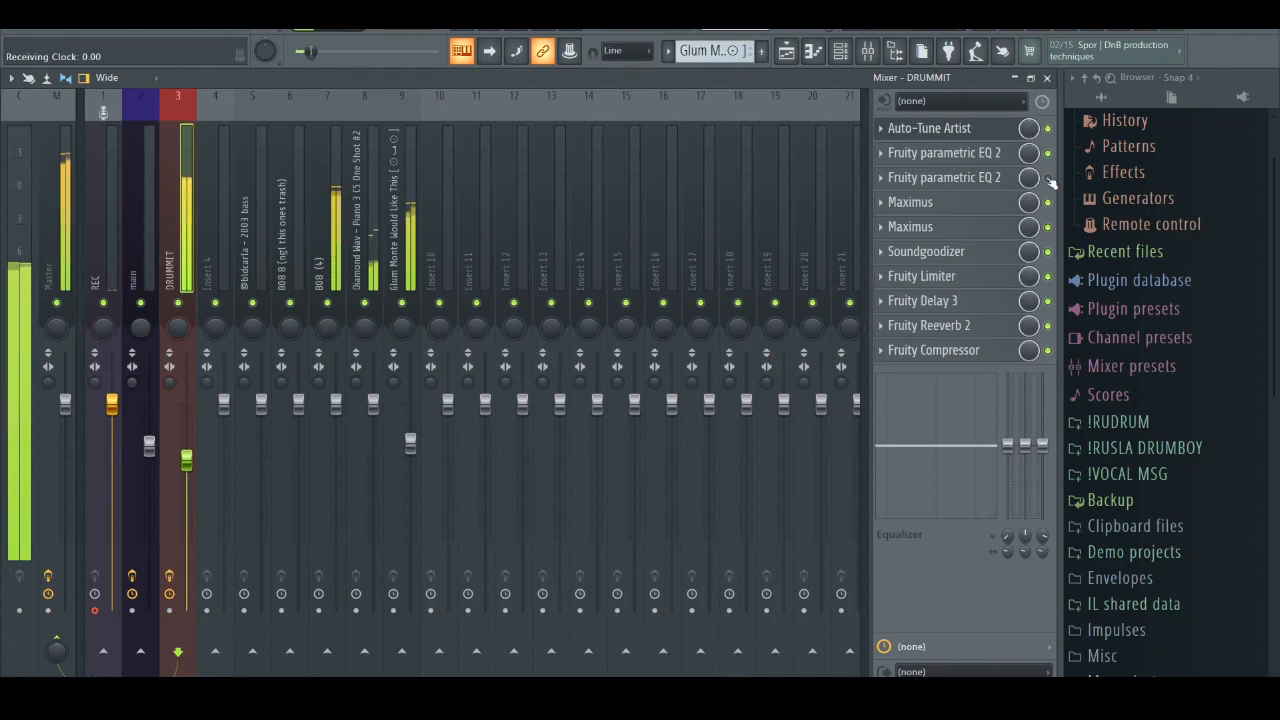
{"action": "left_click", "coordinate": [968, 326]}
{"action": "left_click", "coordinate": [968, 326]}
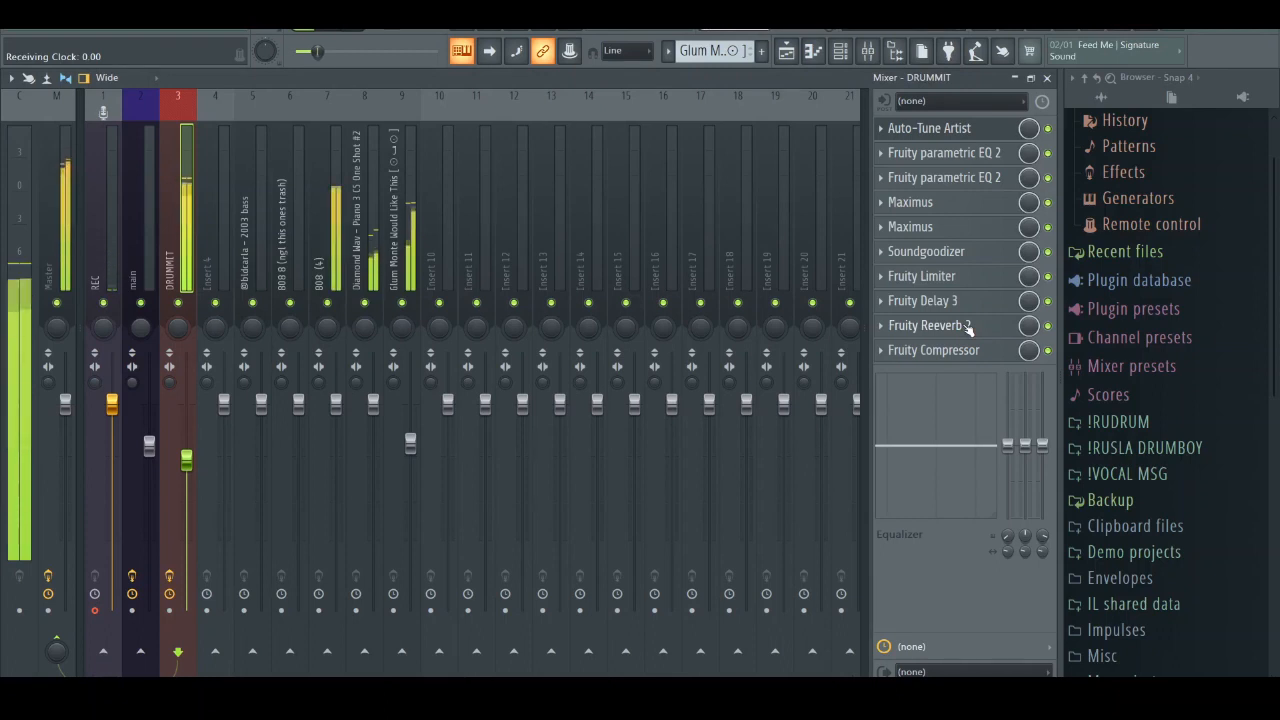
Listen to the arrangement with the recorded vocal in the playlist, showing its full length, and stop playback.
{"action": "left_click", "coordinate": [786, 52]}
{"action": "left_click_drag", "start_coordinate": [559, 98], "coordinate": [859, 116]}
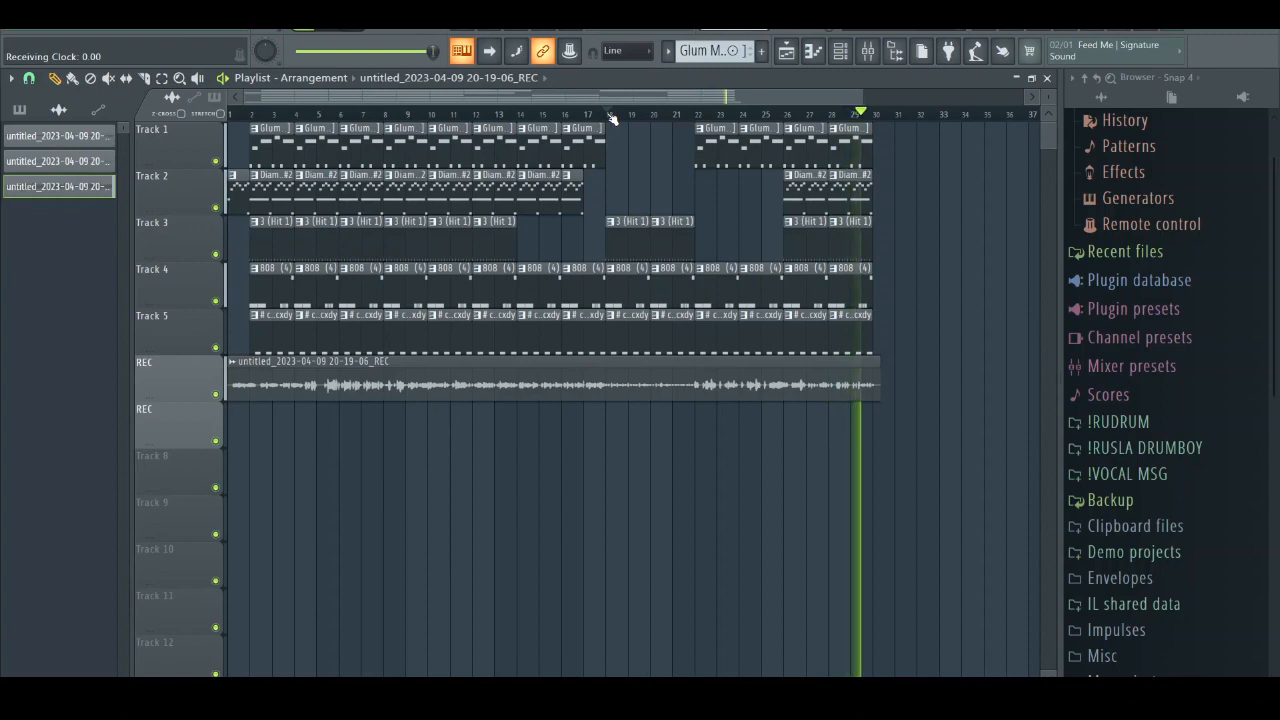
{"action": "key", "text": "space"}
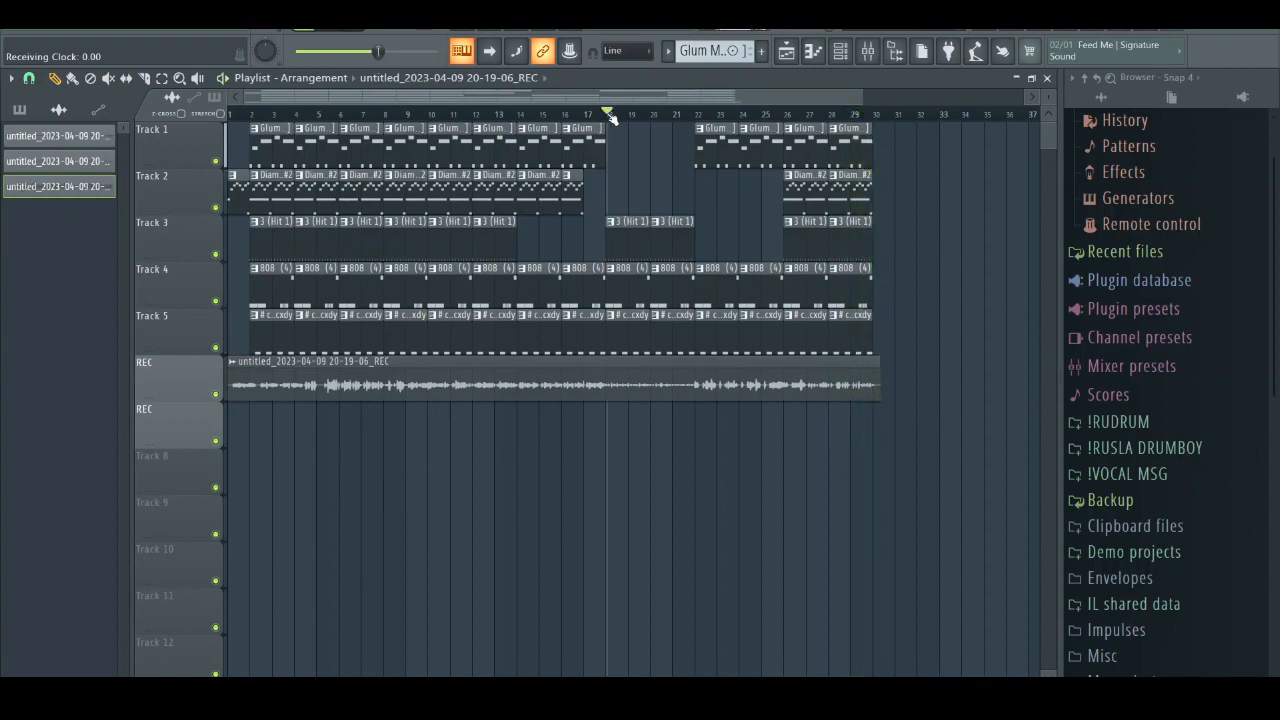